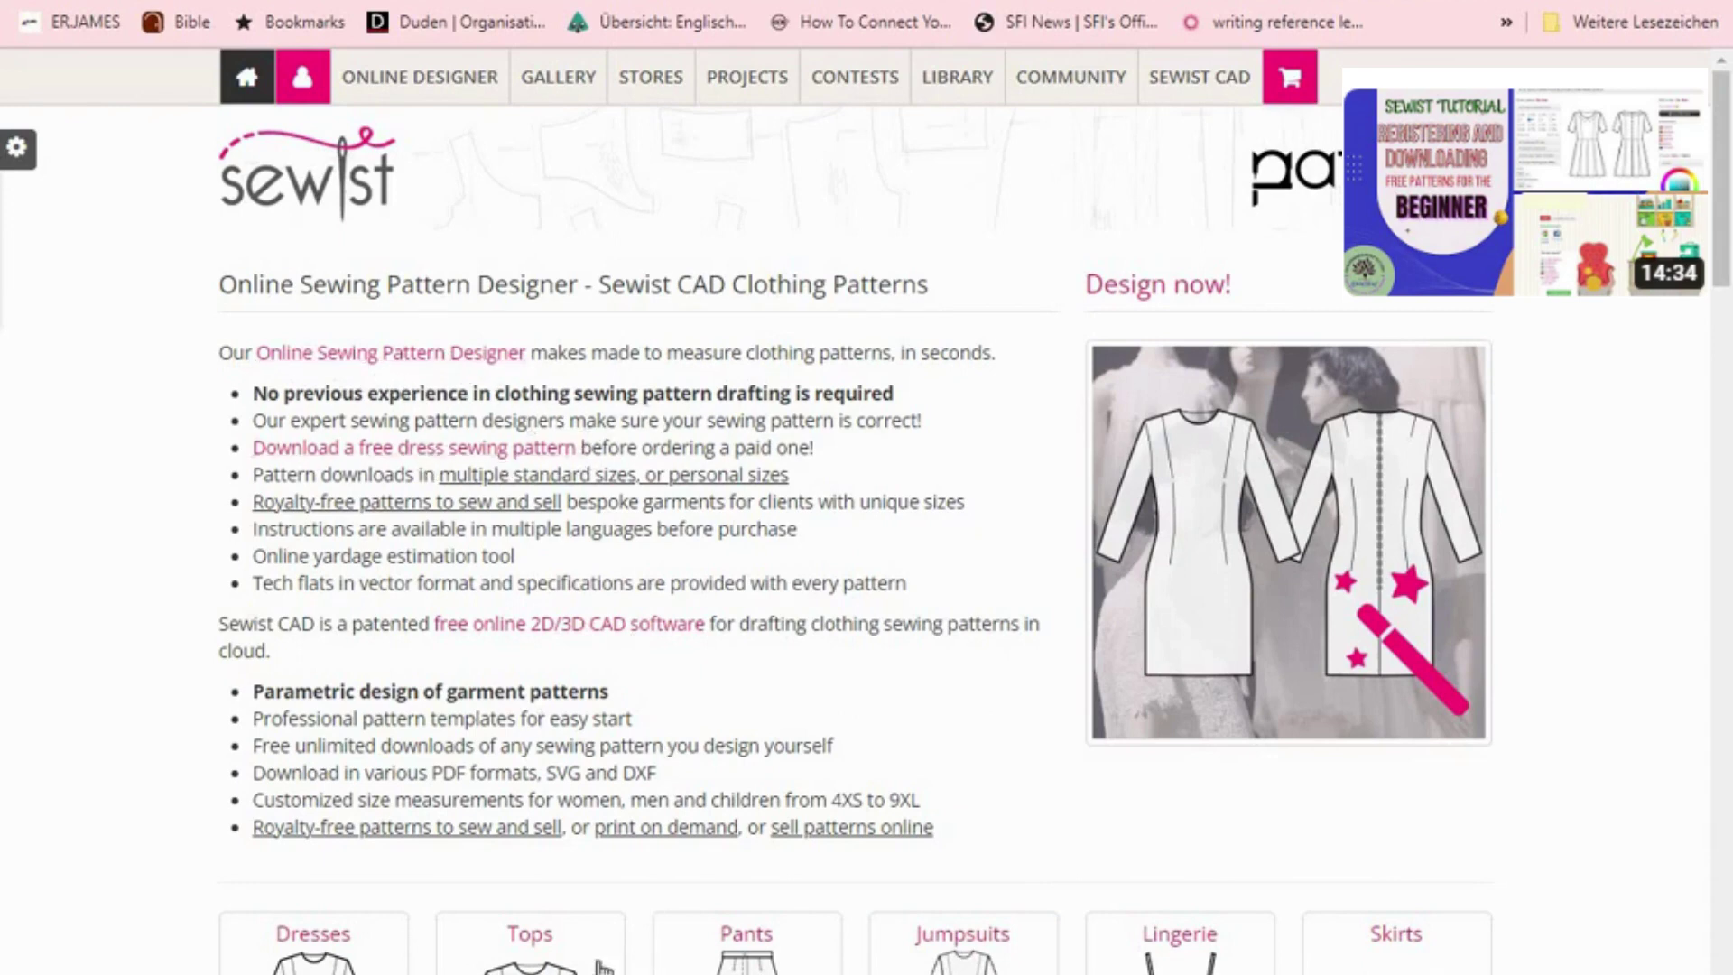
# - Open a blank new size form from My Sizes to view its measurement fields, and return to the home page
pyautogui.moveTo(962, 955)
pyautogui.moveTo(1213, 92)
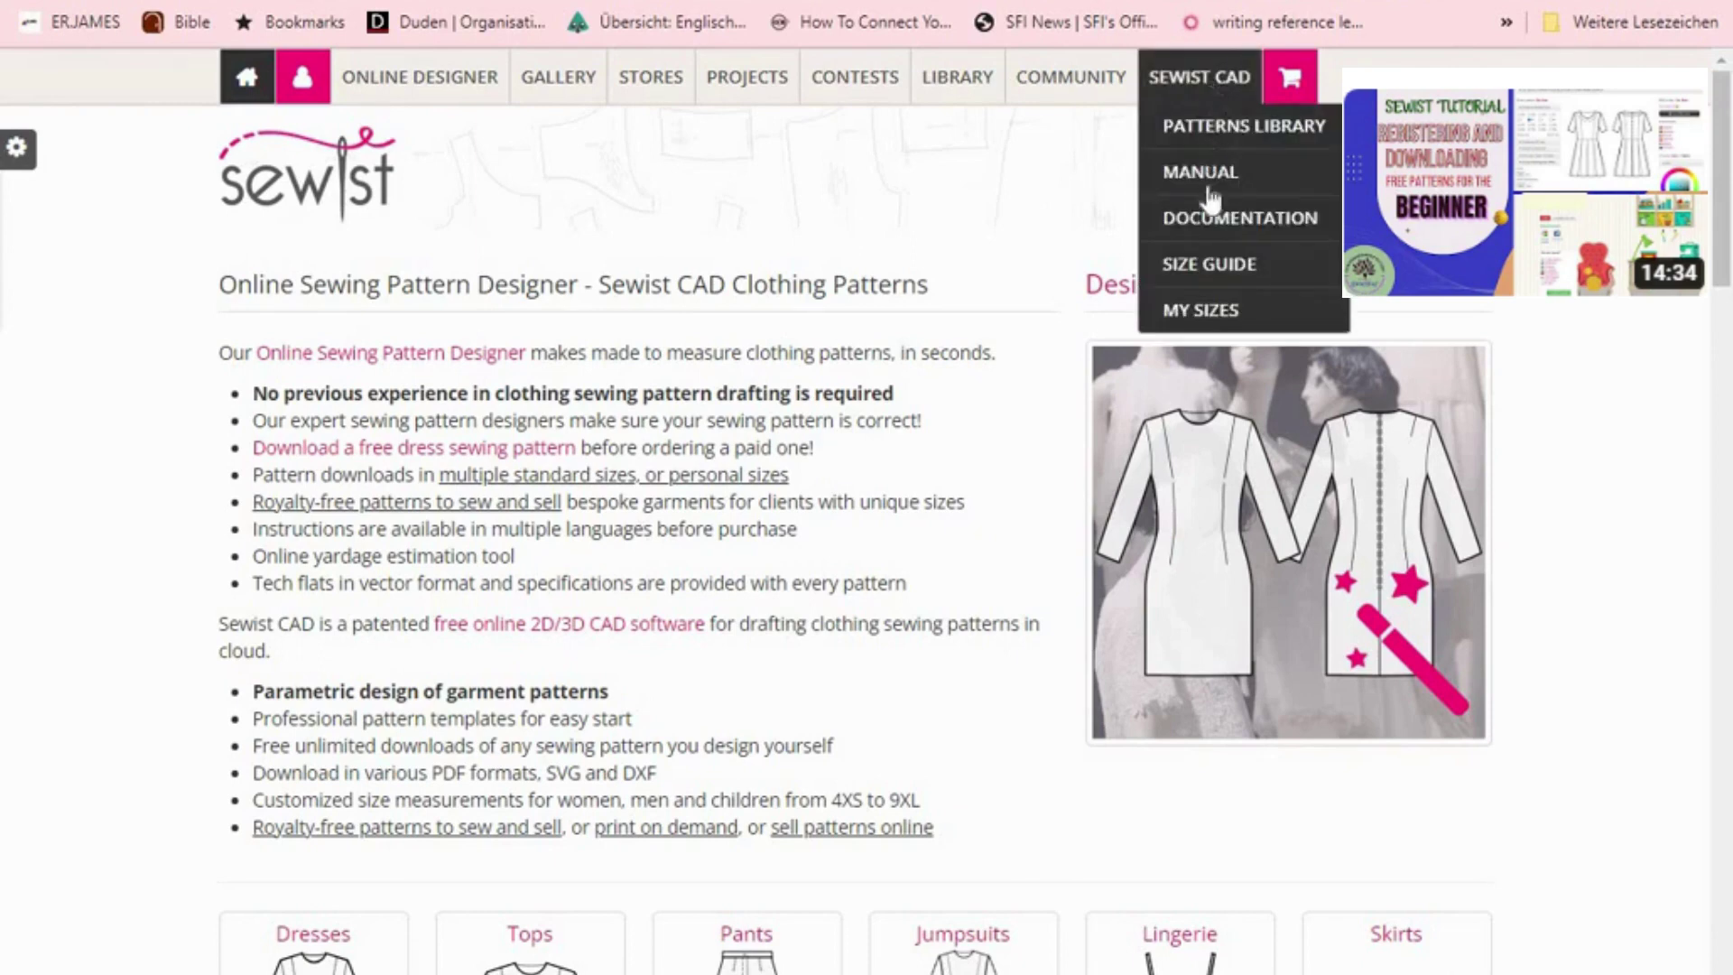
pyautogui.click(1198, 311)
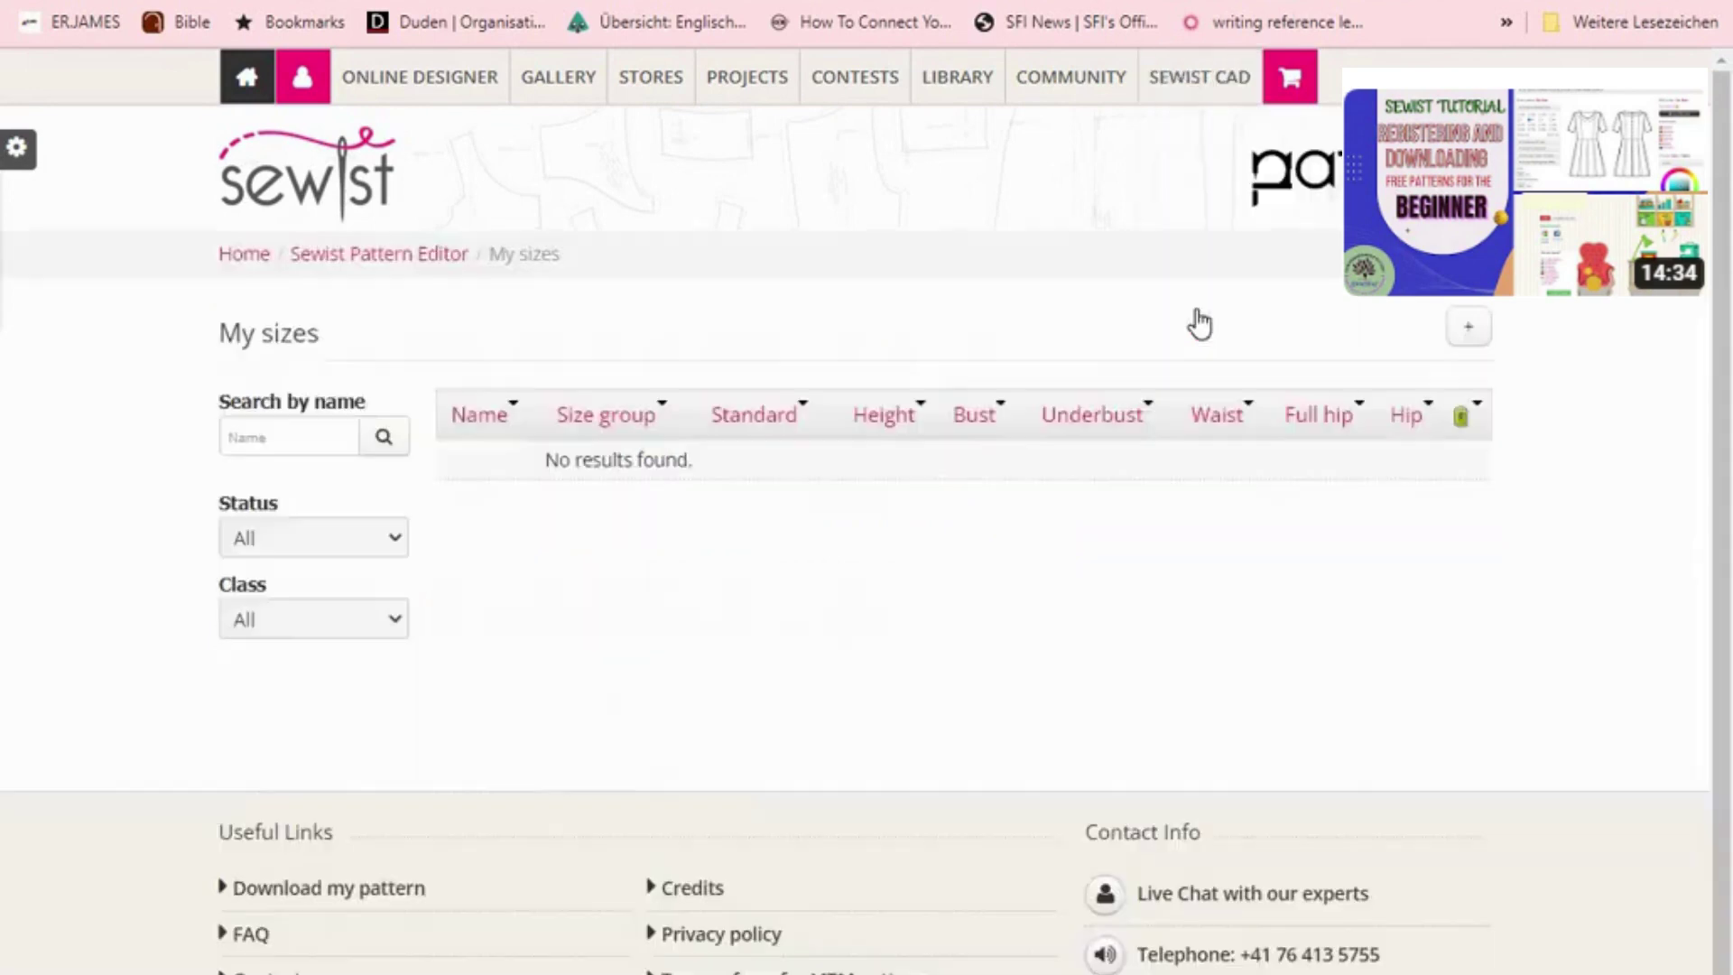
pyautogui.click(1468, 332)
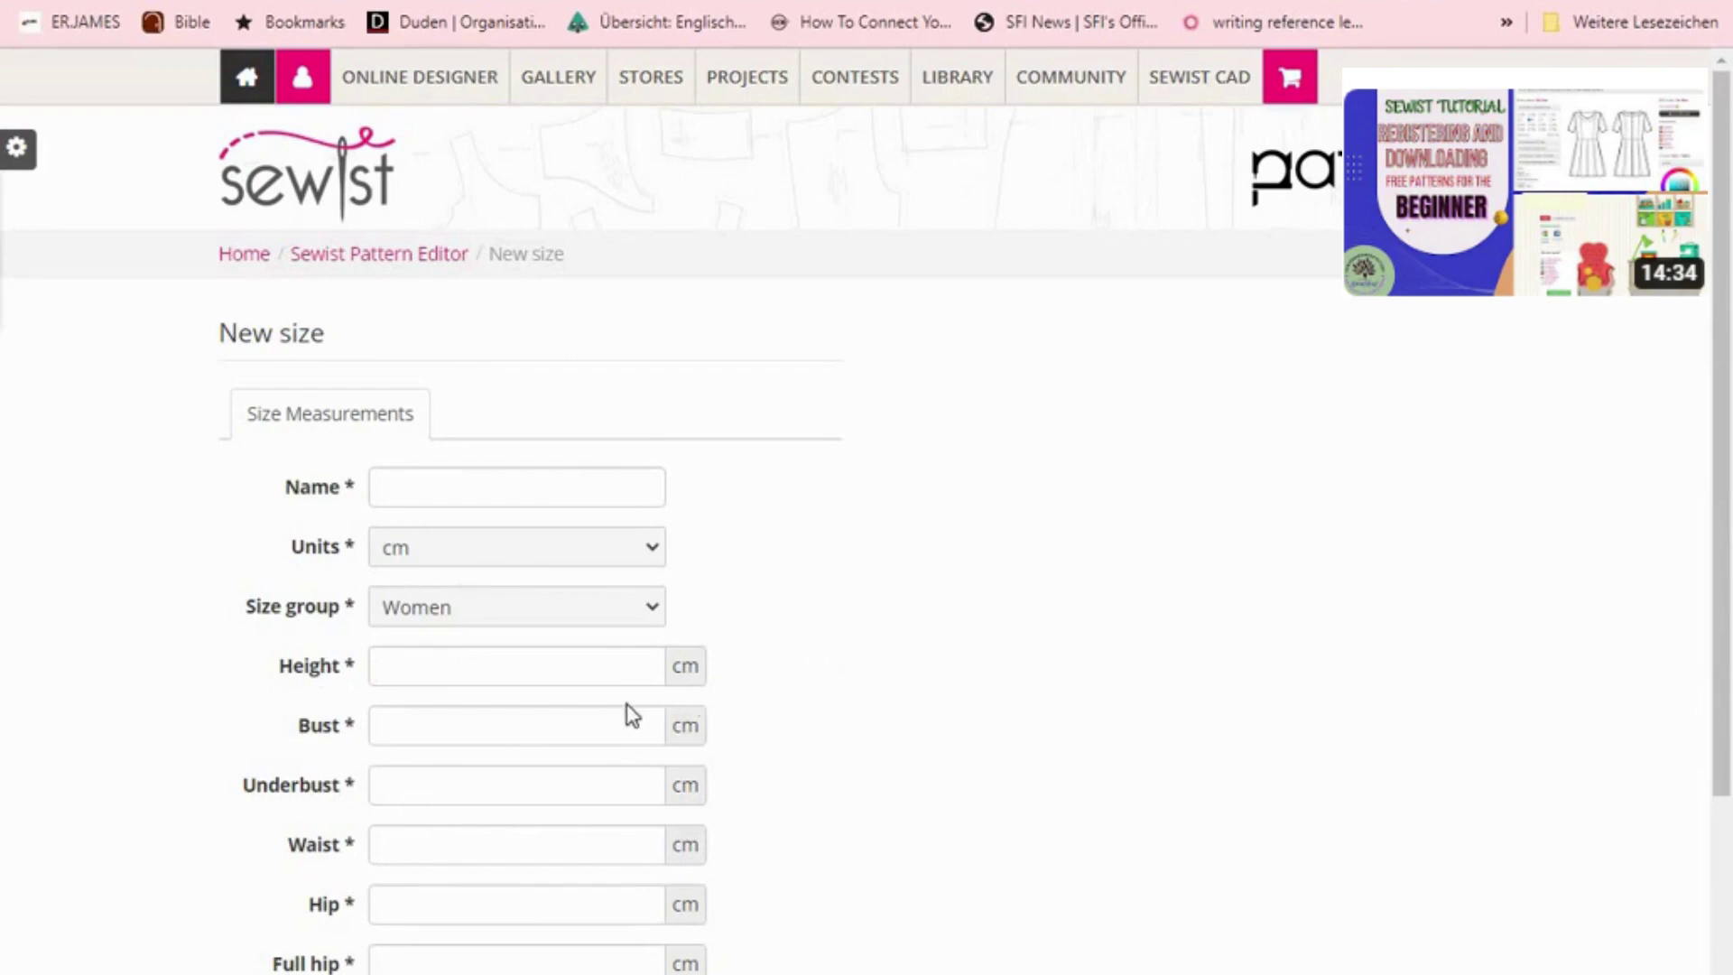
pyautogui.click(247, 87)
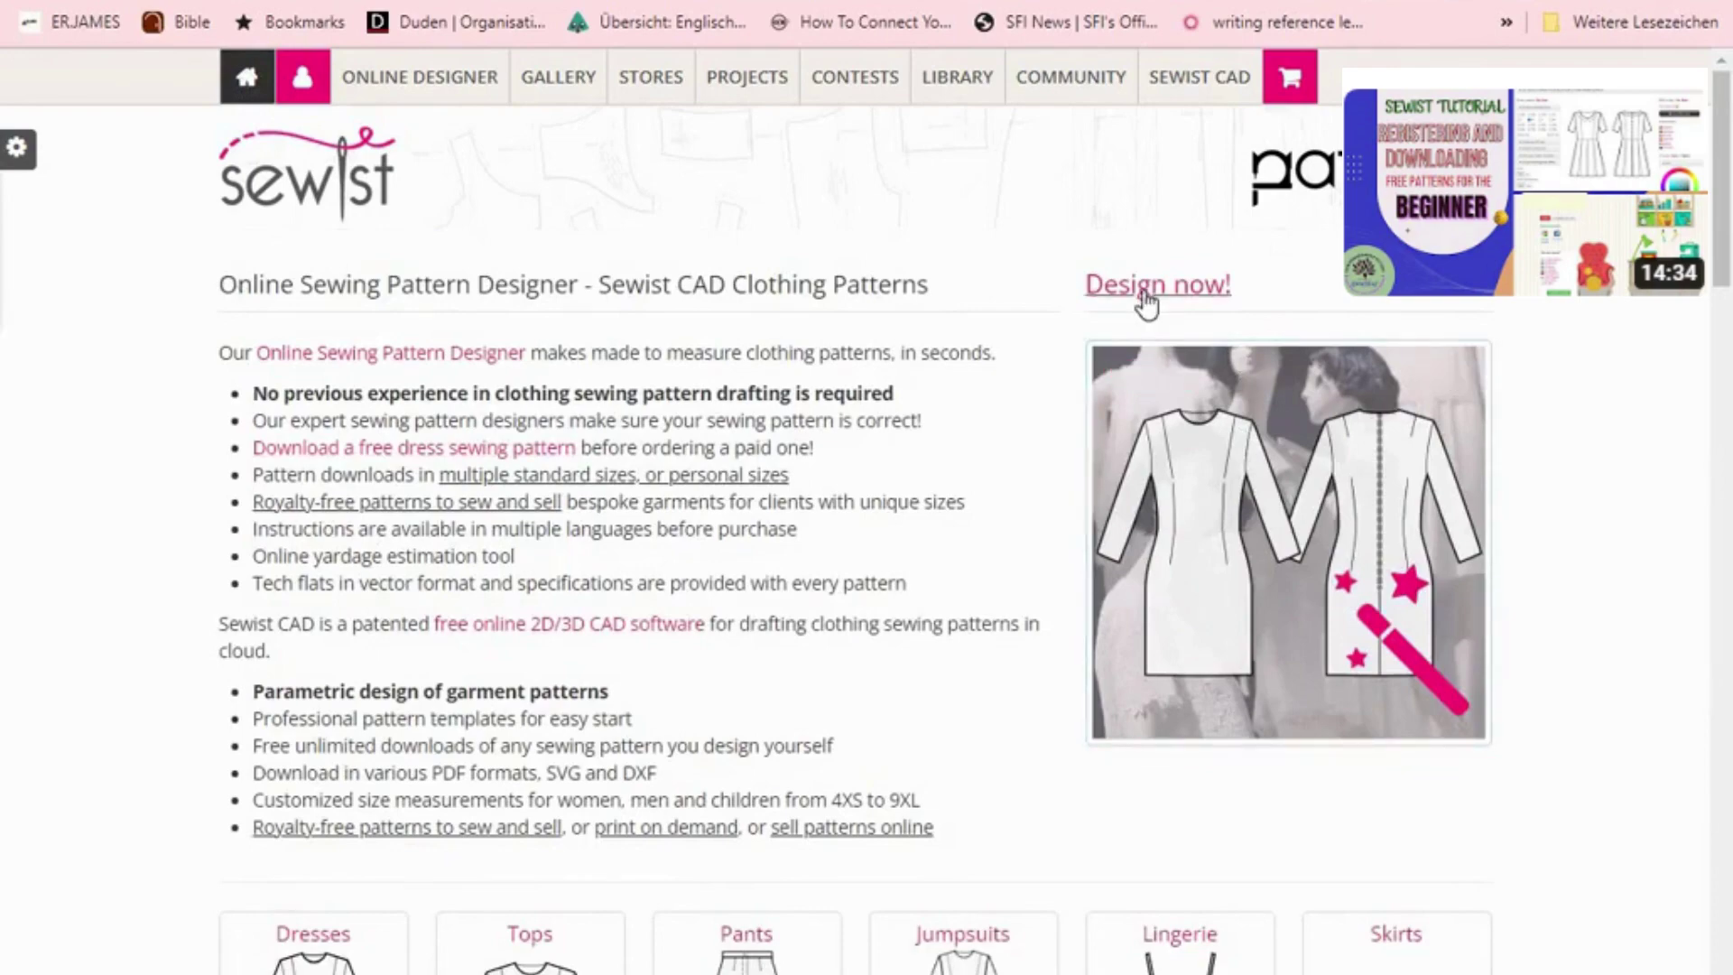
# - Start a new design in the online pattern designer, choosing a women's Dress with the Semi-fitted fit
pyautogui.scroll(-1, 1727, 262)
pyautogui.scroll(-5, 1727, 261)
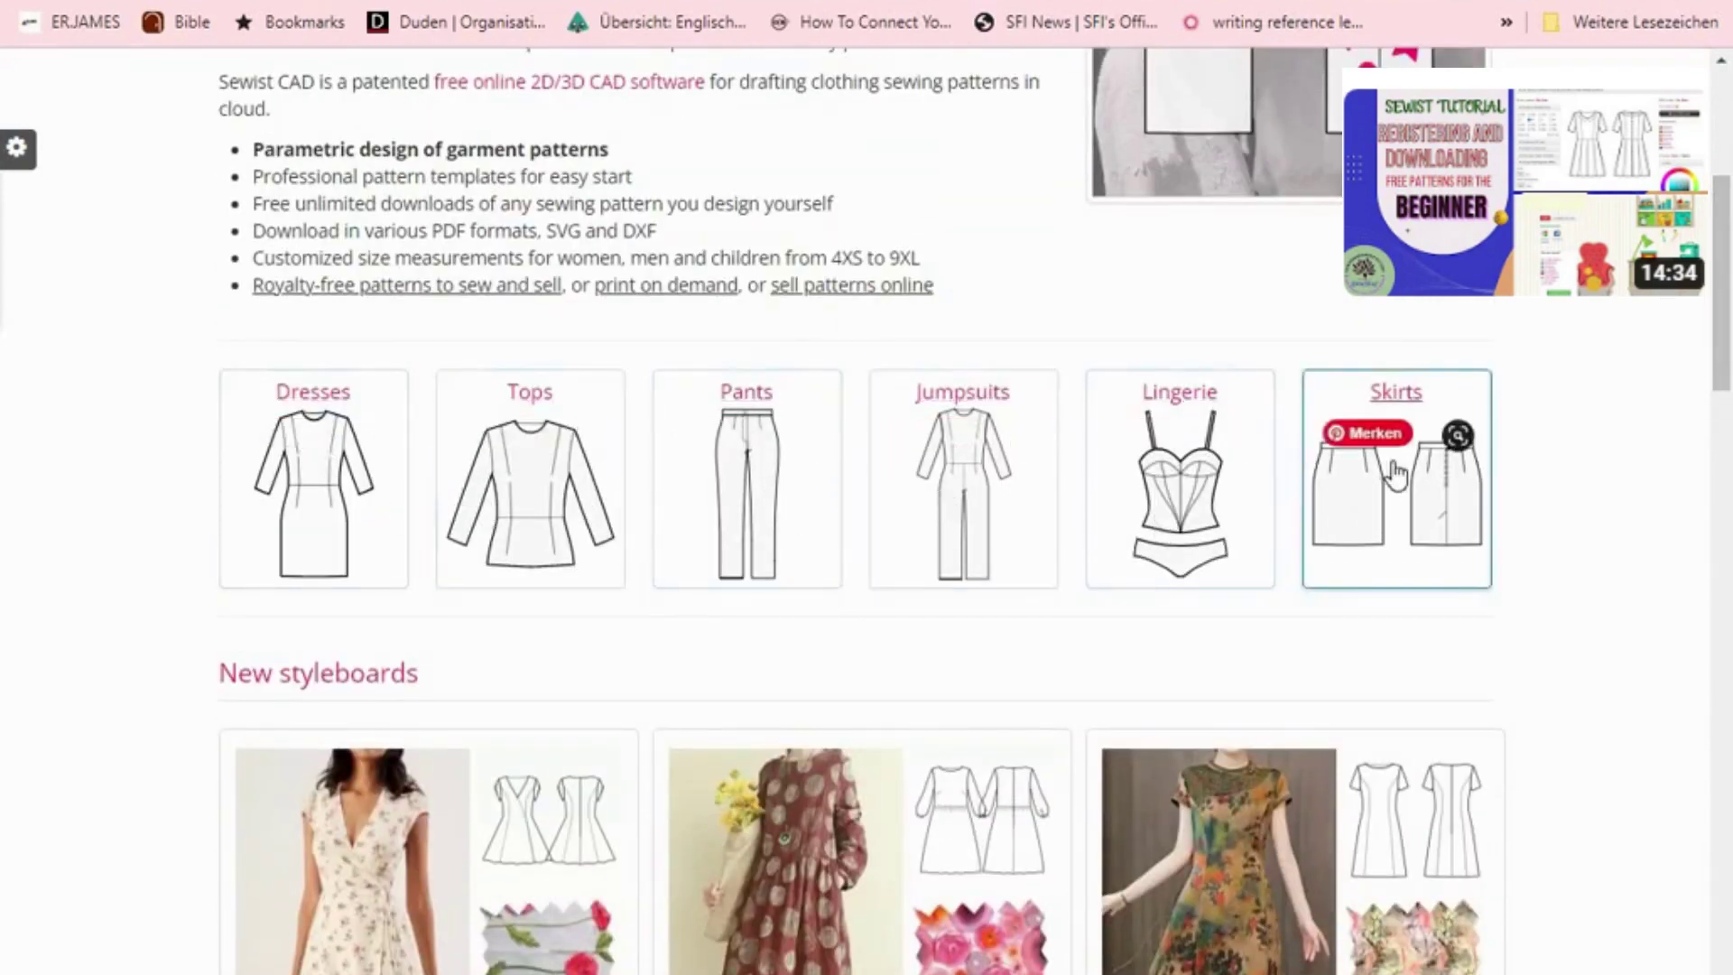
pyautogui.scroll(-7, 1728, 359)
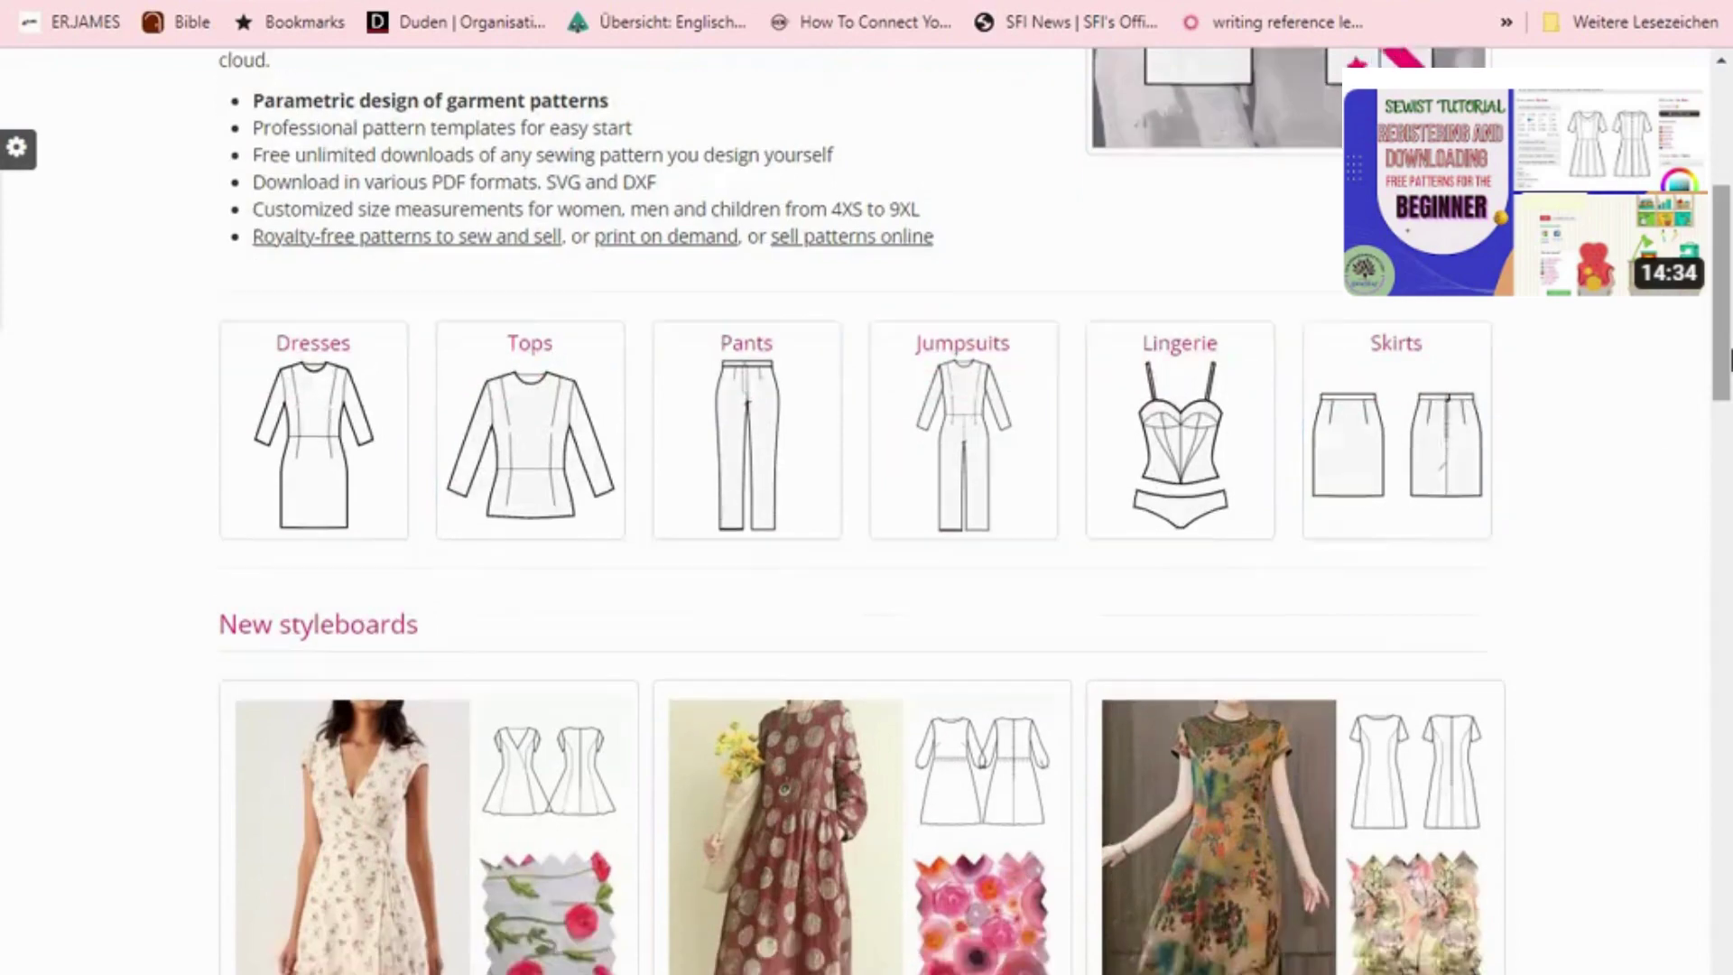
pyautogui.scroll(13, 1728, 357)
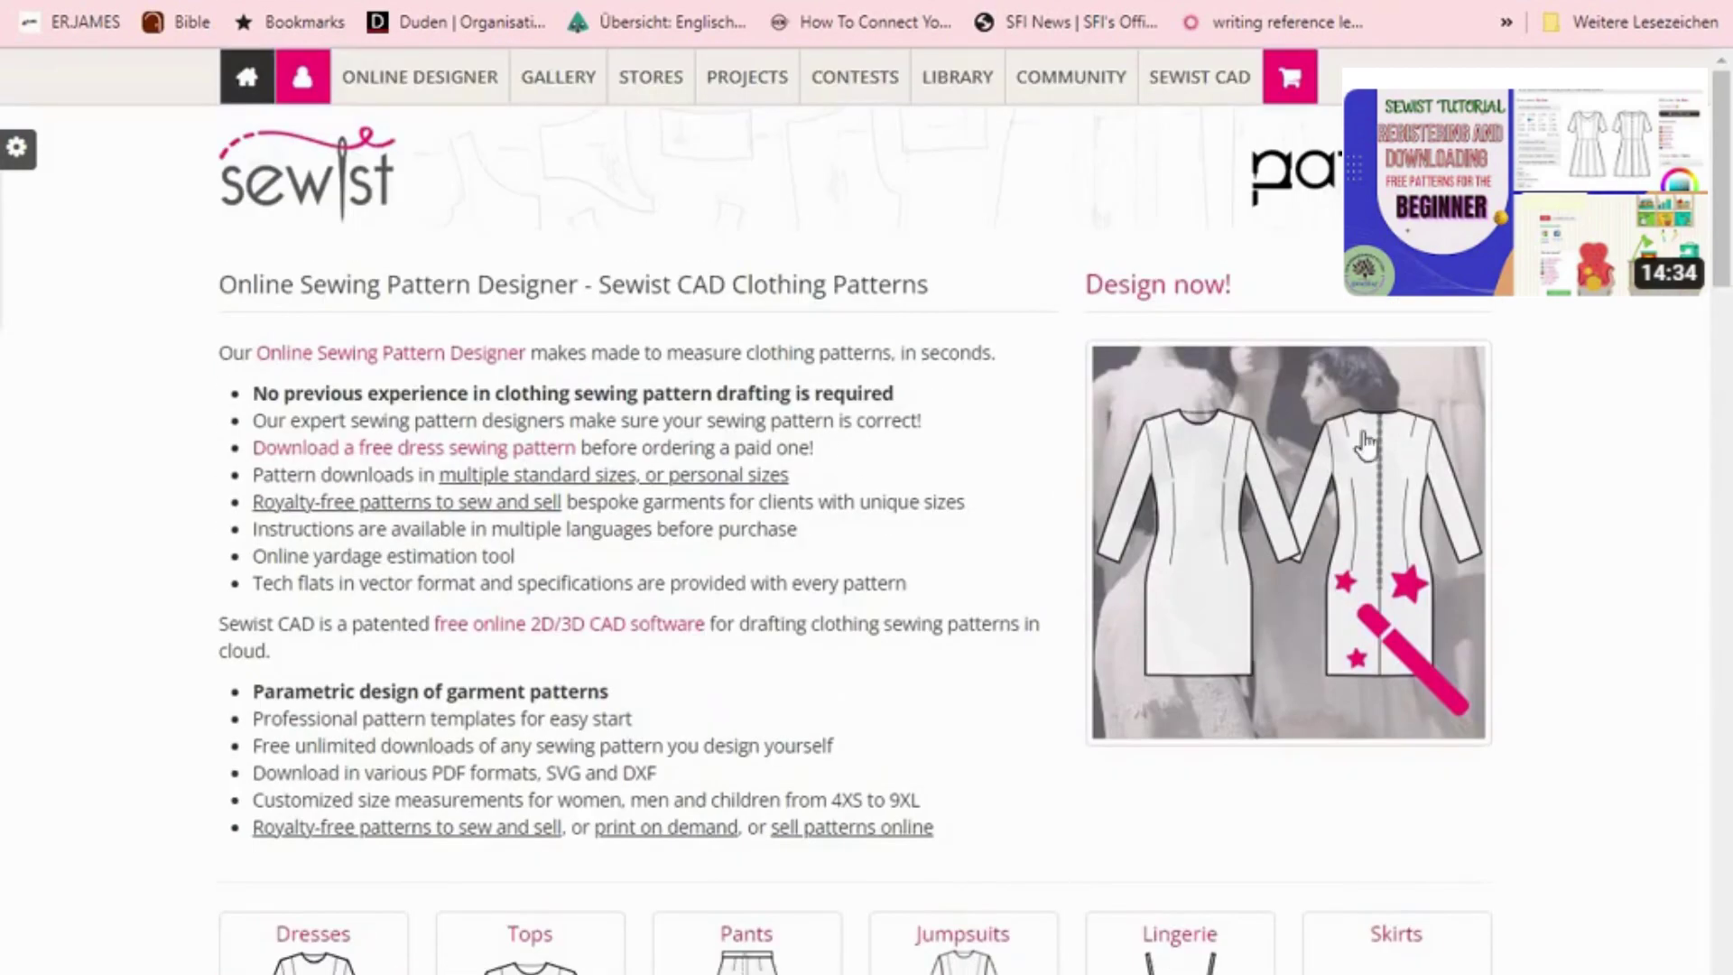
pyautogui.click(1128, 291)
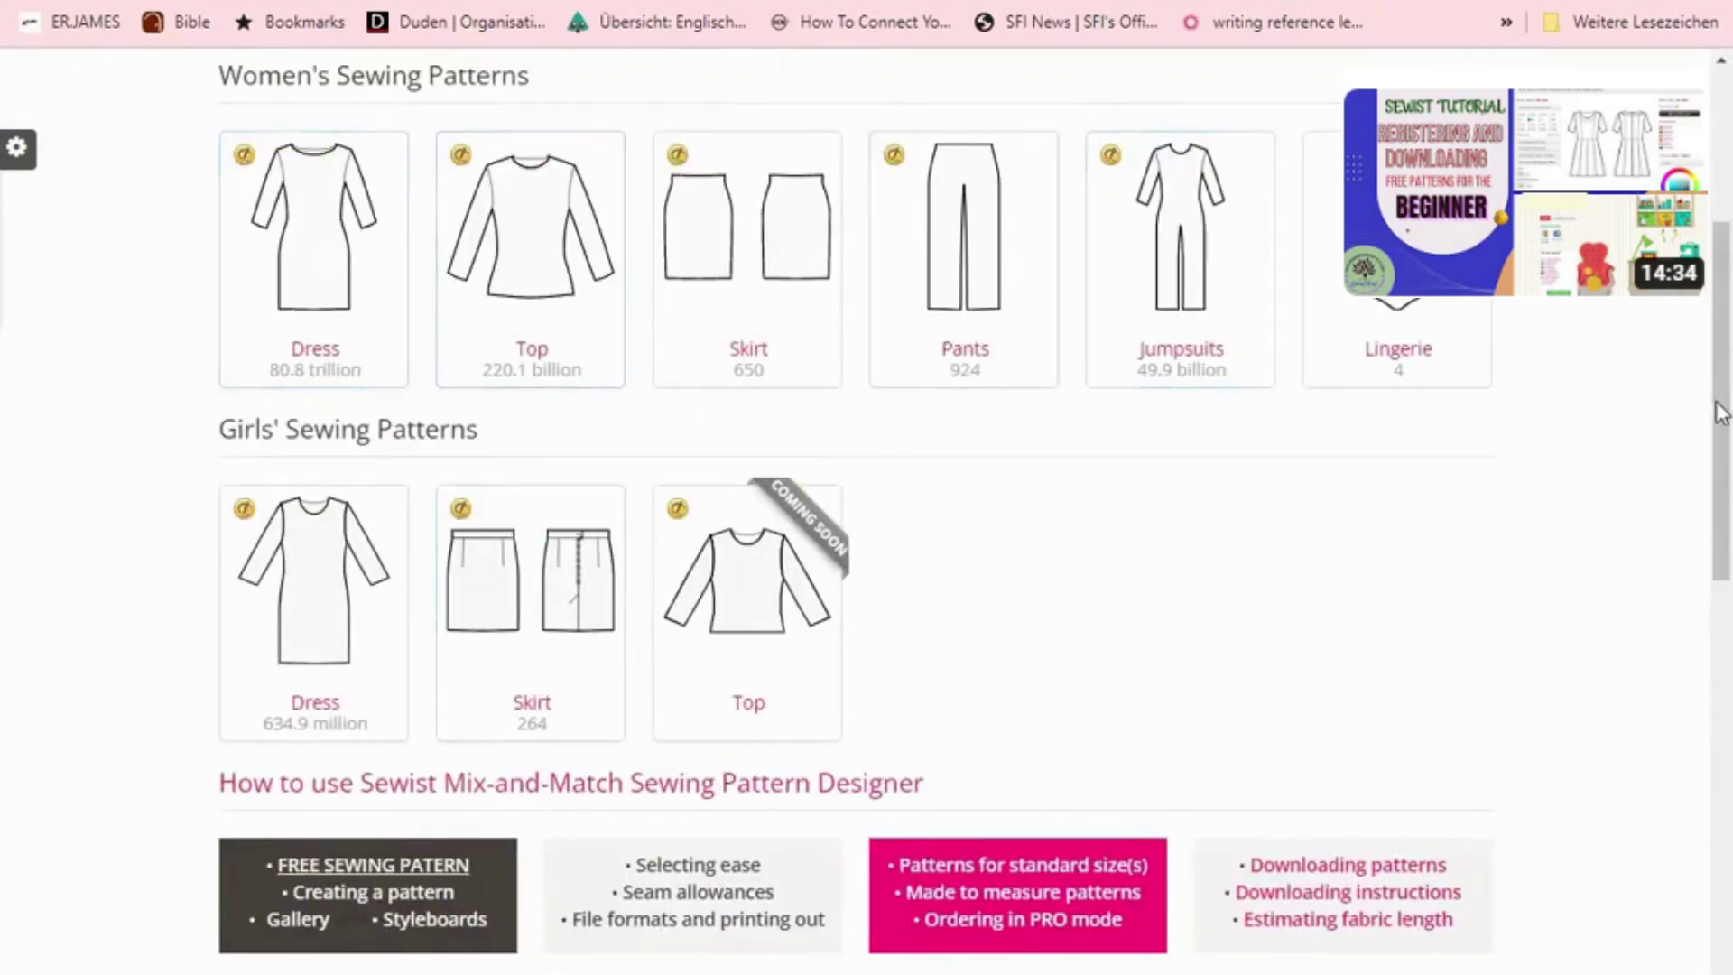
pyautogui.scroll(2, 1721, 413)
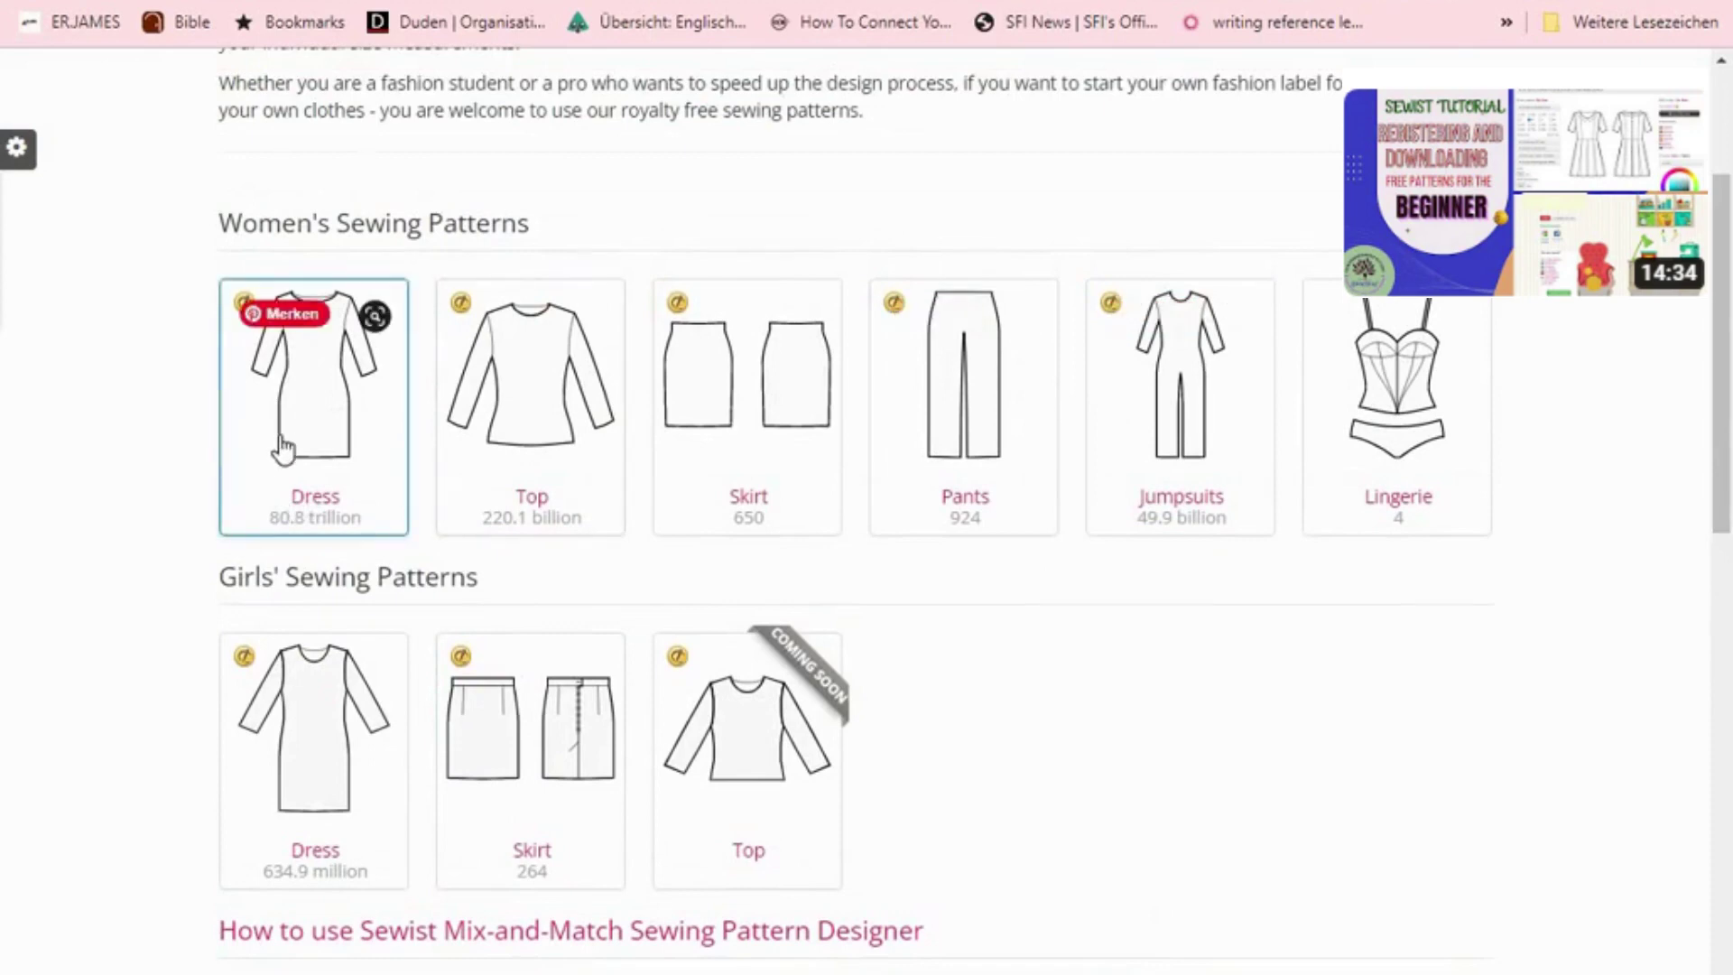
pyautogui.click(283, 448)
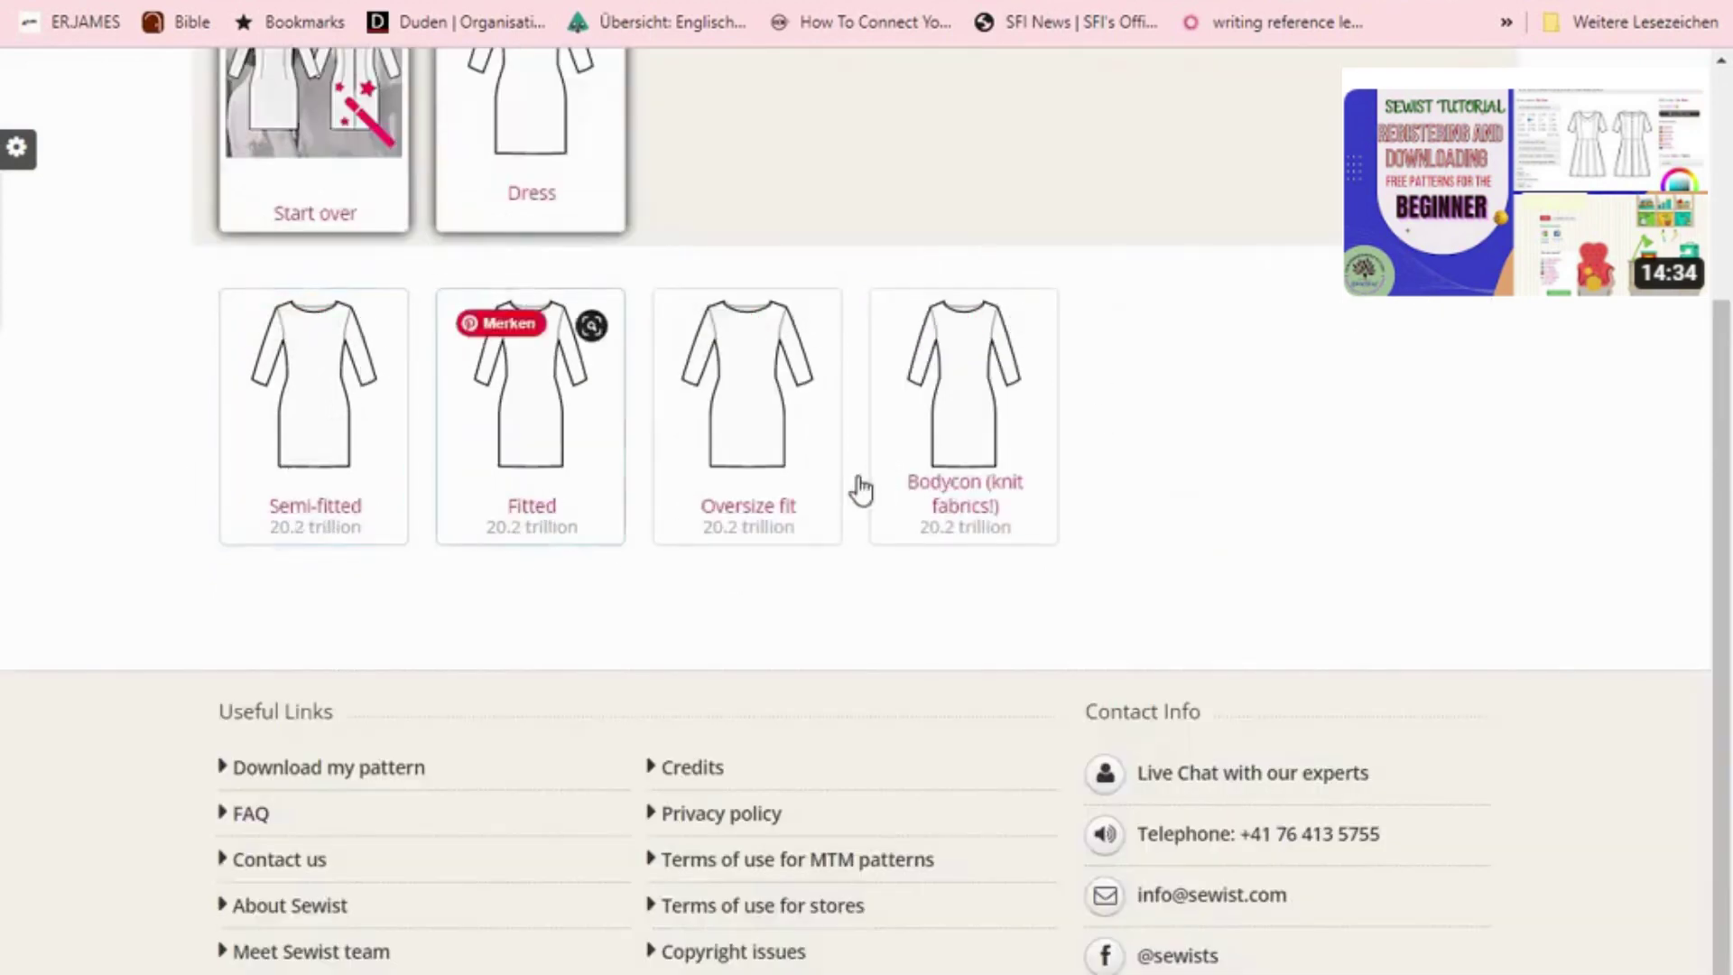
pyautogui.click(312, 470)
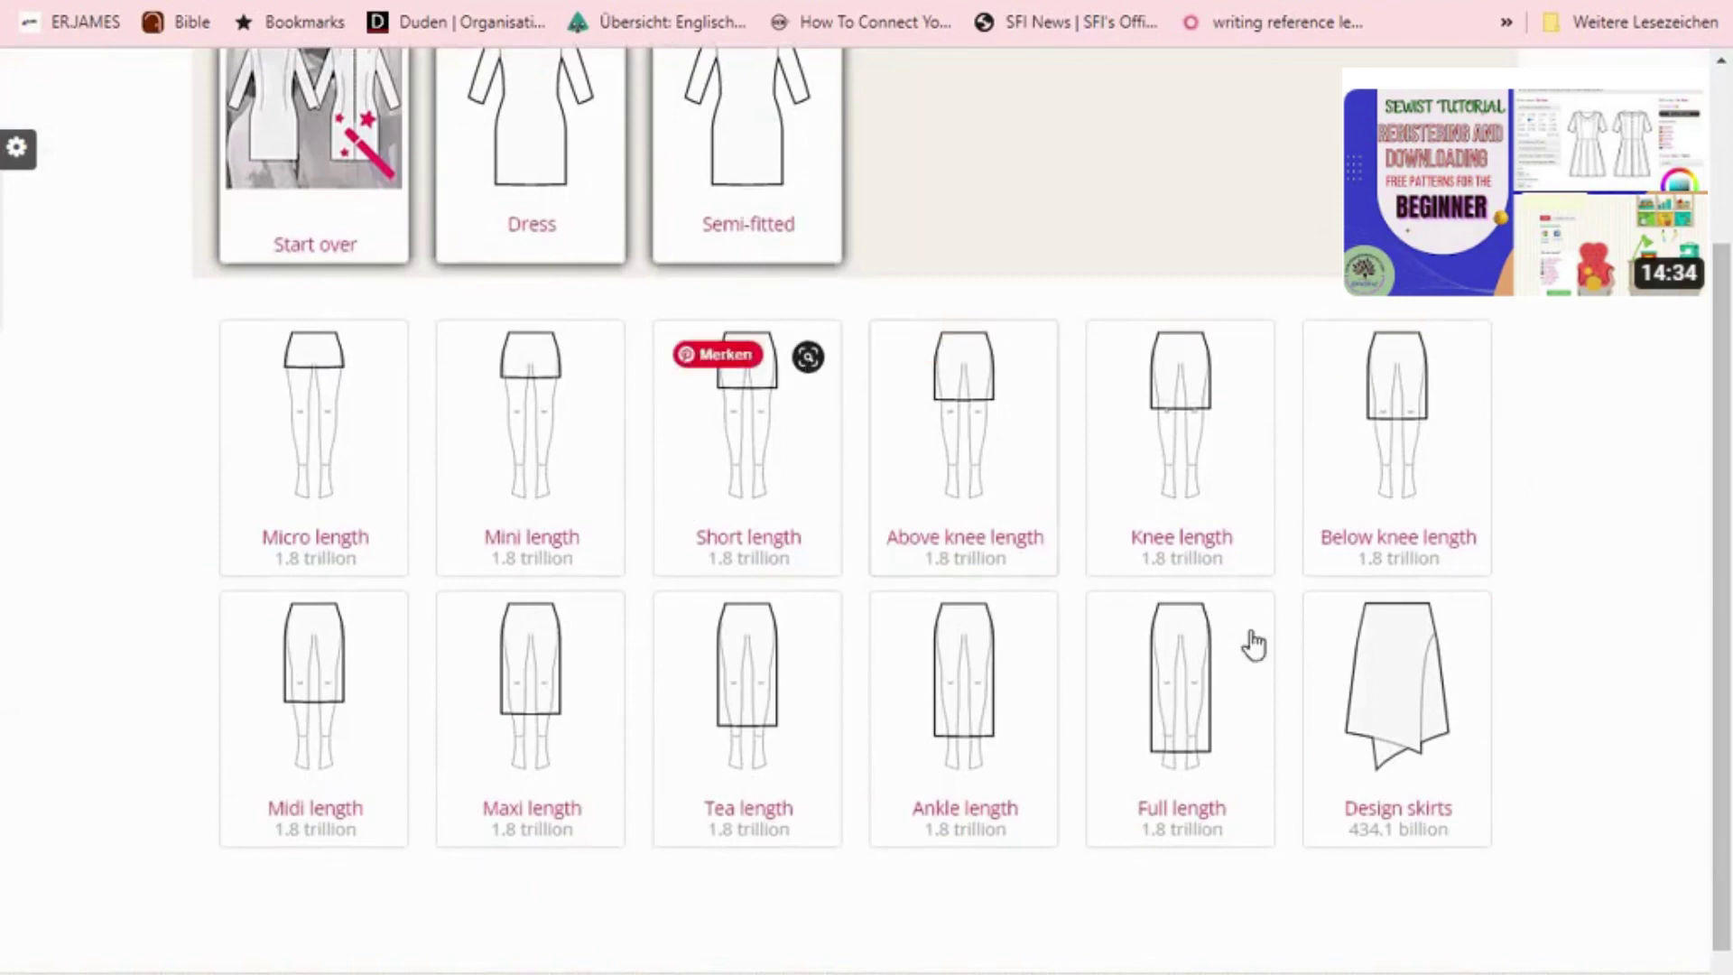
# - Set the dress to Below knee length and choose the Wrap dress style
pyautogui.click(1406, 490)
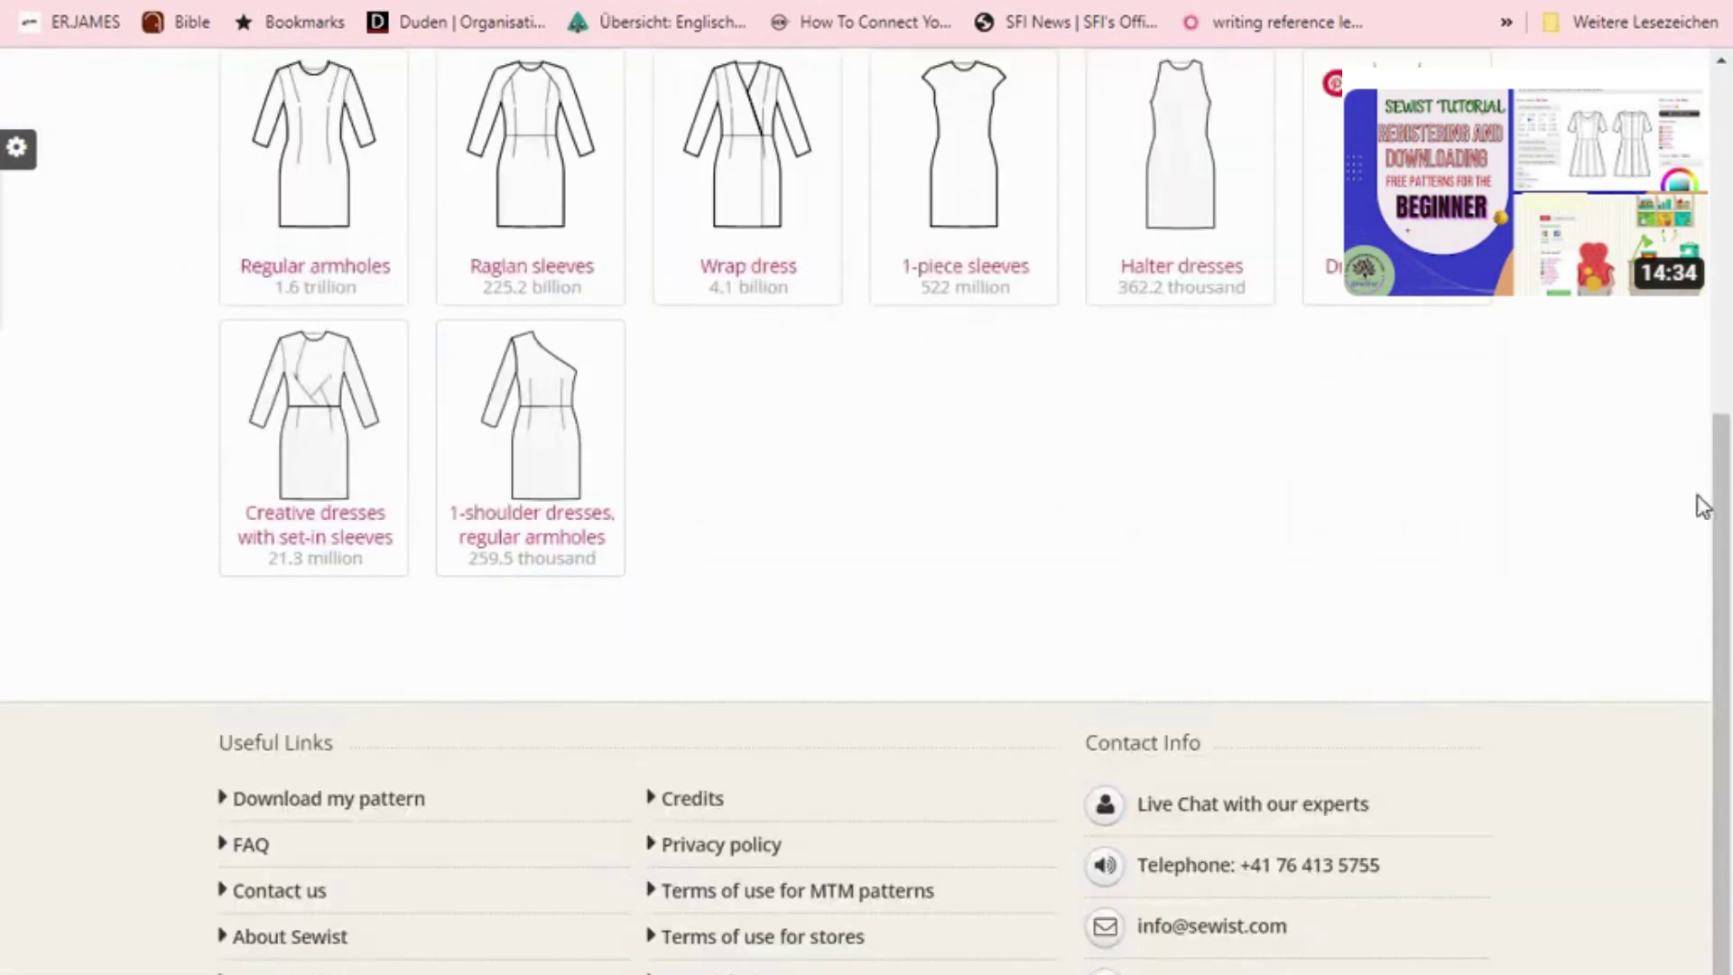
pyautogui.scroll(5, 1729, 540)
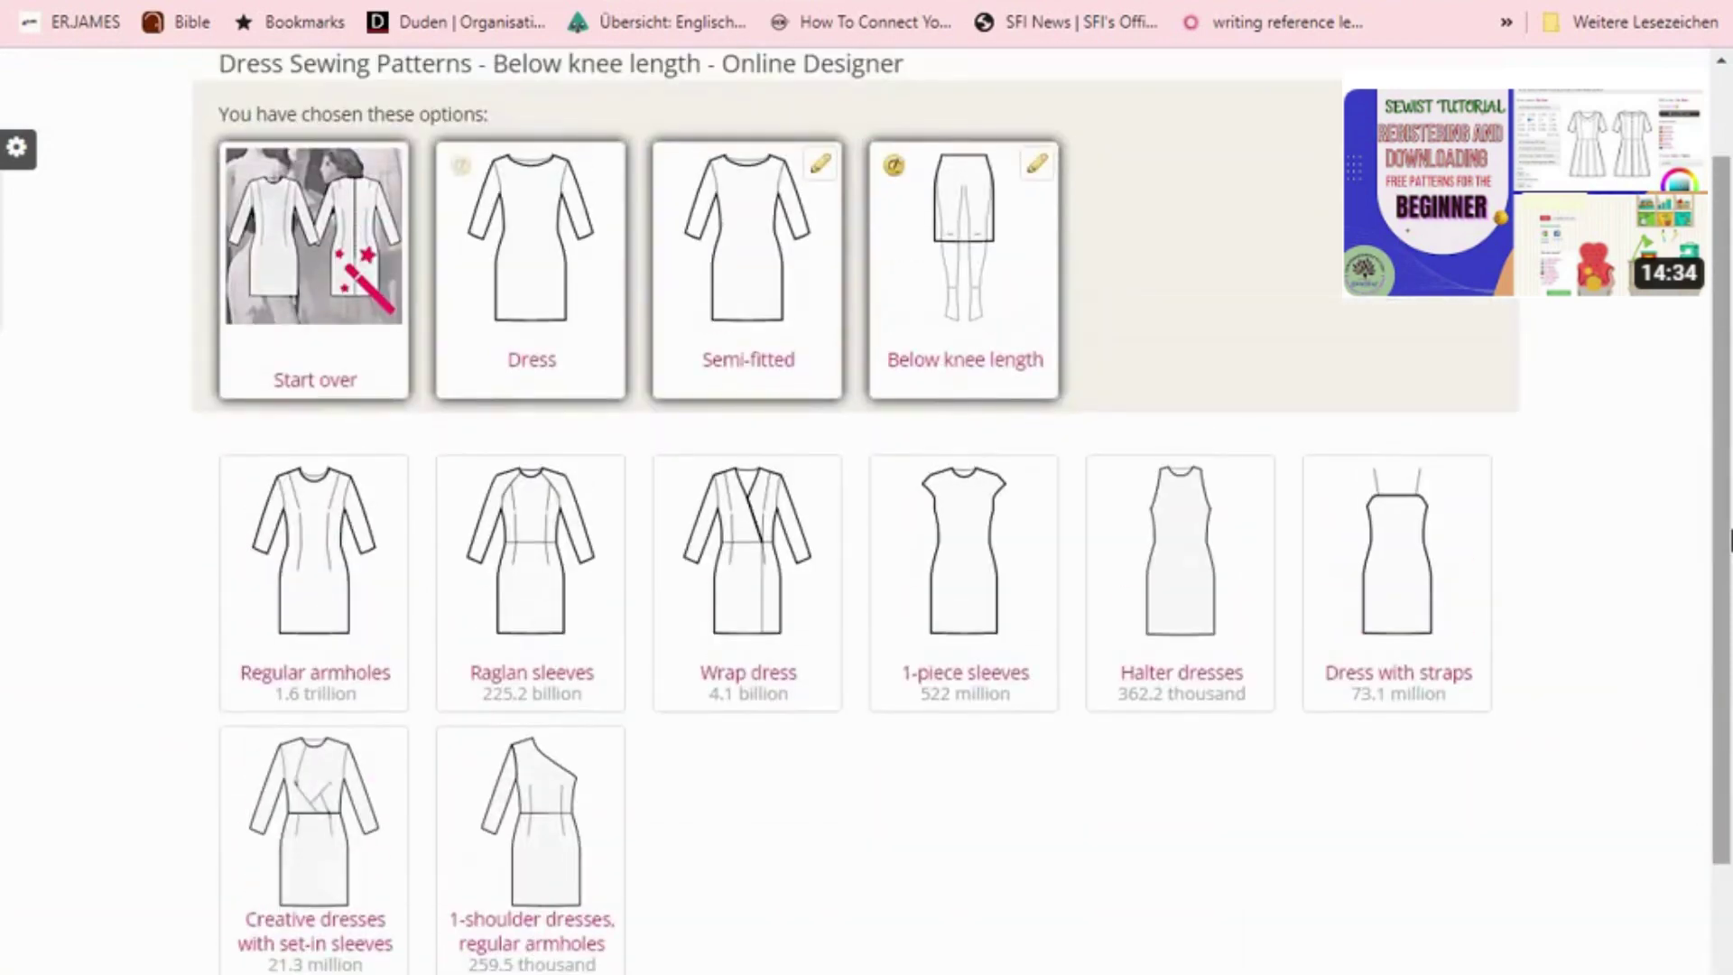
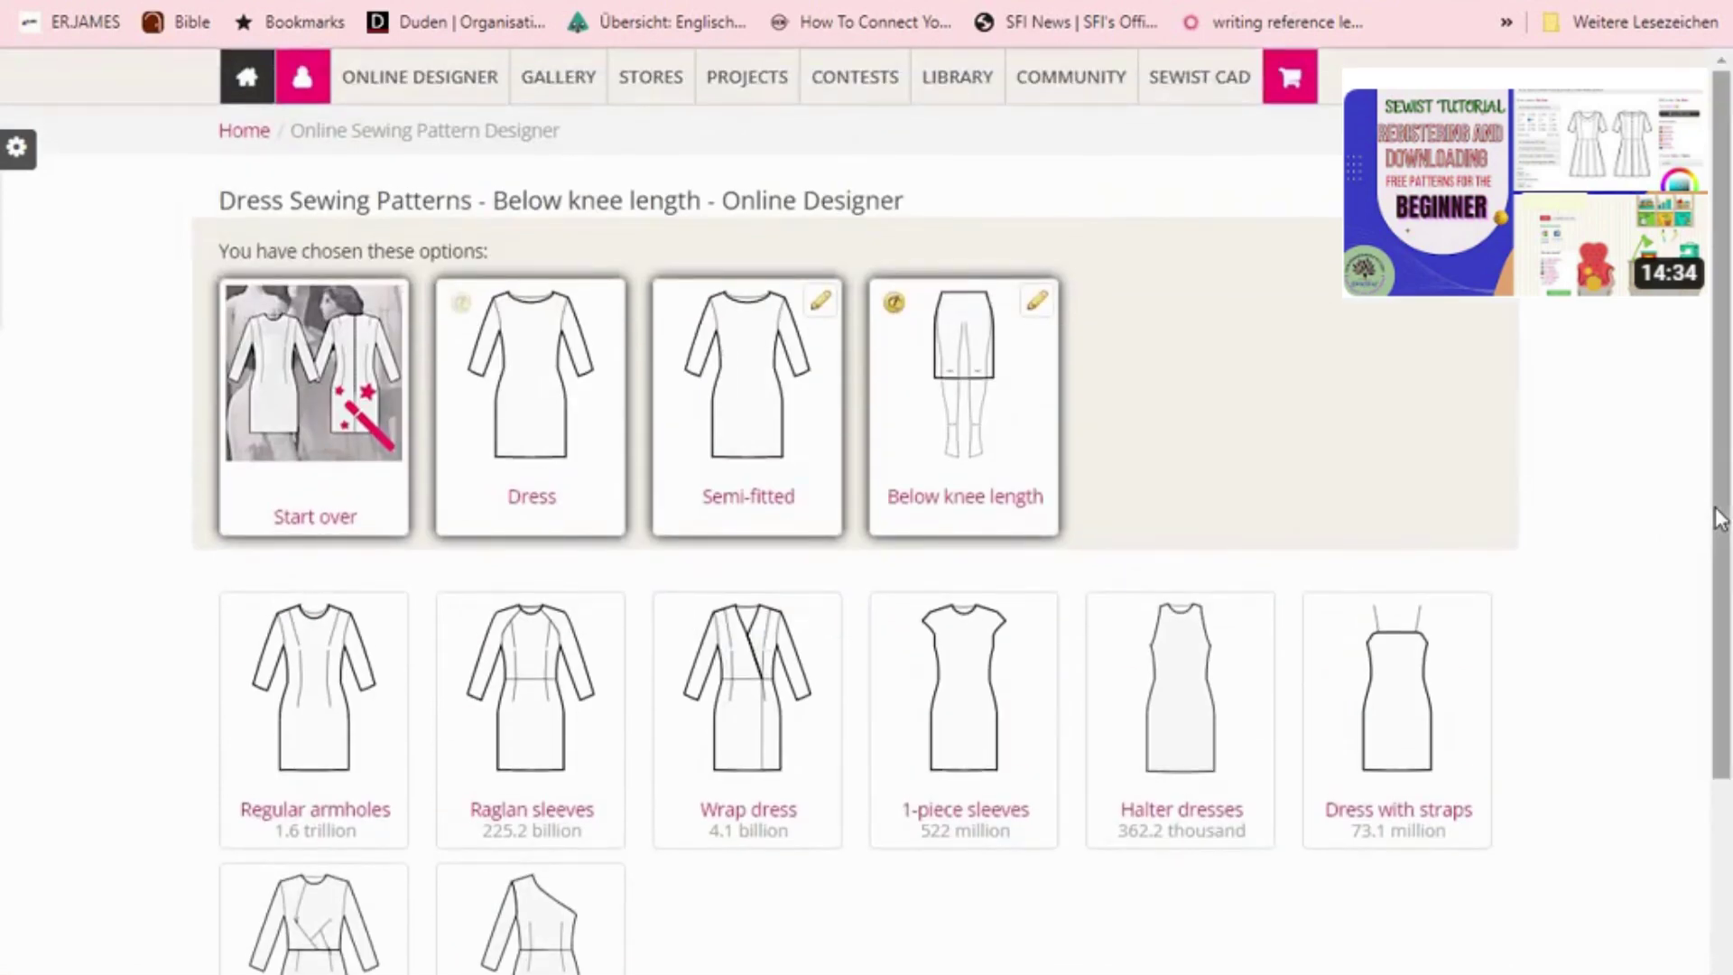
pyautogui.scroll(-3, 1717, 519)
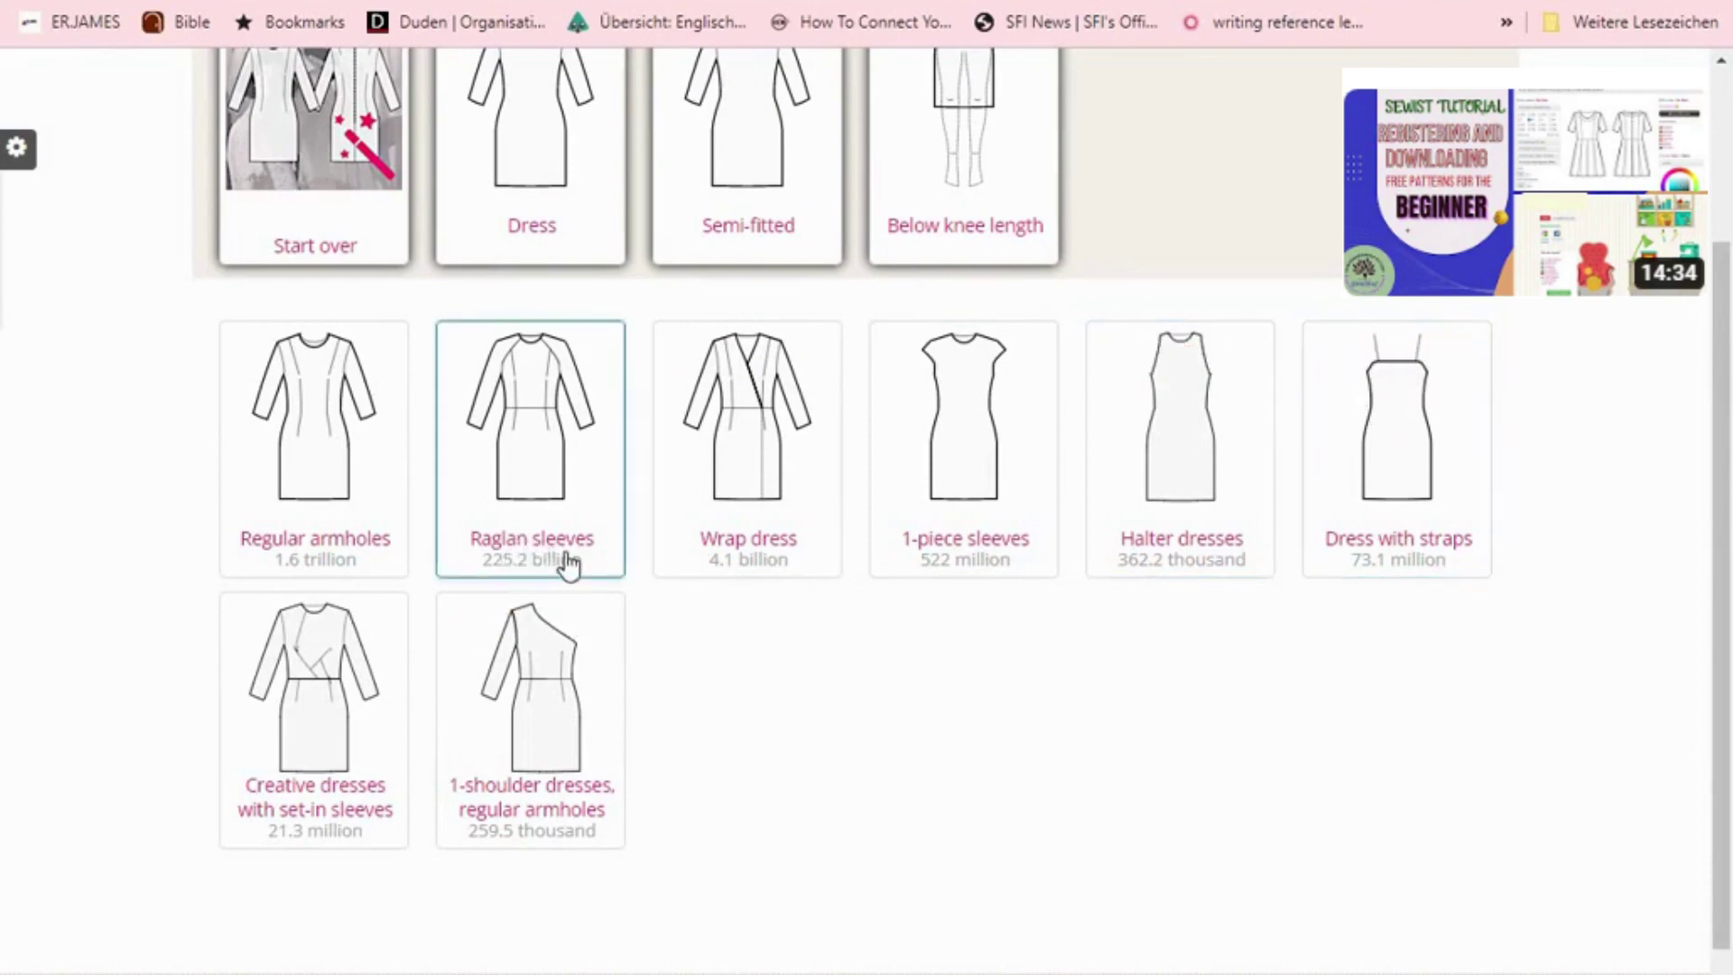
pyautogui.click(749, 517)
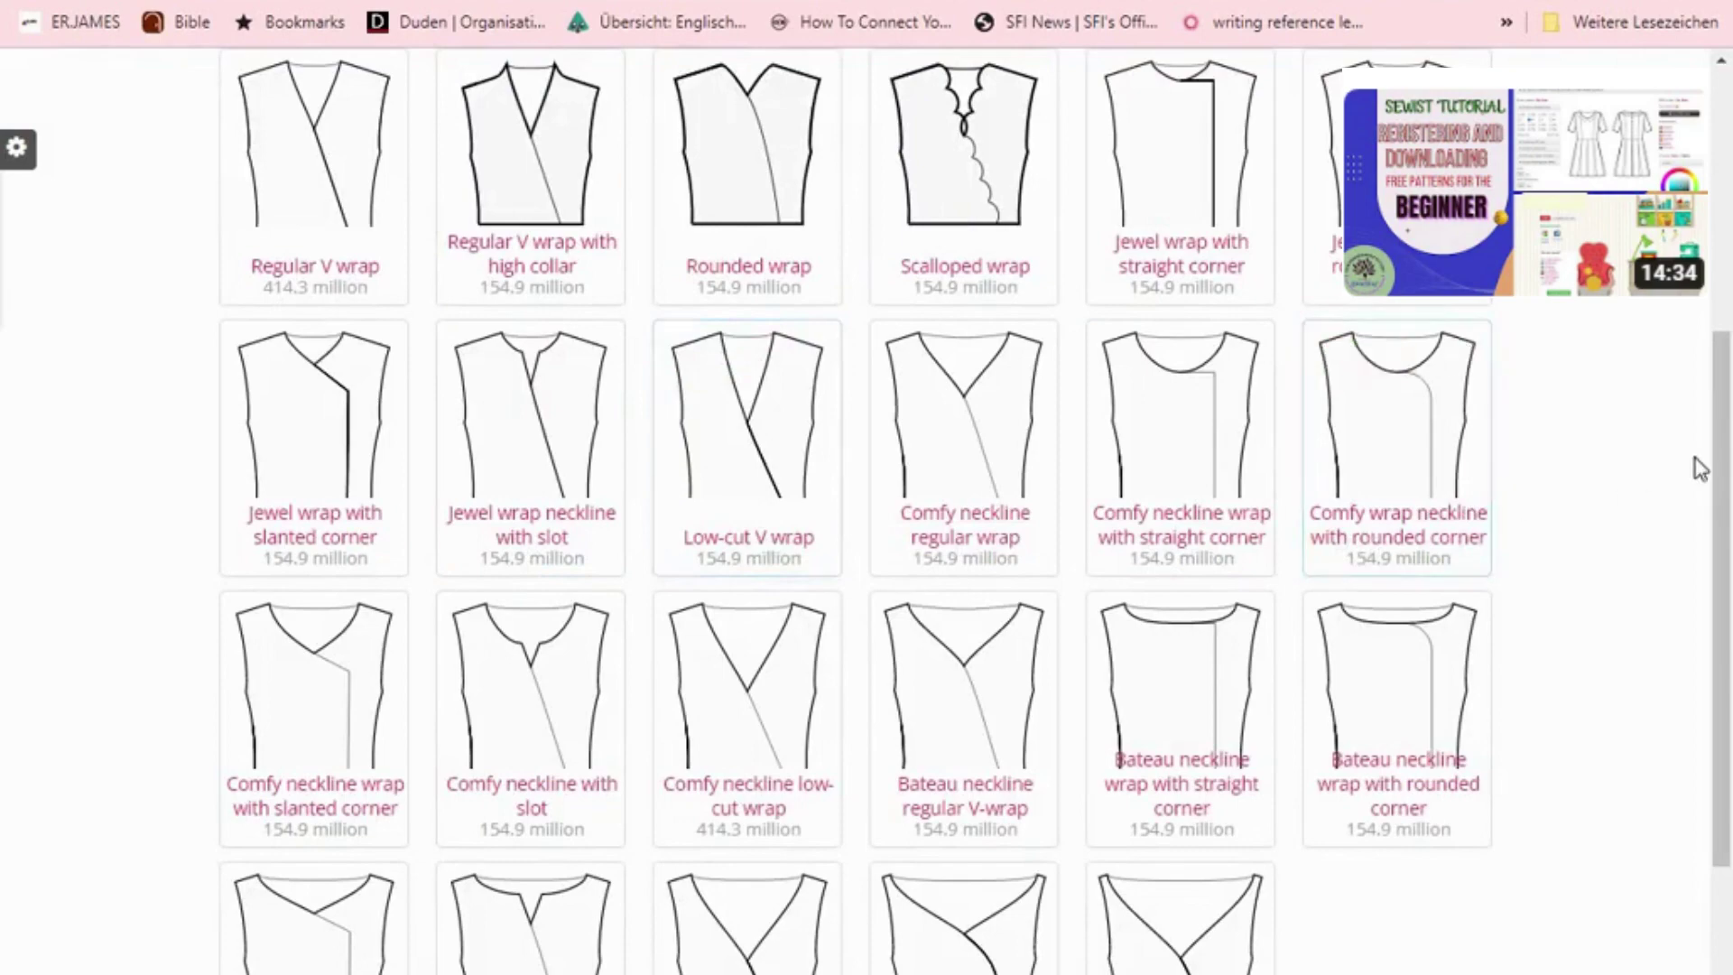
# - Choose the Comfy neckline with slot for the wrap dress
pyautogui.scroll(3, 1721, 469)
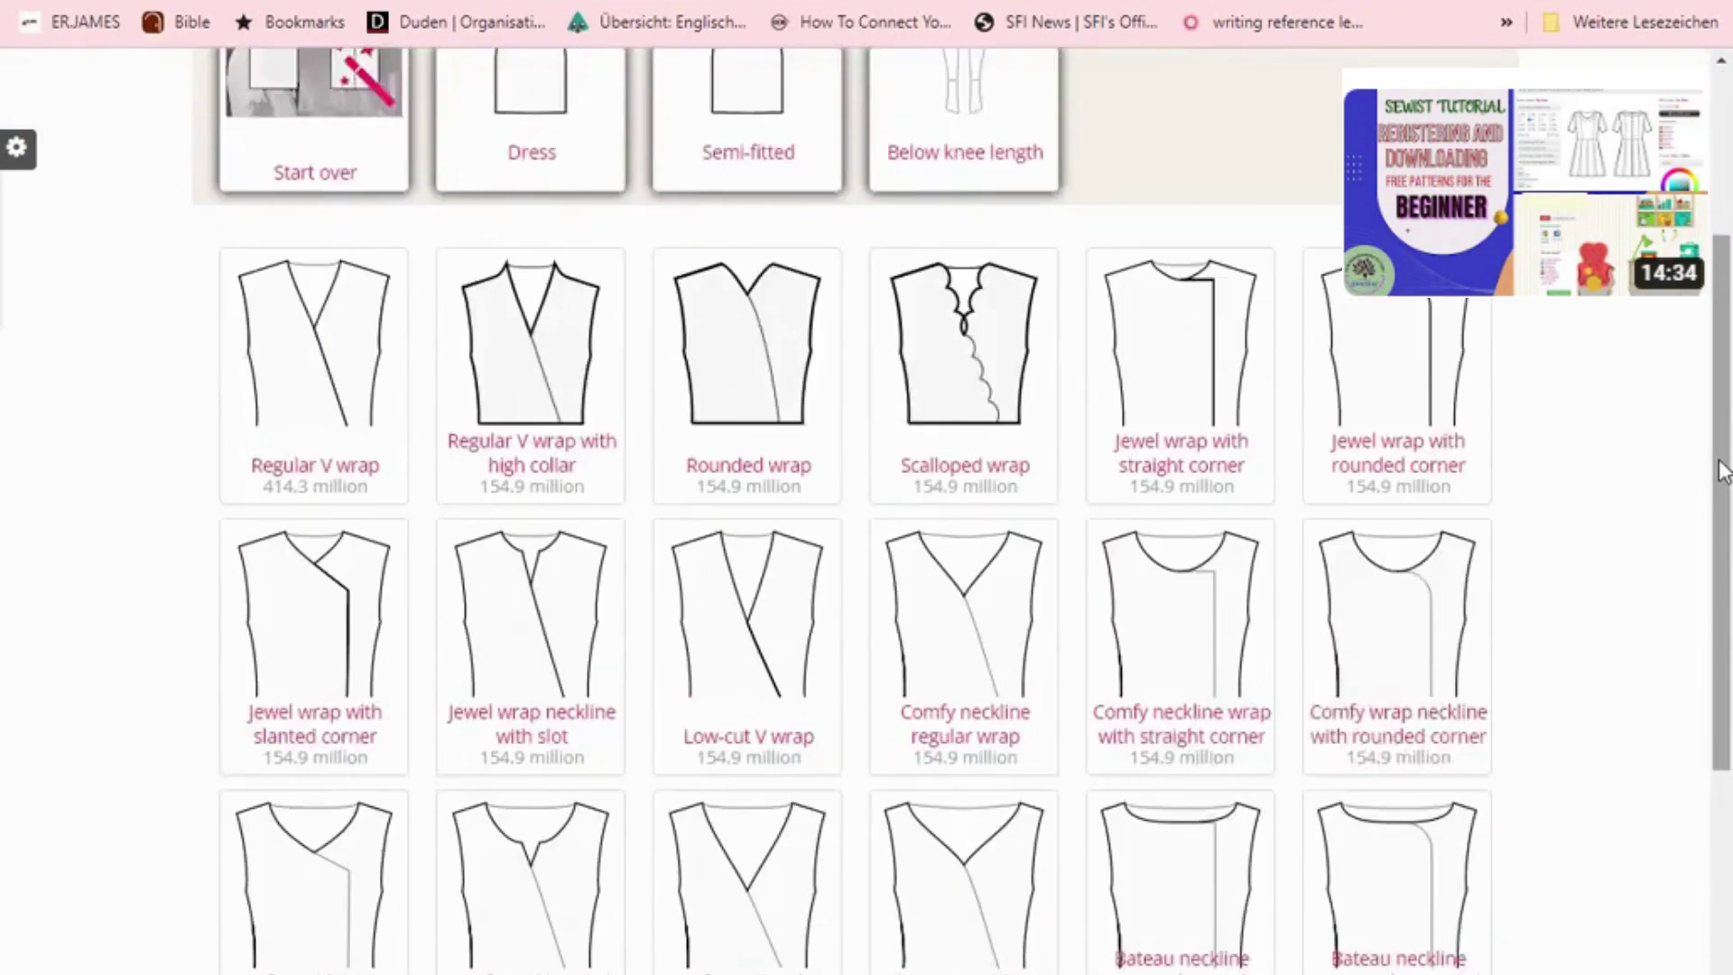
pyautogui.scroll(-5, 1722, 469)
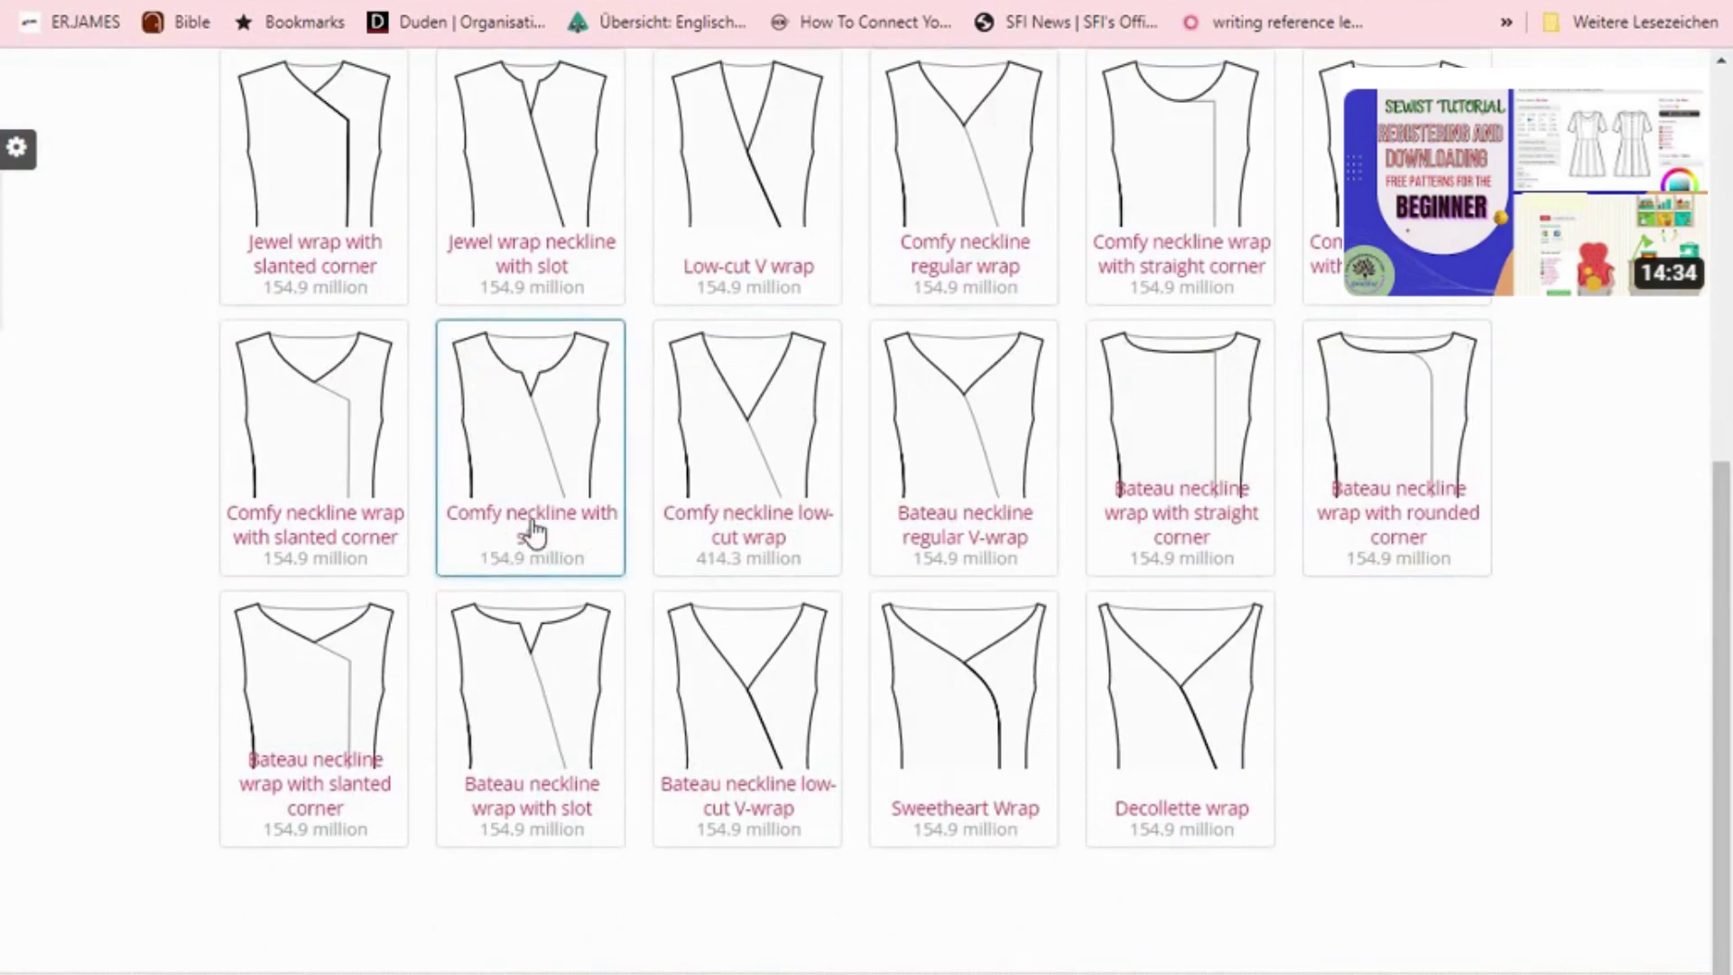
pyautogui.click(536, 473)
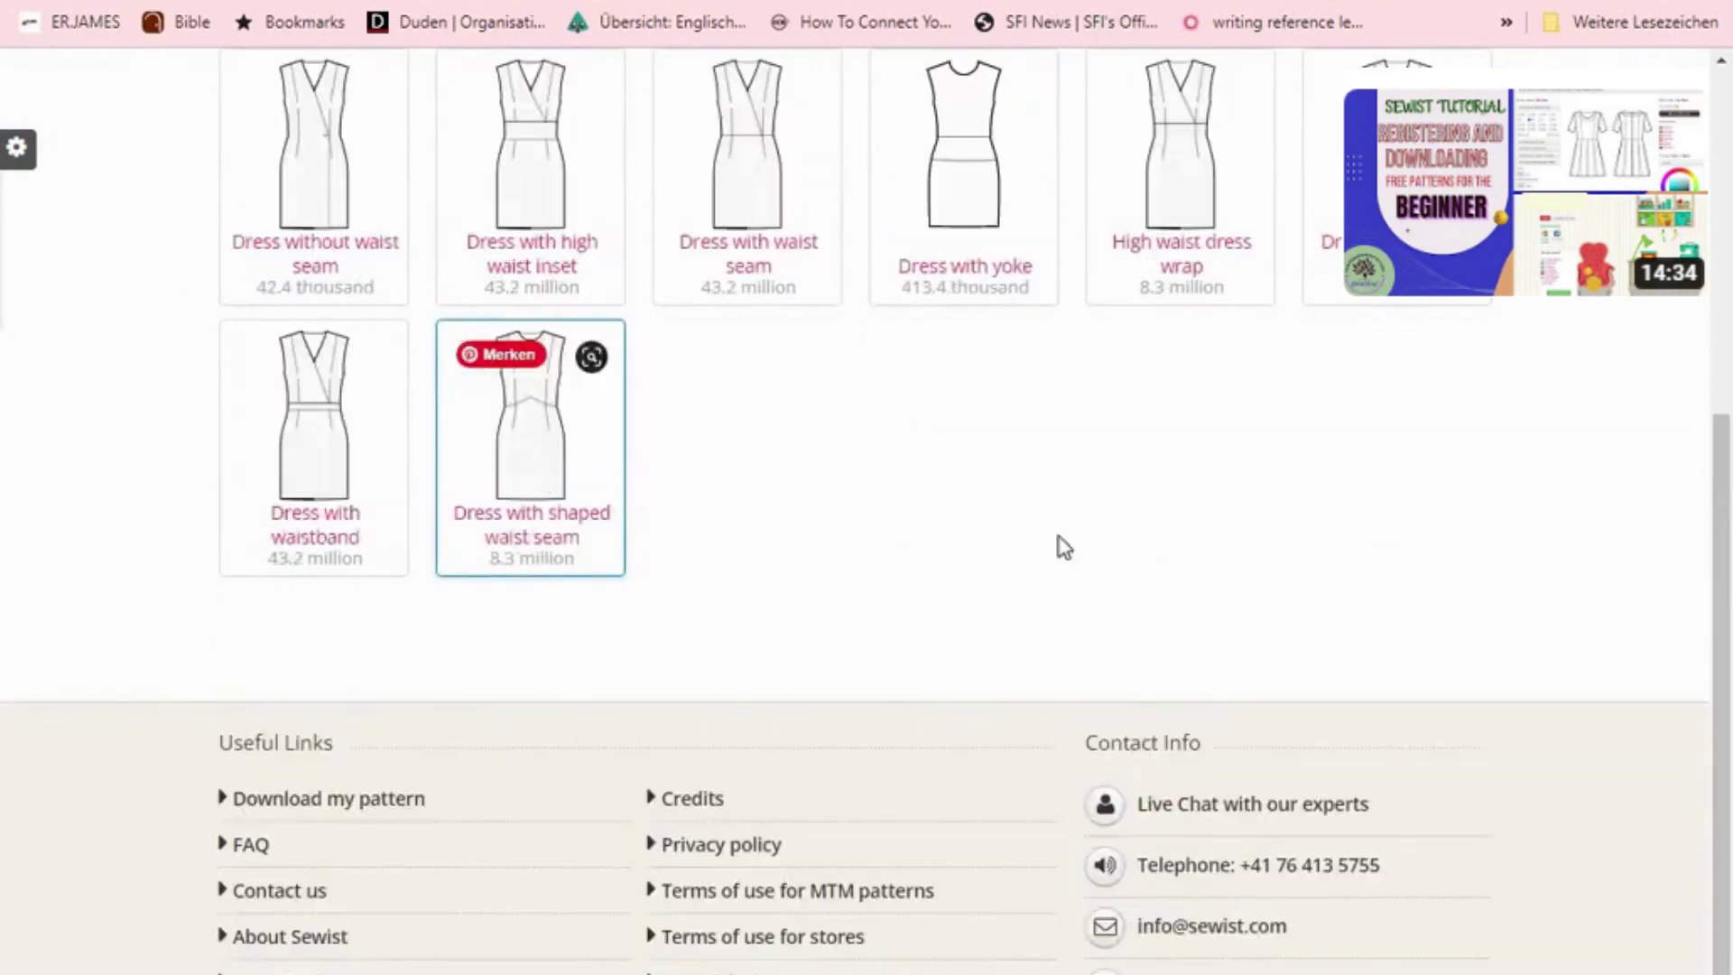
# - Choose Dress with empire waist and give it the High waist seam, 6-panel skirt
pyautogui.scroll(6, 1168, 544)
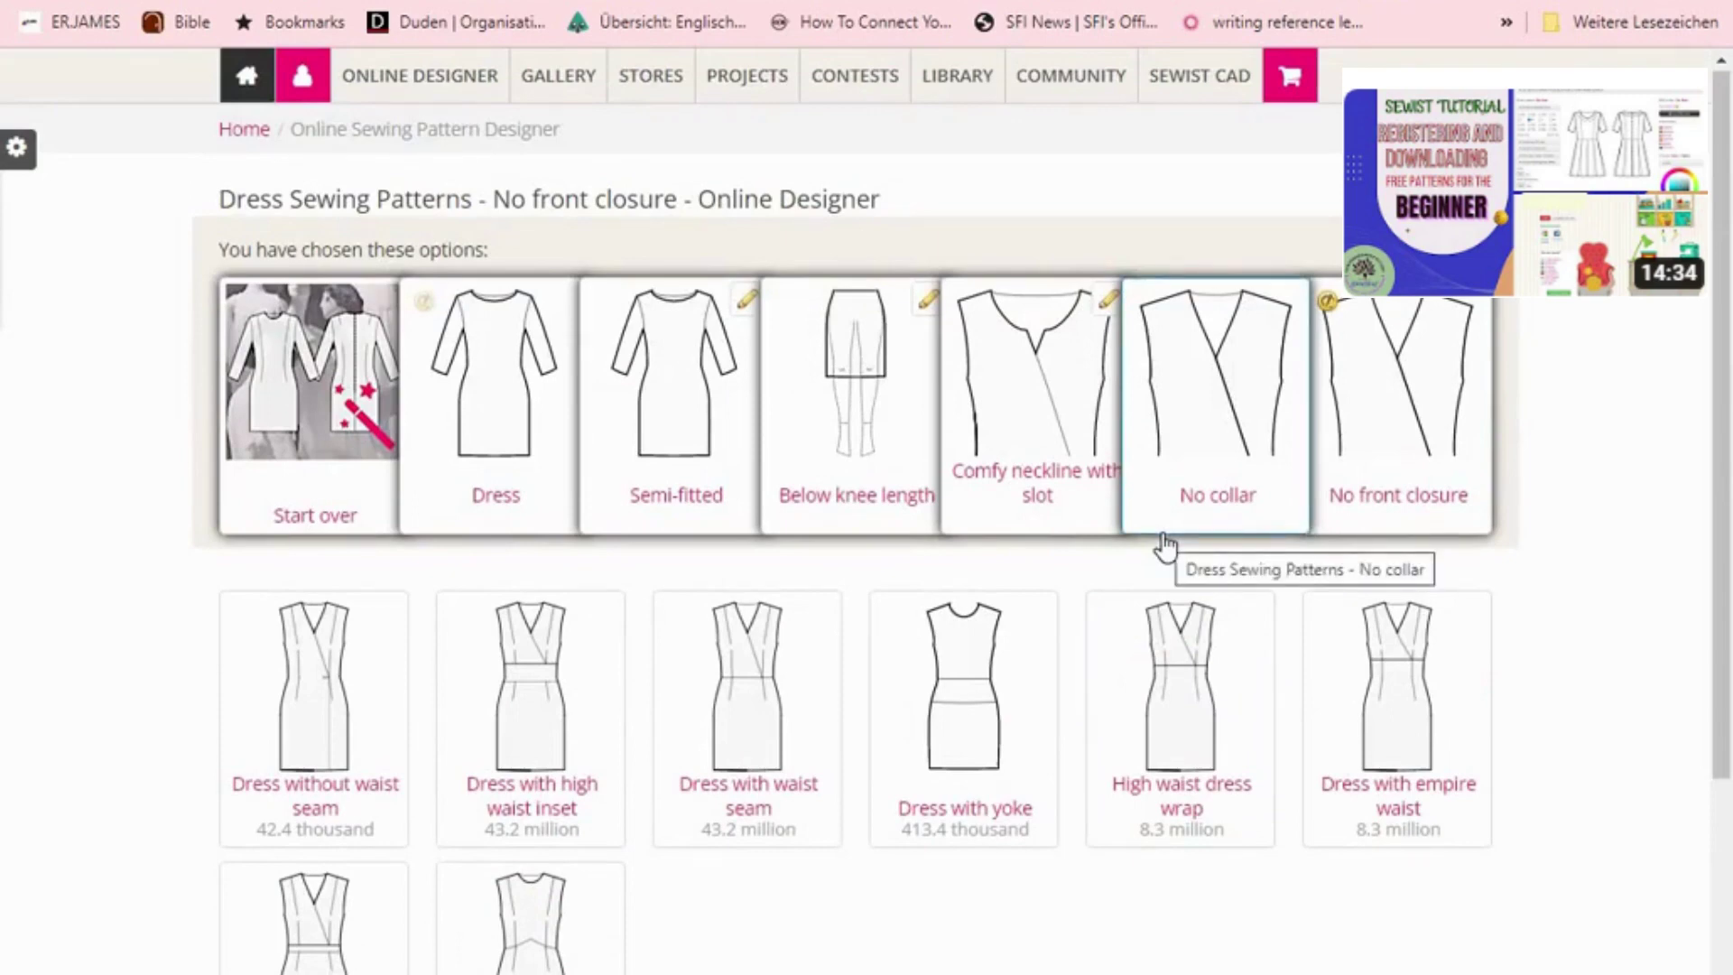
pyautogui.scroll(-3, 1165, 546)
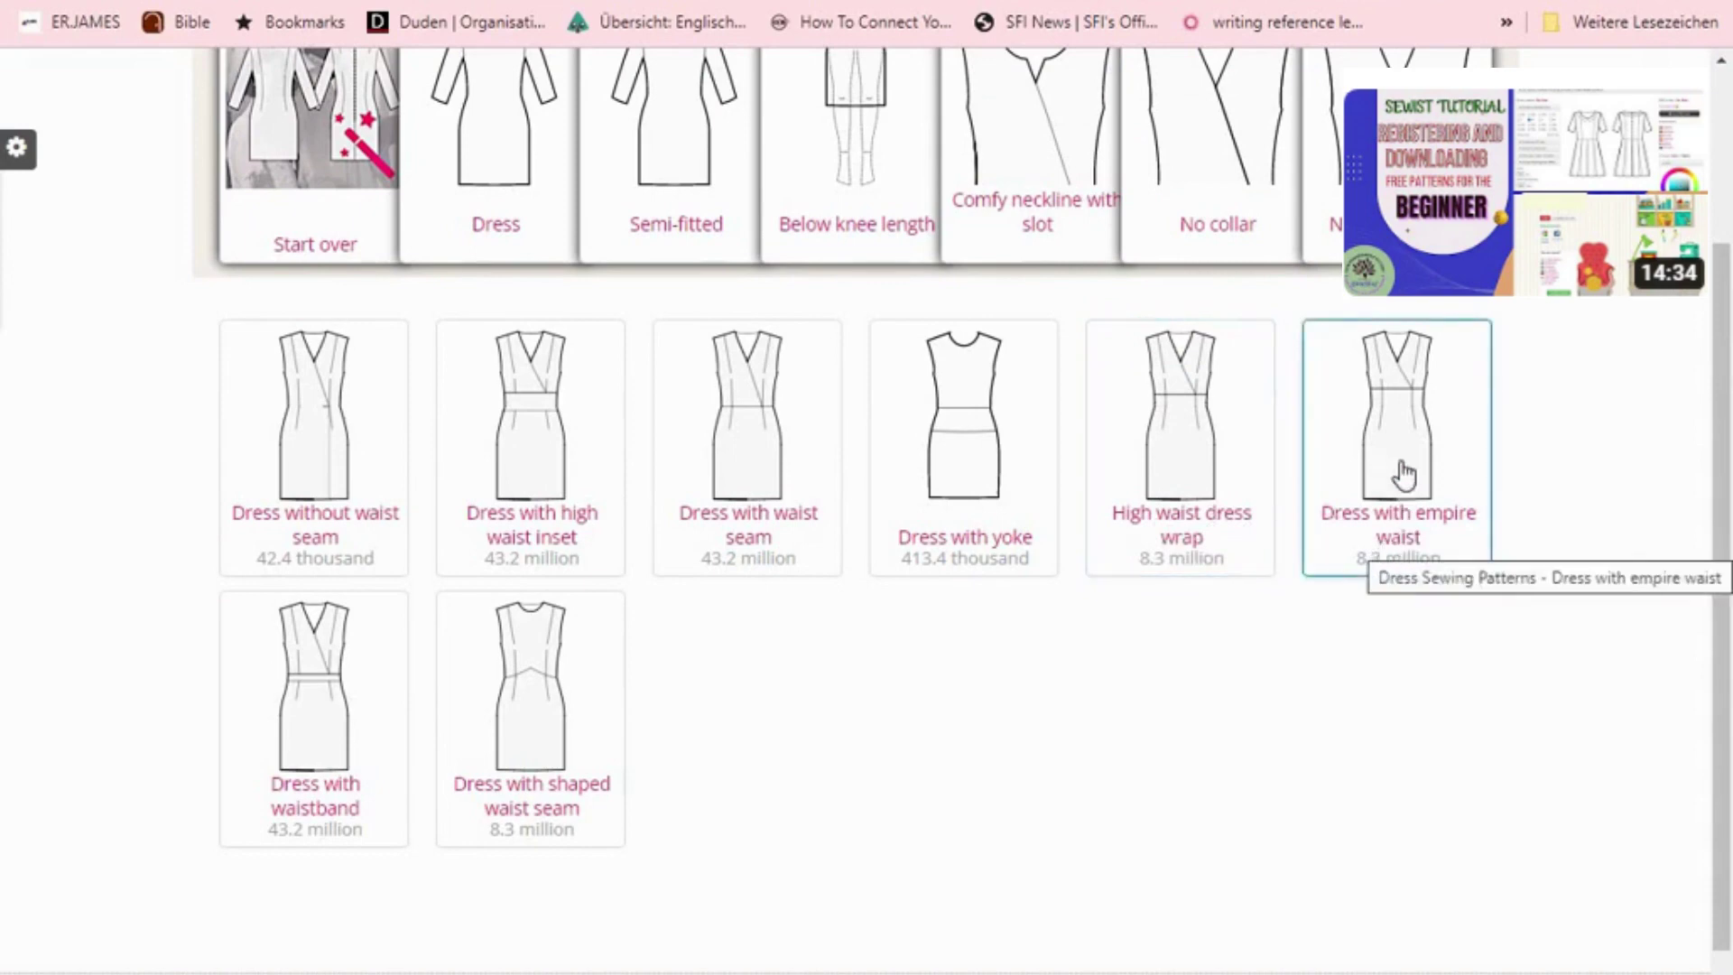
pyautogui.moveTo(1395, 397)
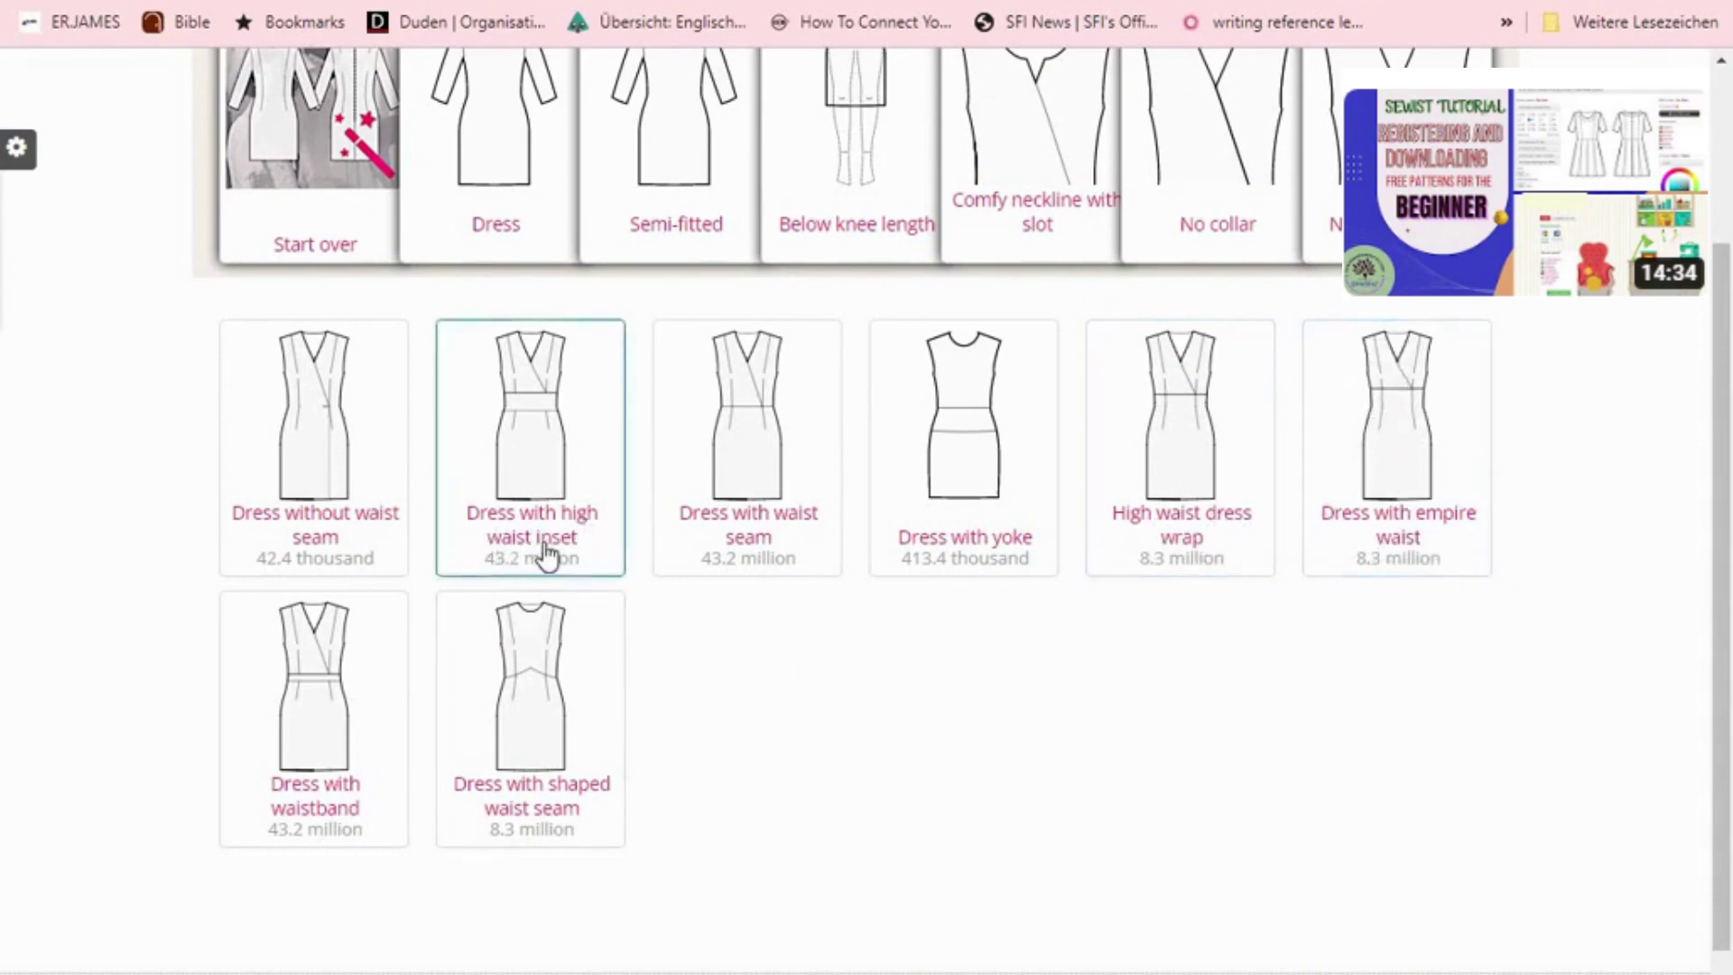
pyautogui.moveTo(1418, 433)
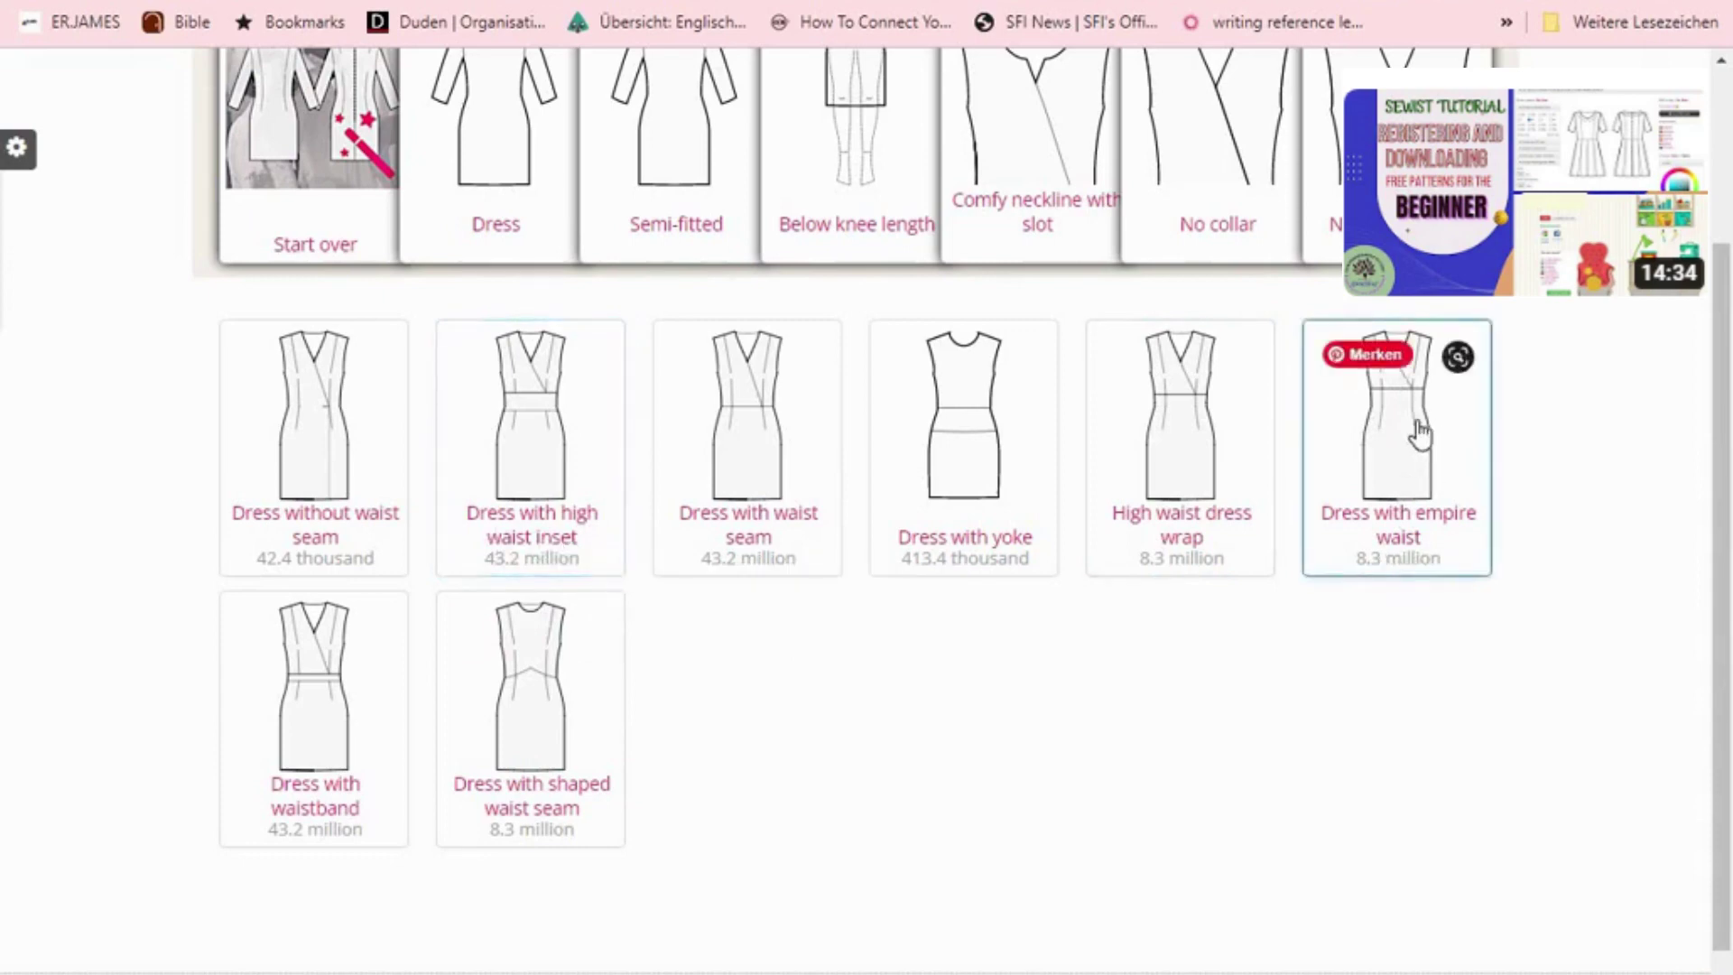
pyautogui.click(1415, 497)
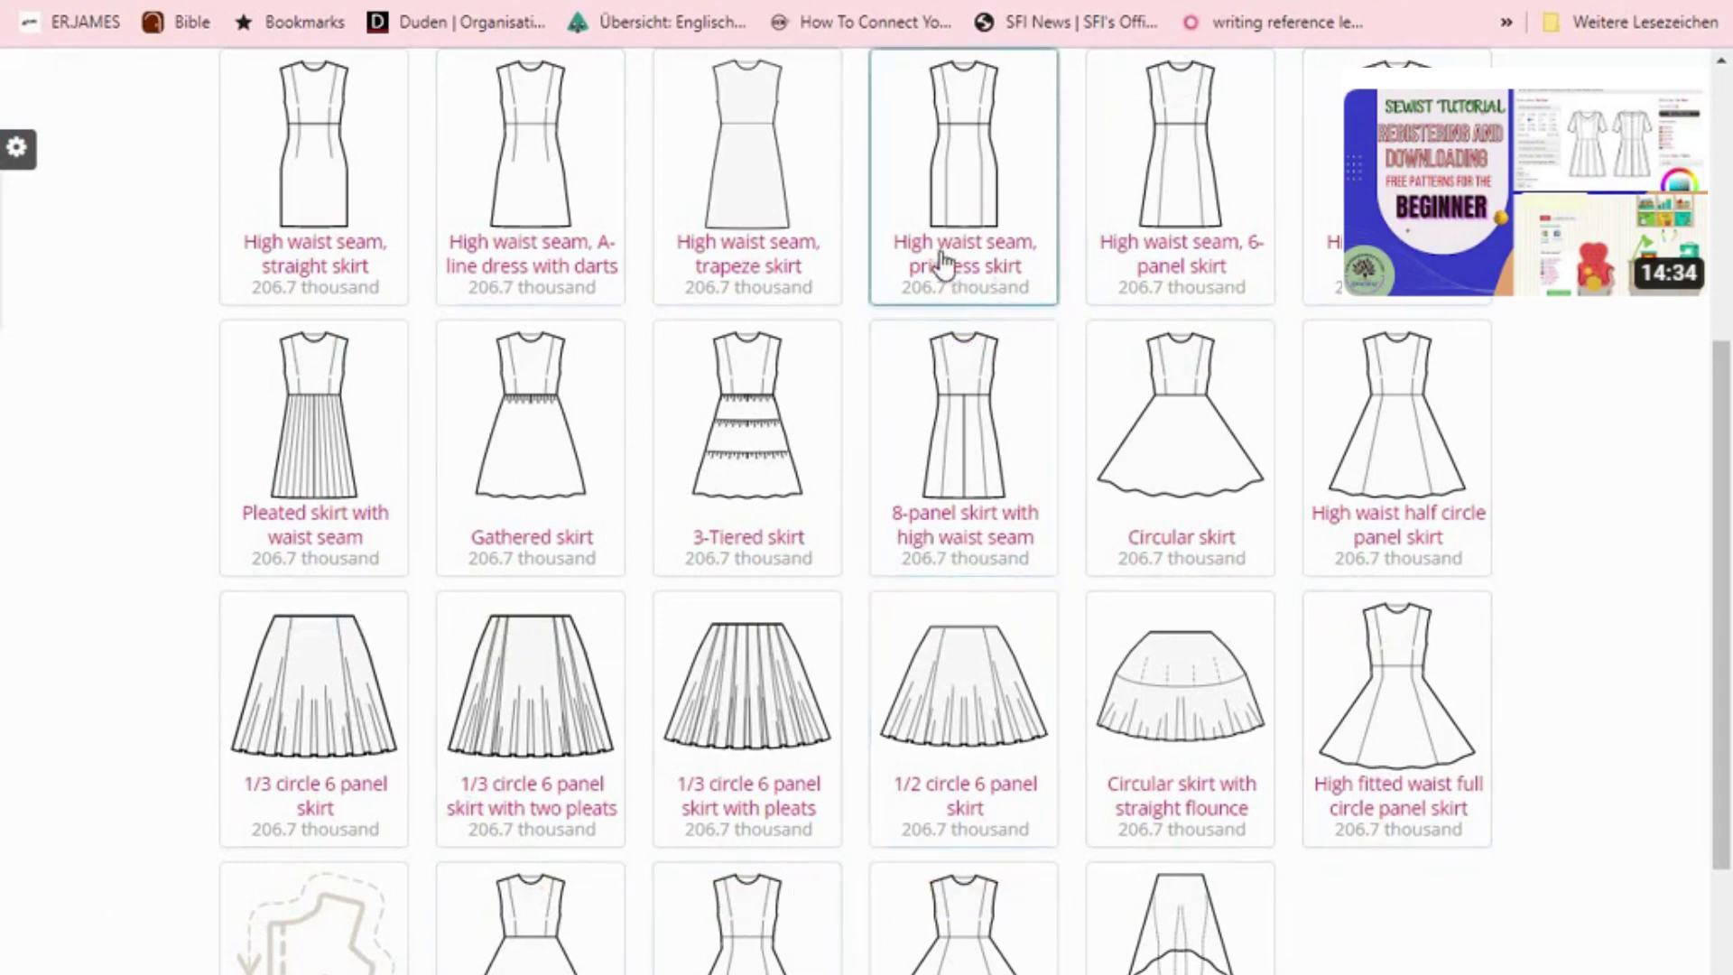
pyautogui.click(1193, 240)
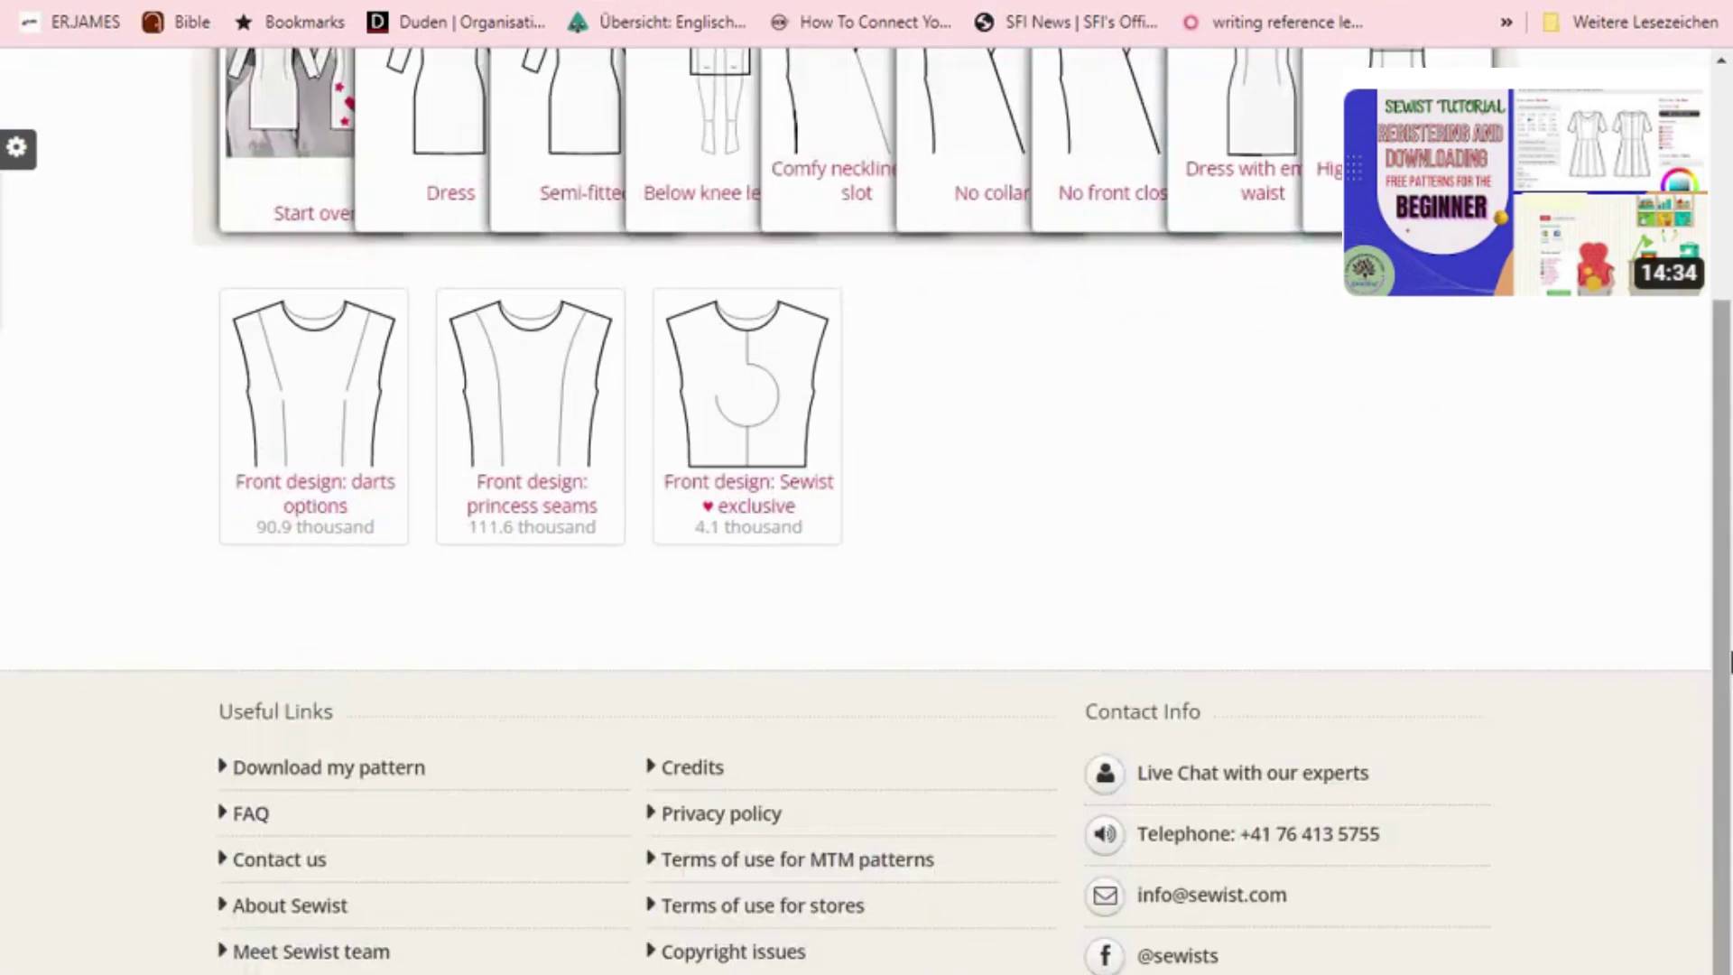
# - Choose princess seams for the front design, using the armhole to waist variant
pyautogui.scroll(3, 1730, 663)
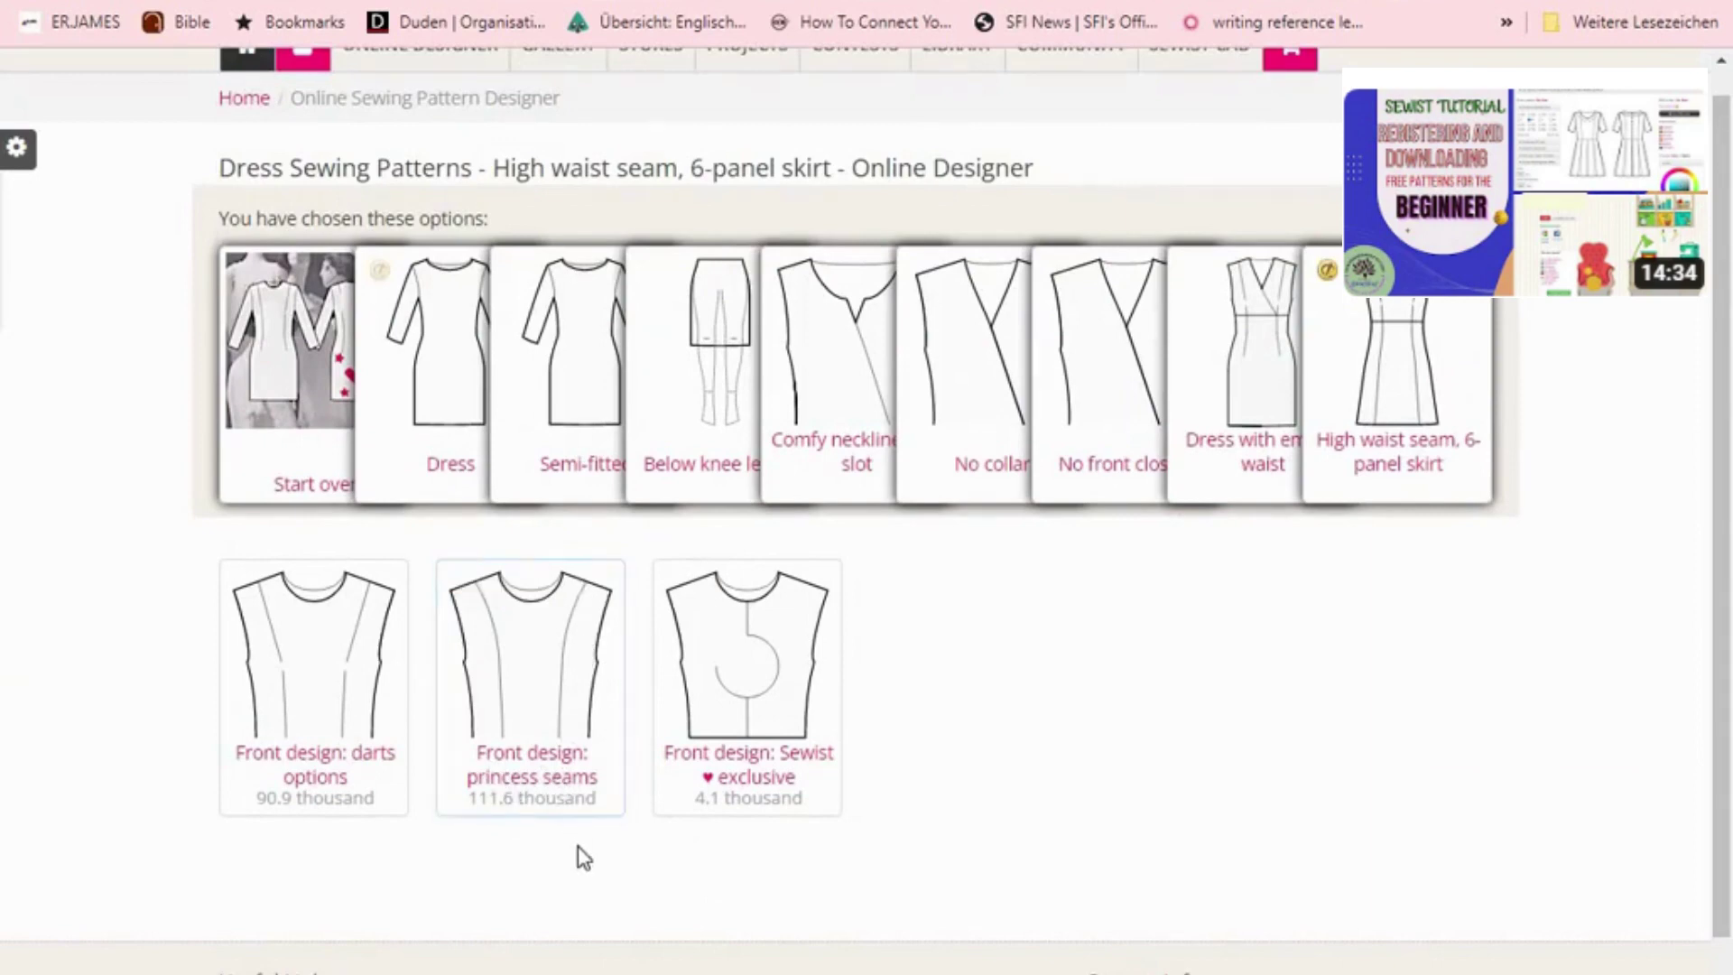
pyautogui.click(538, 736)
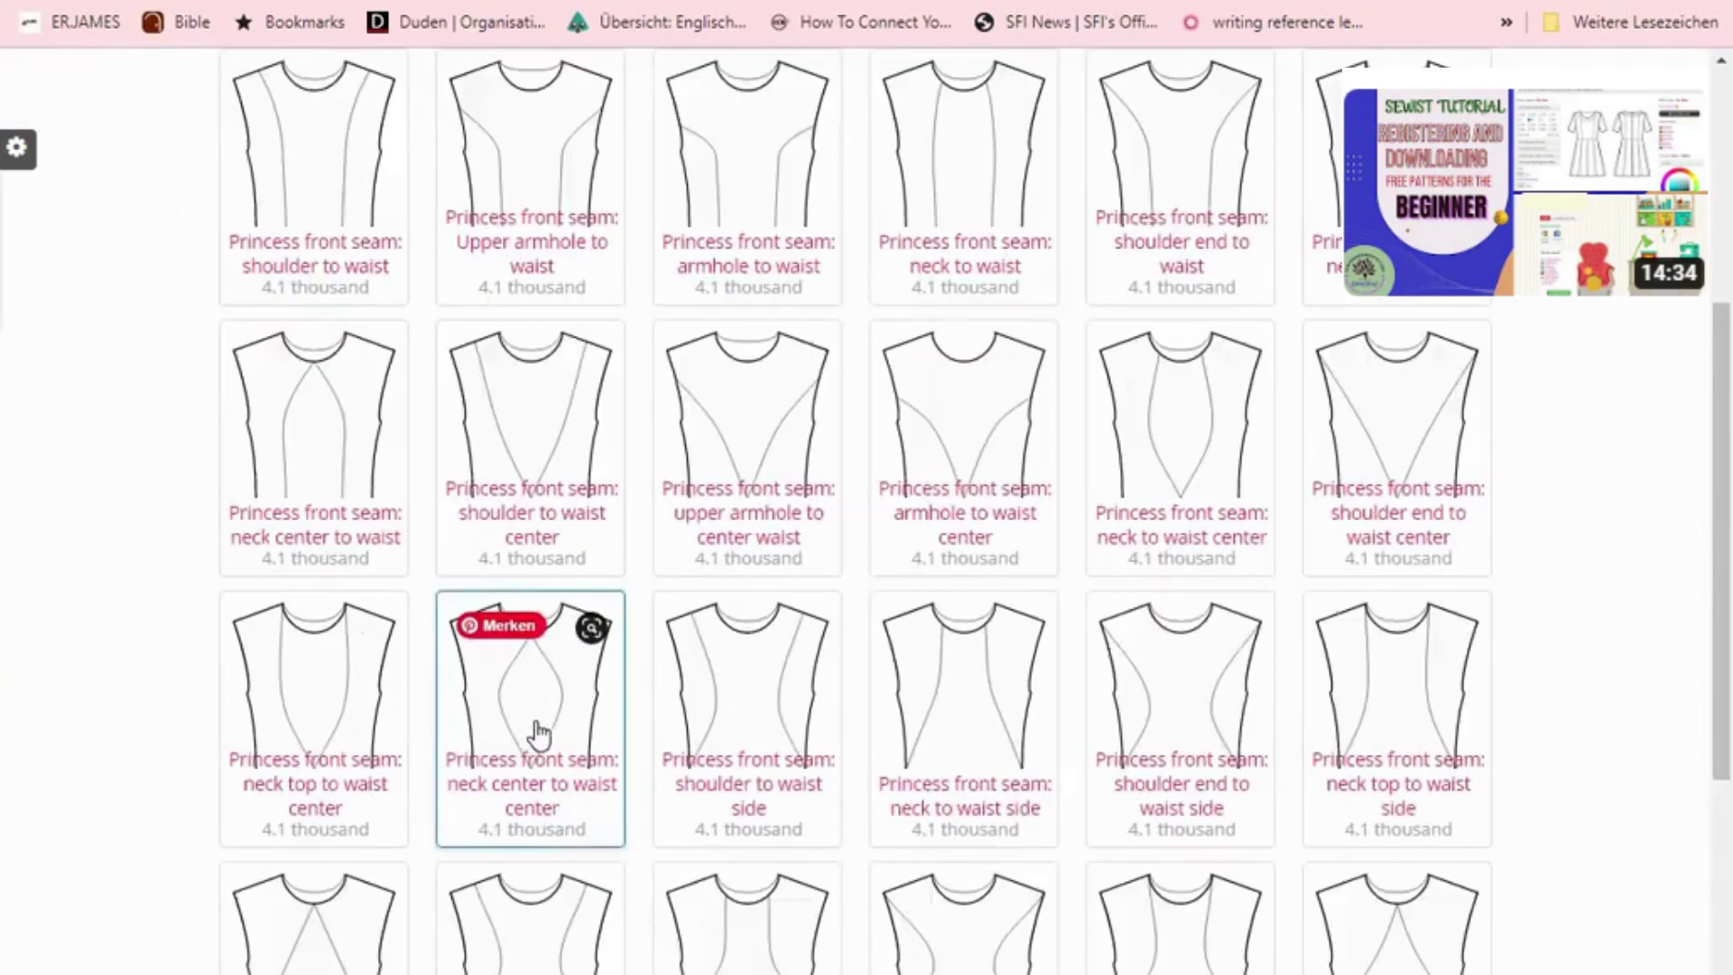
pyautogui.scroll(6, 1725, 614)
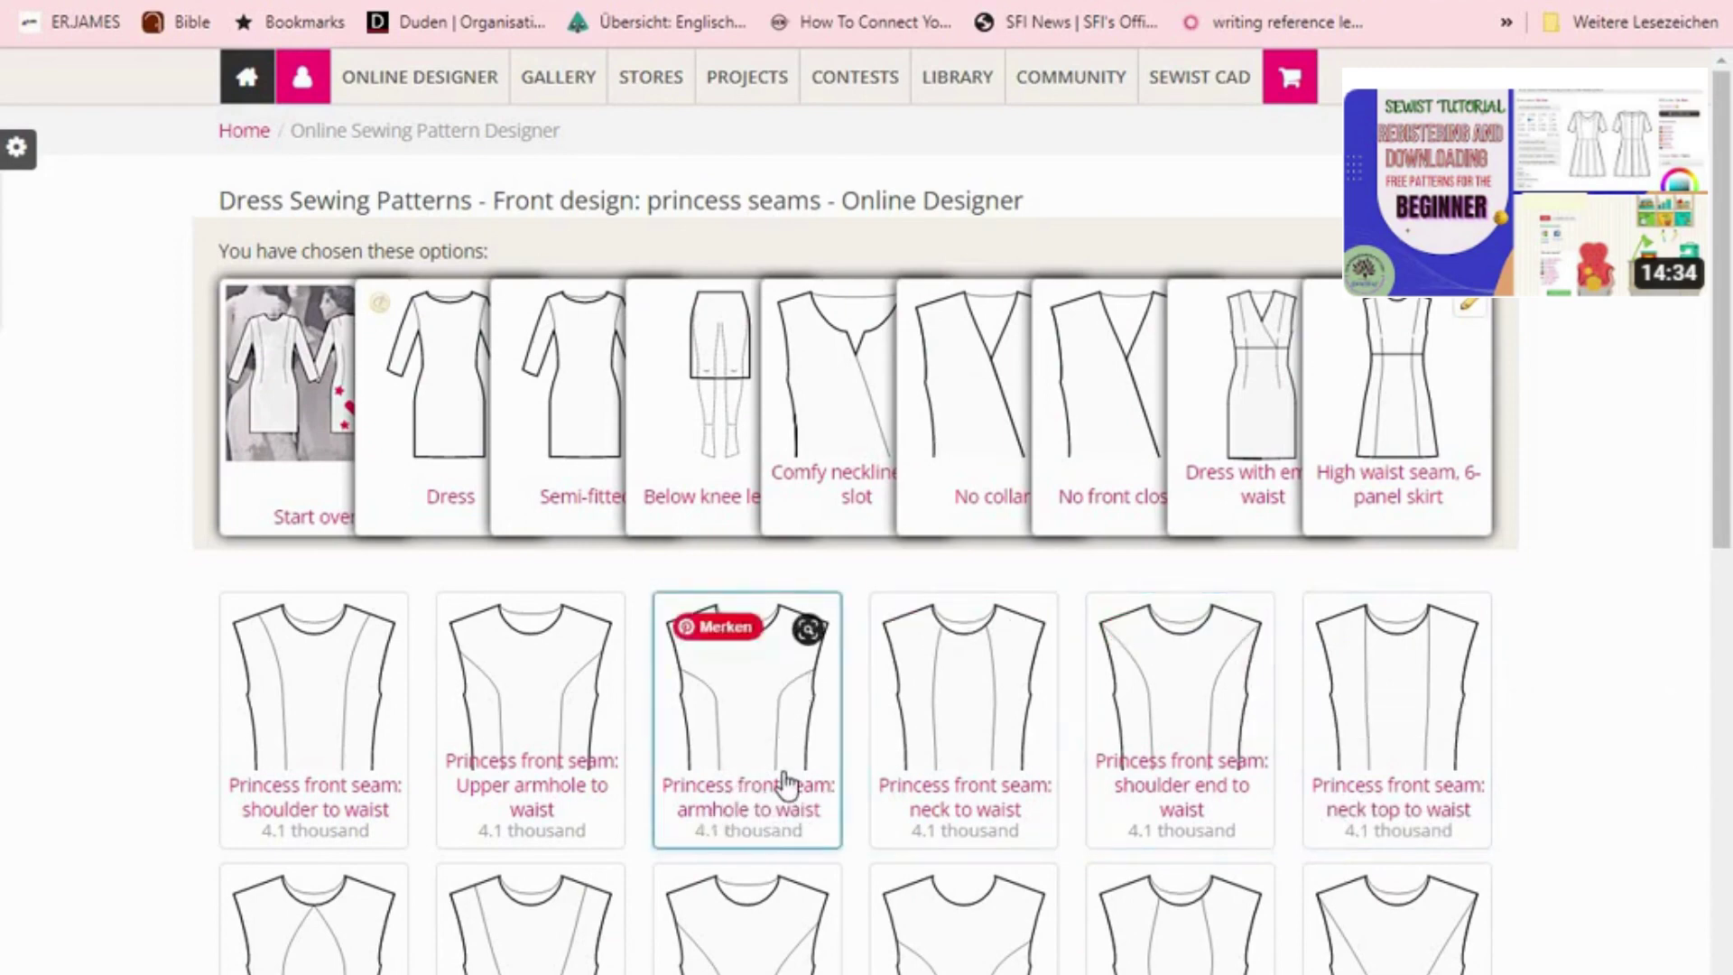
pyautogui.click(756, 774)
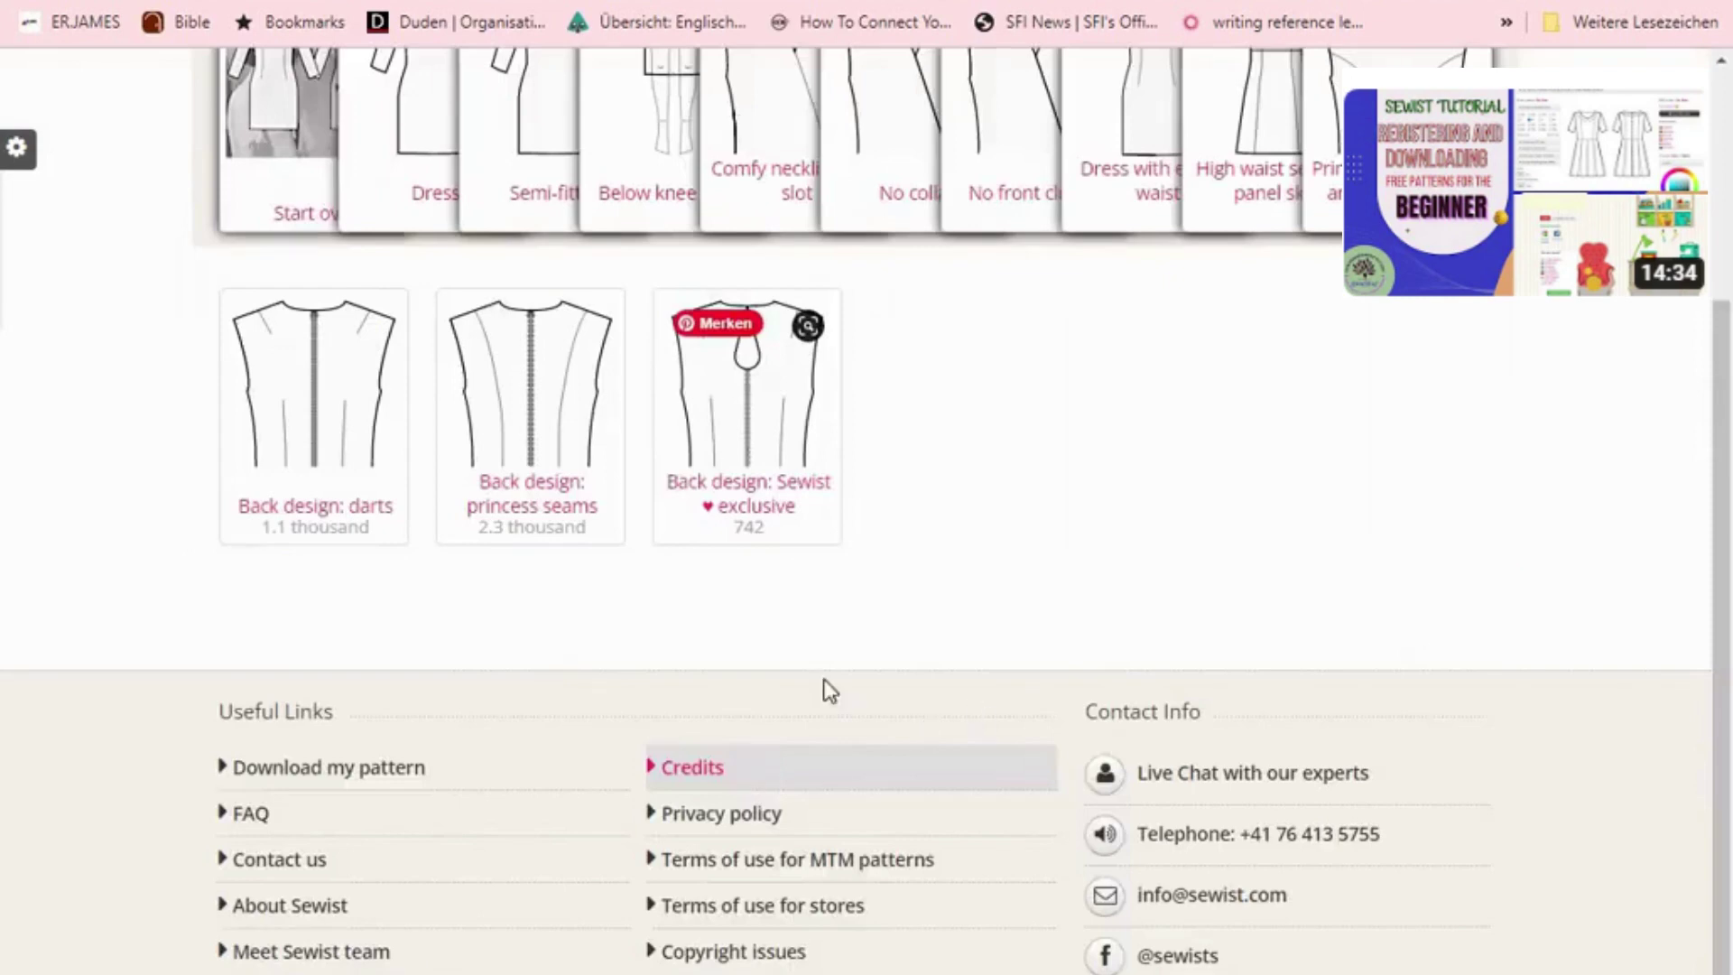
# - Choose princess seams for the back design, using the back upper armhole to waist variant
pyautogui.scroll(3, 1728, 598)
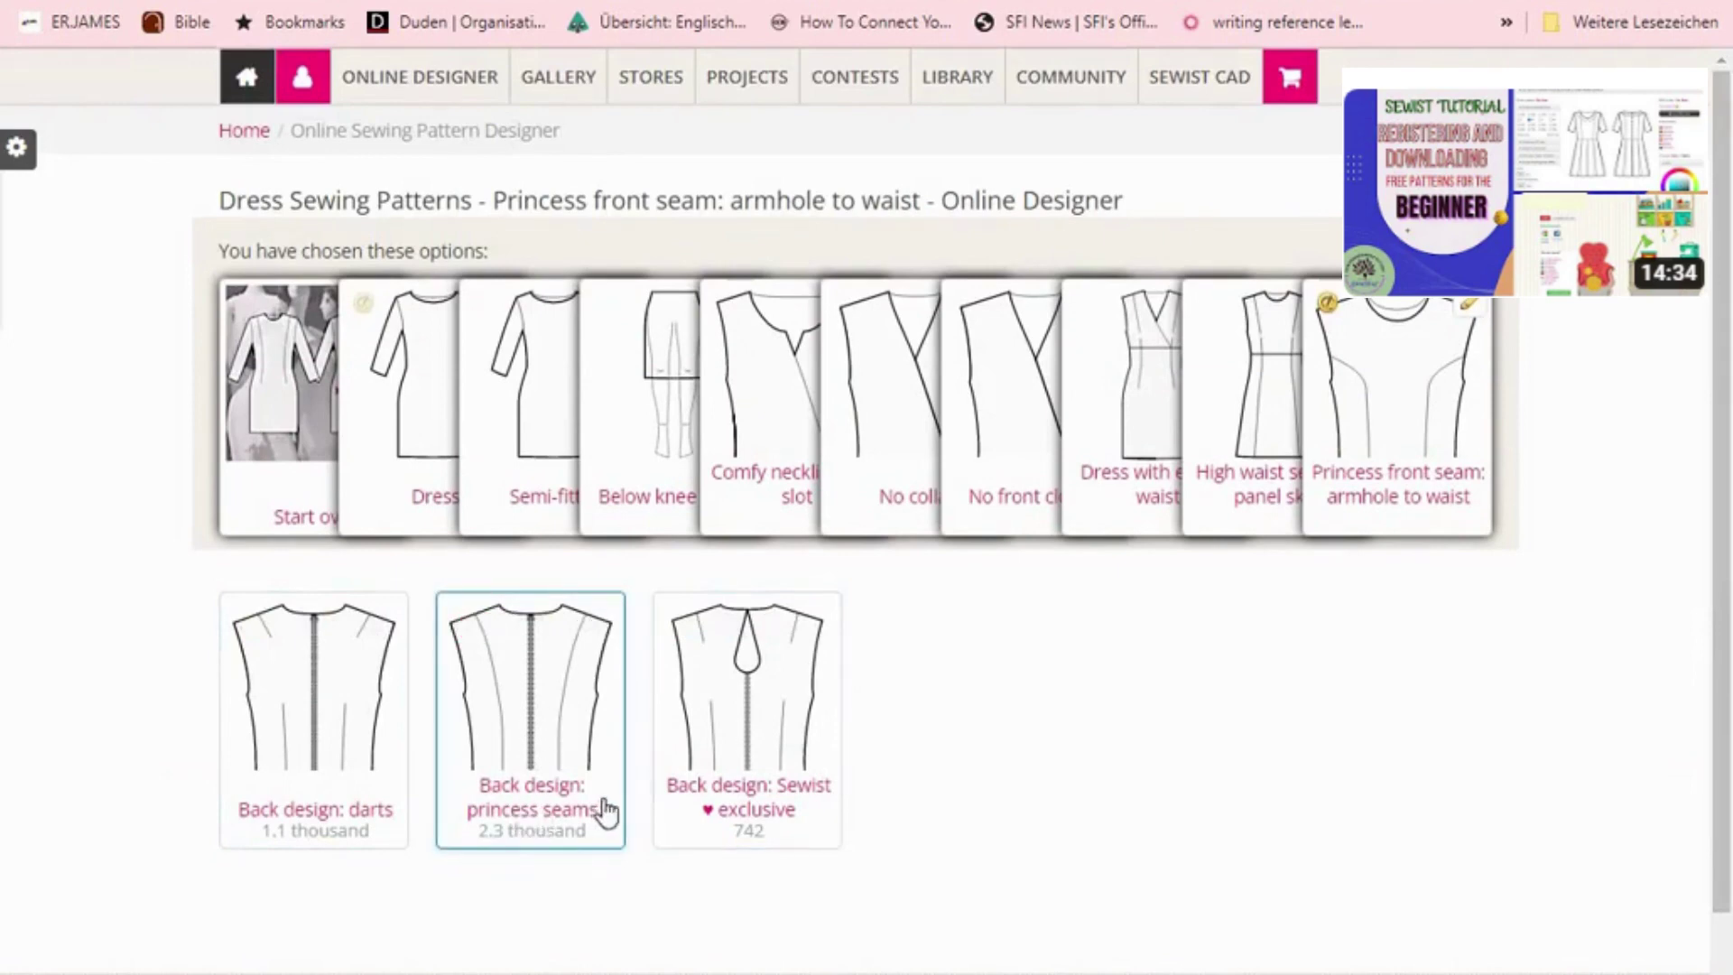
pyautogui.click(538, 736)
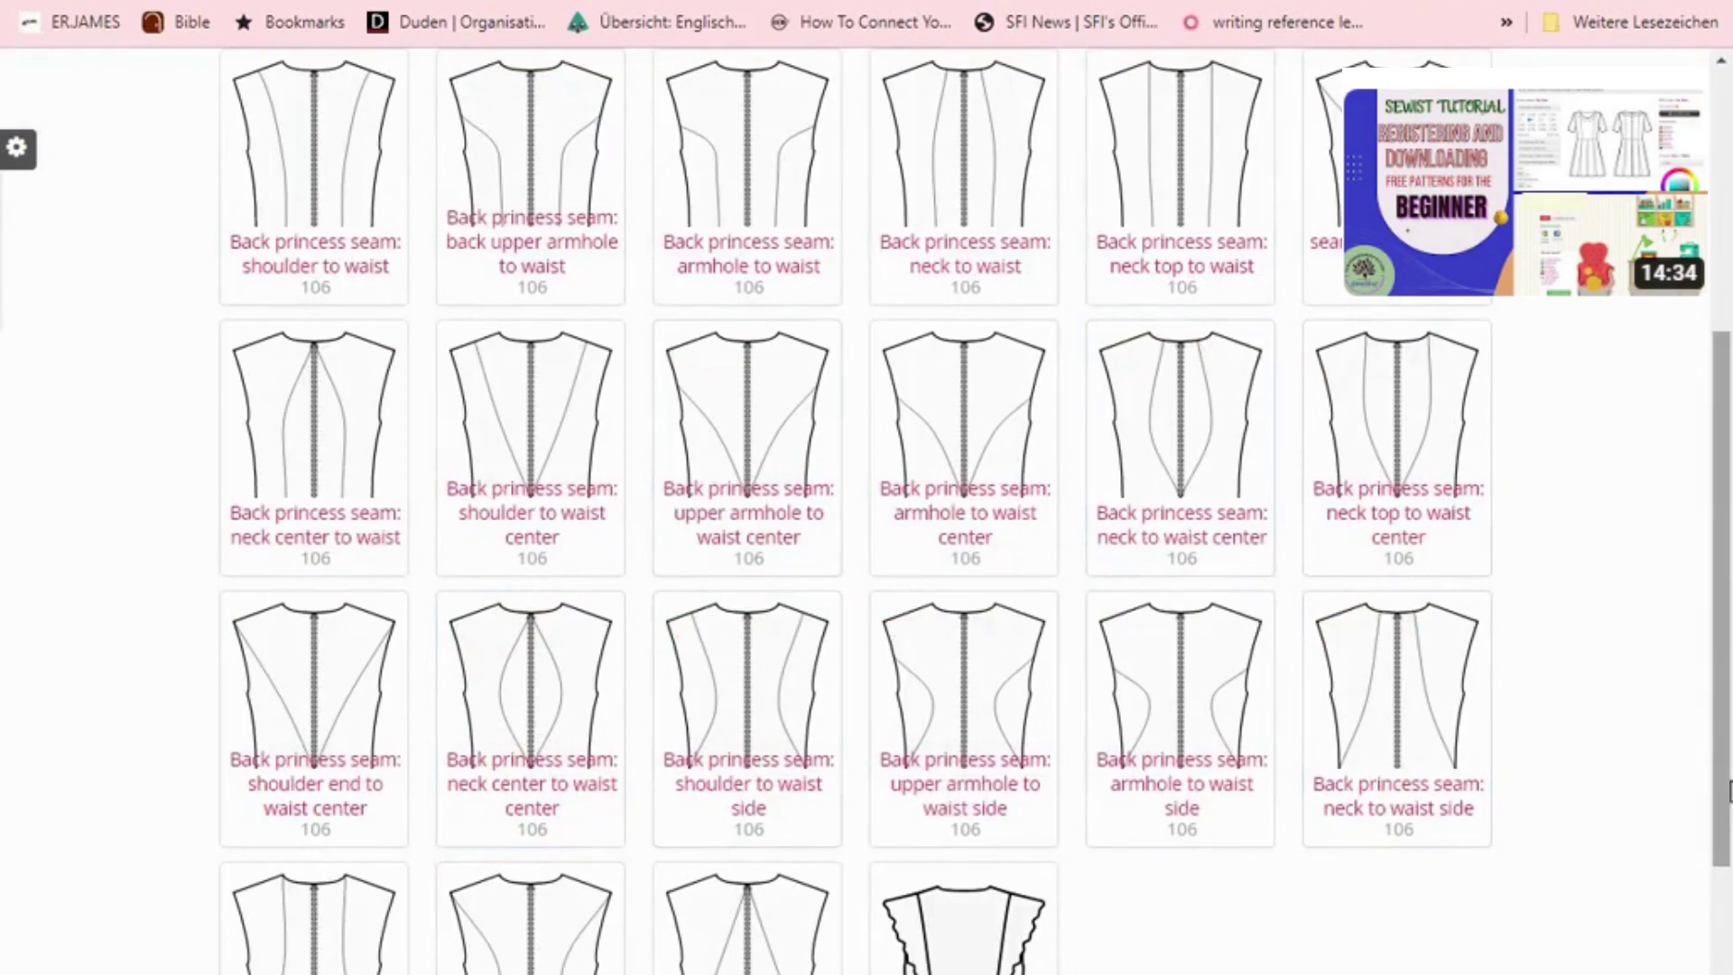
pyautogui.scroll(2, 1728, 791)
pyautogui.scroll(-4, 1728, 790)
pyautogui.scroll(8, 1728, 791)
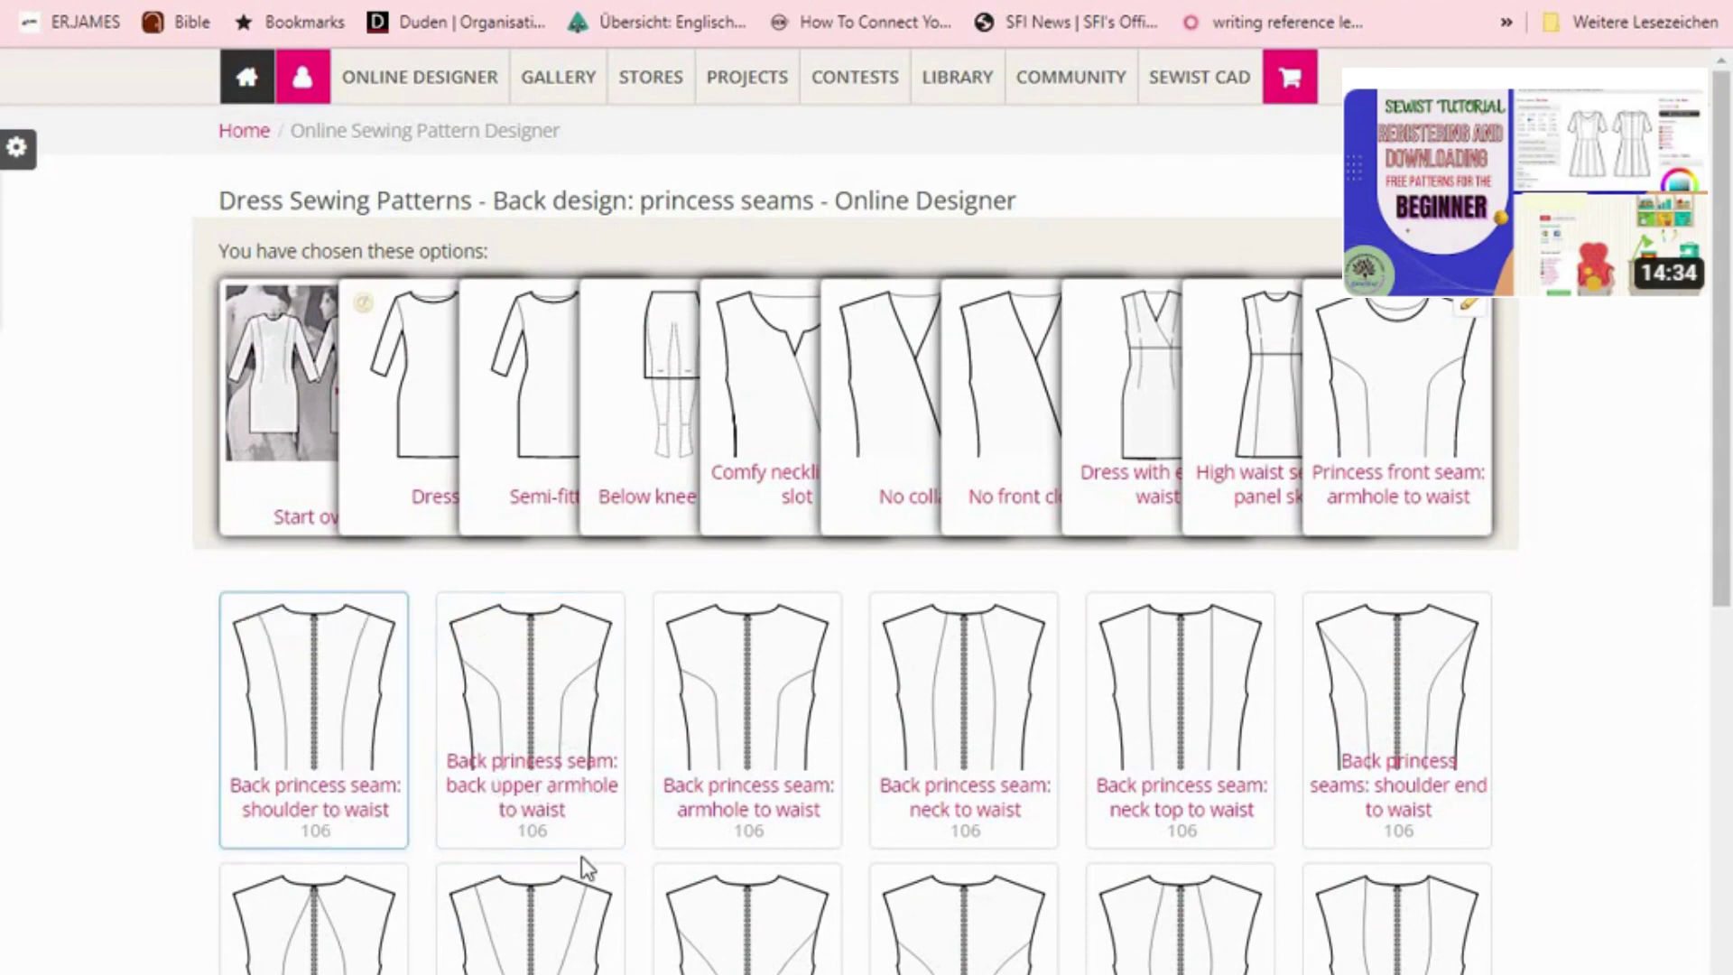
pyautogui.click(568, 742)
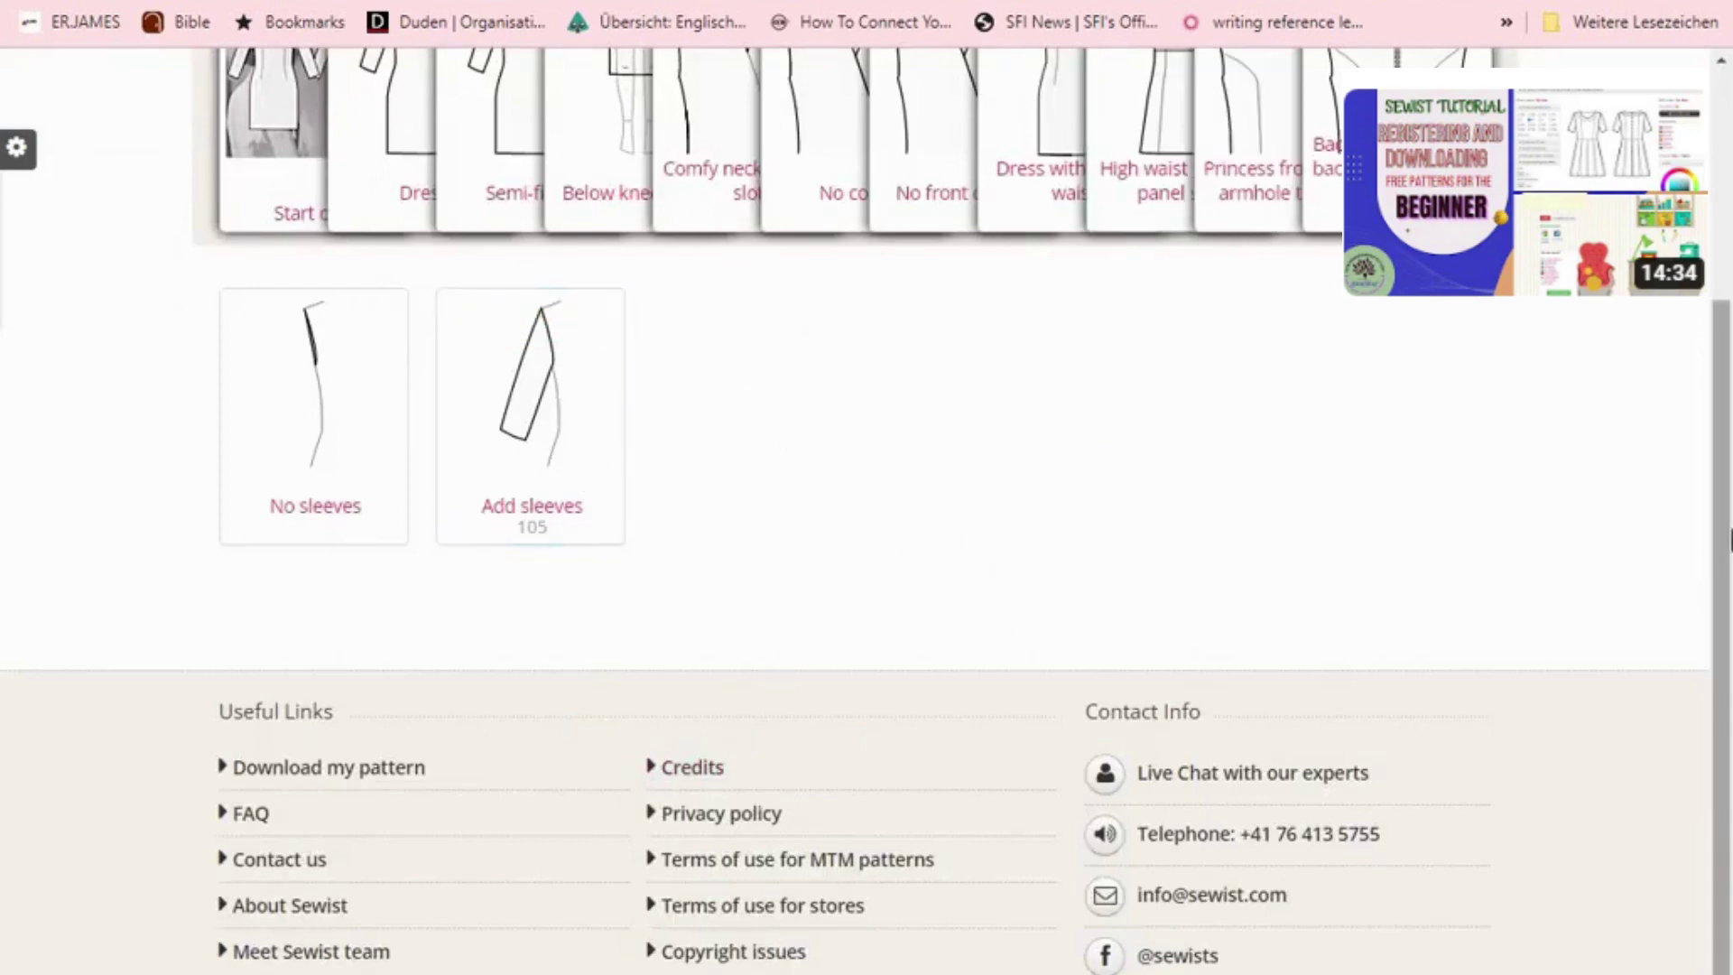
# - Choose to add sleeves to the dress and bring up the available sleeve styles
pyautogui.scroll(2, 1722, 379)
pyautogui.scroll(1, 1721, 379)
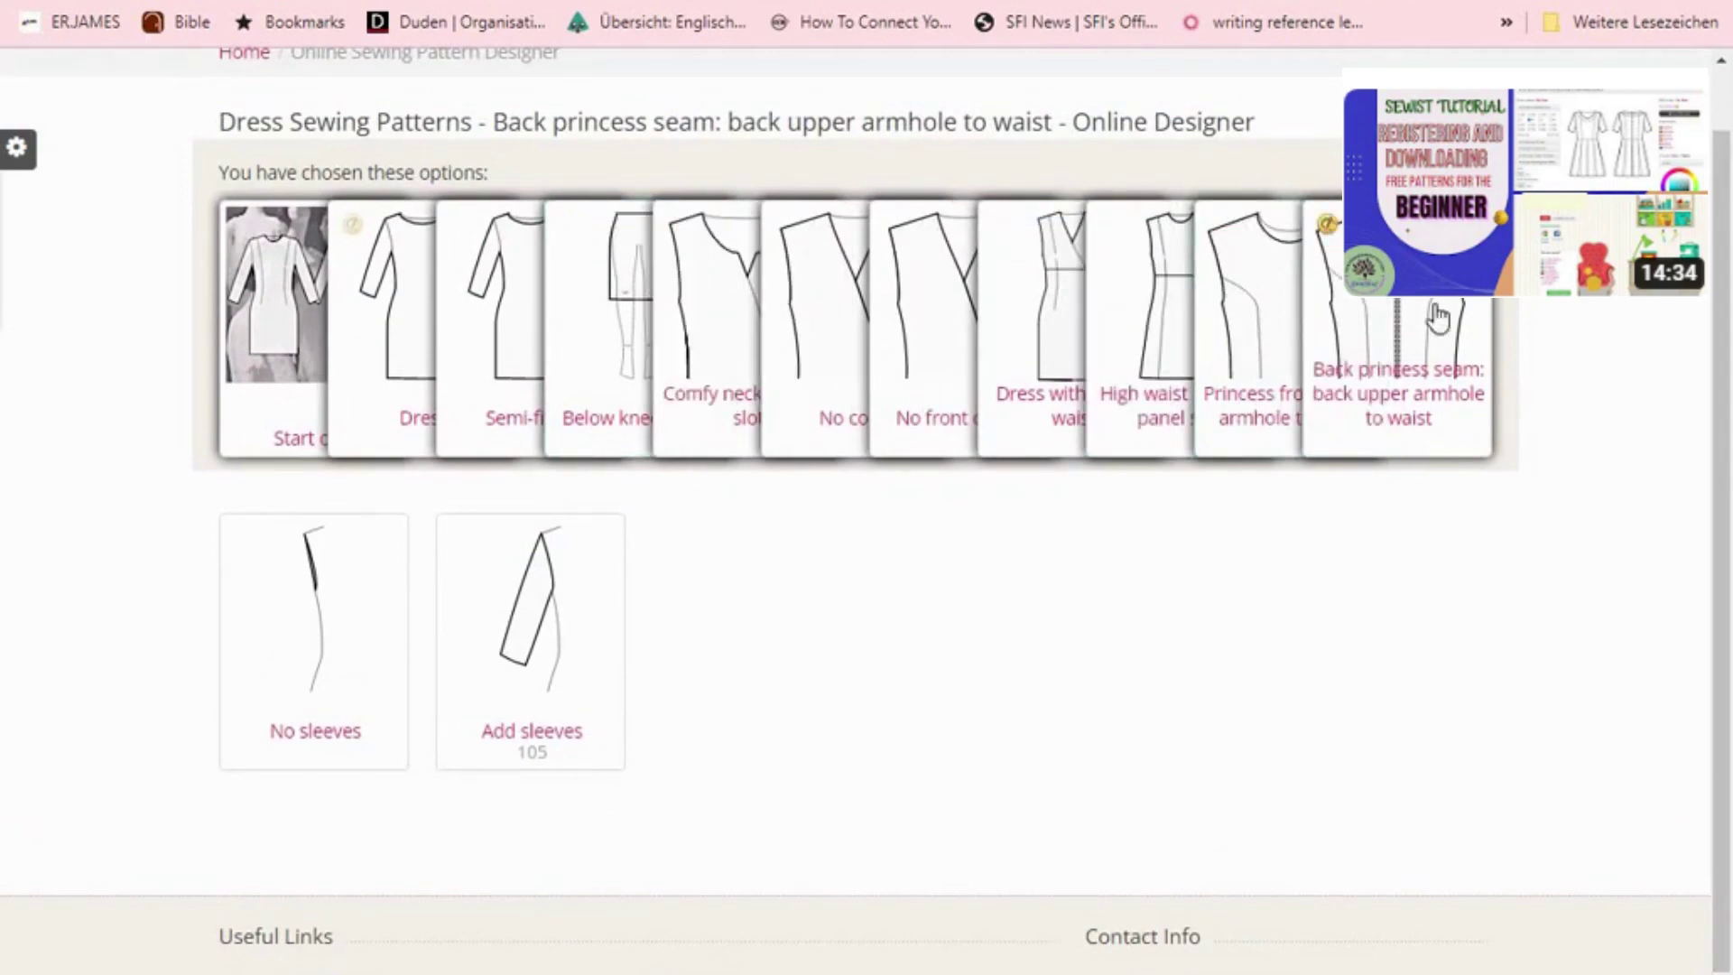
pyautogui.click(508, 661)
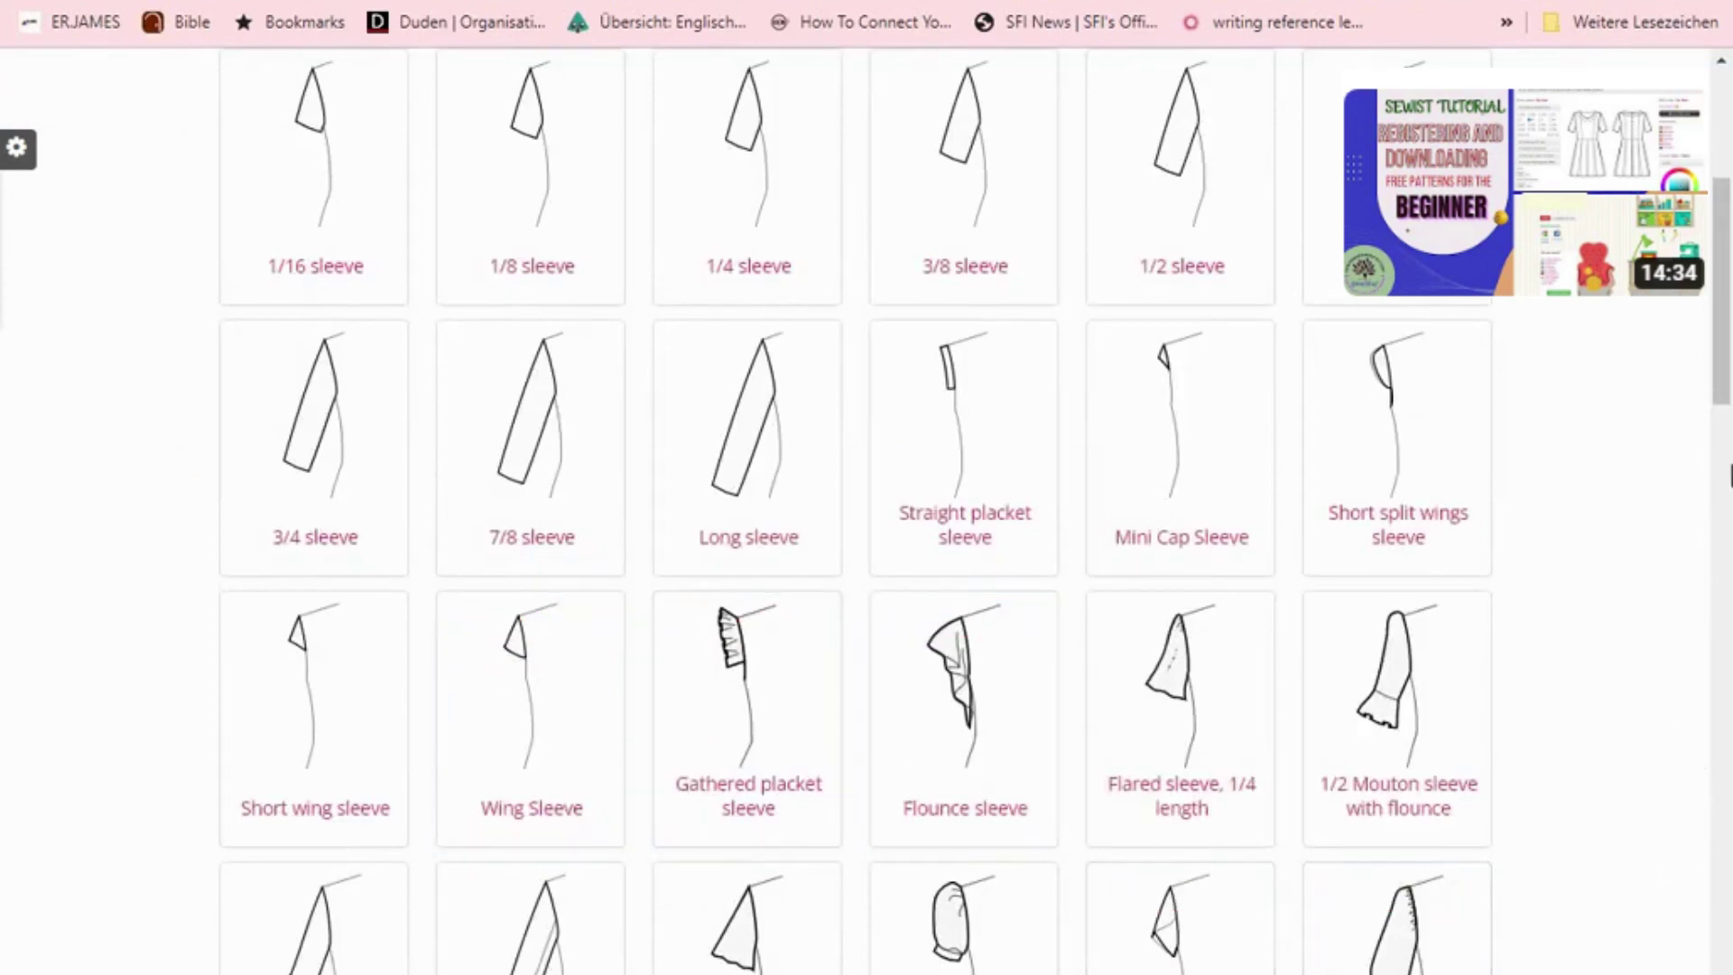
# - Give the dress the Sleeve 1/4 with high-low flounce
pyautogui.scroll(-8, 1727, 365)
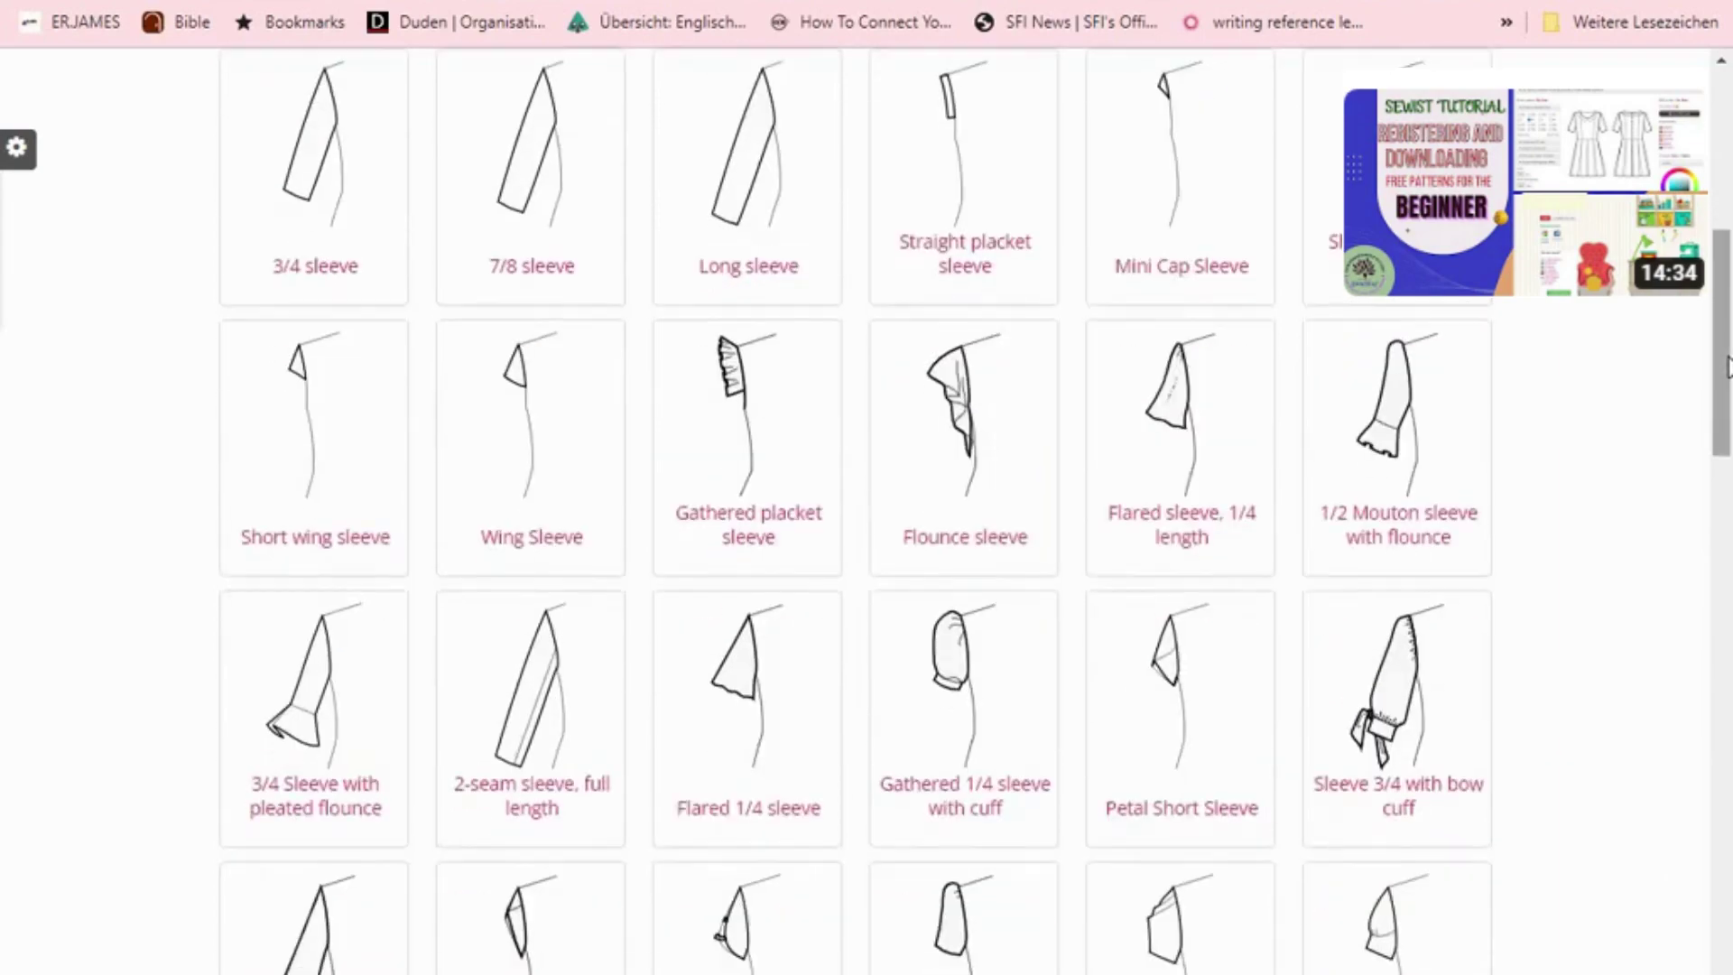
pyautogui.scroll(-12, 1727, 365)
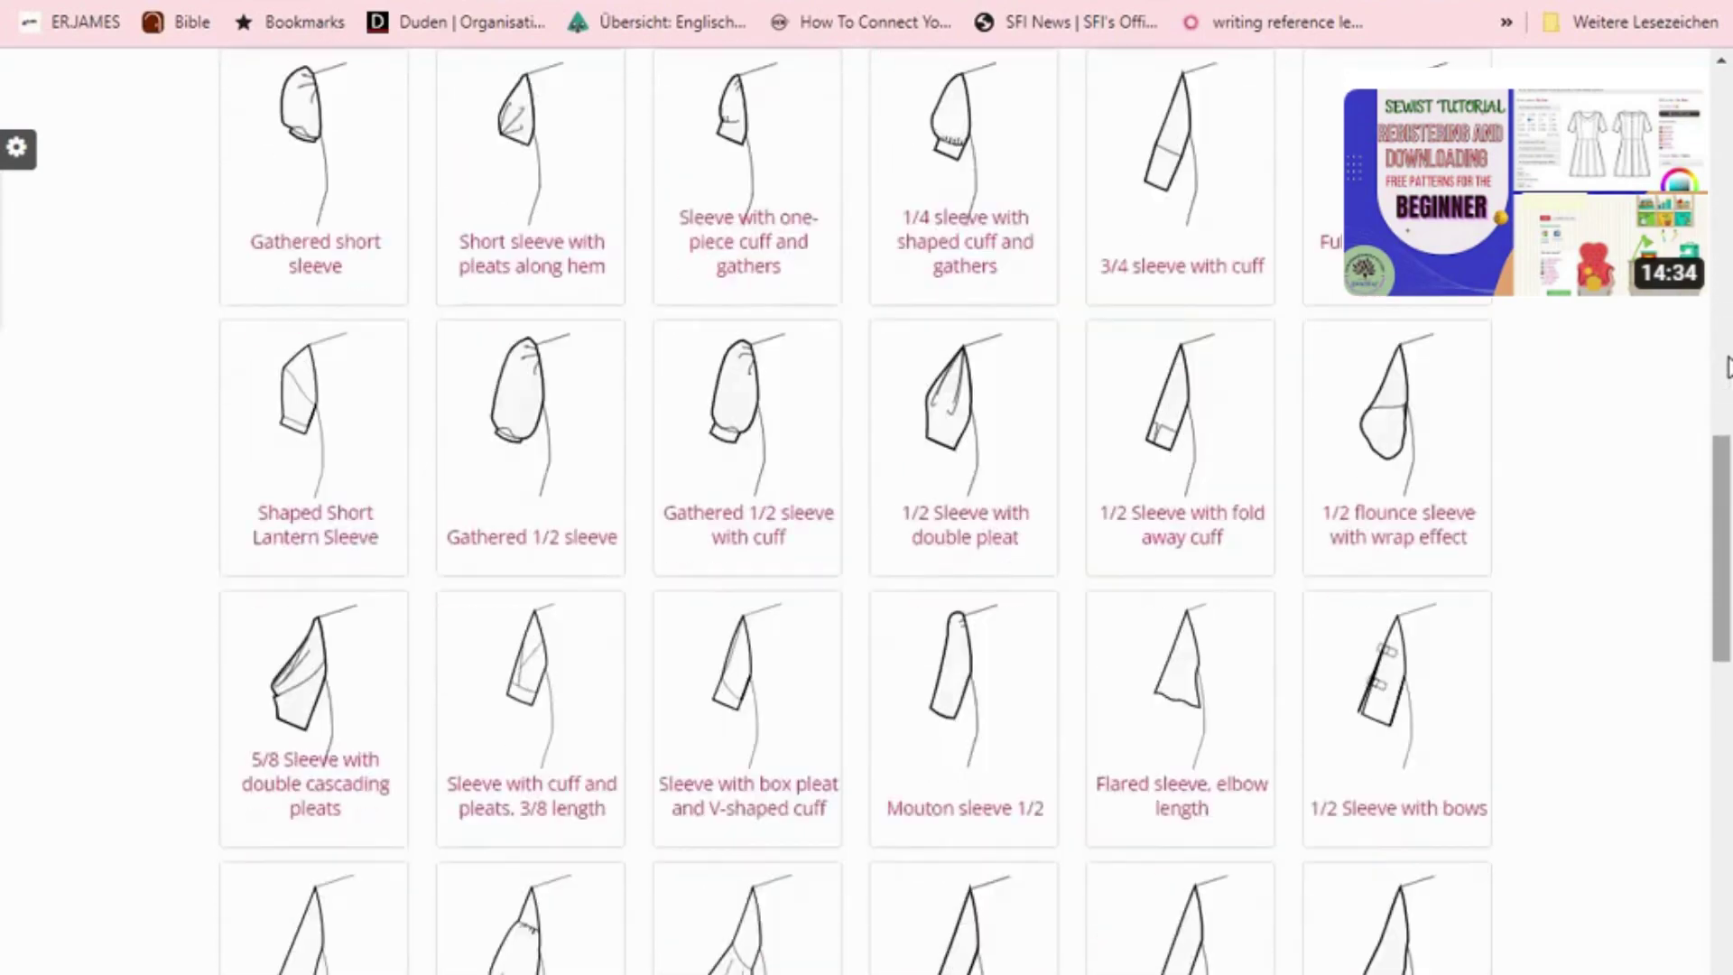
pyautogui.scroll(-5, 1727, 366)
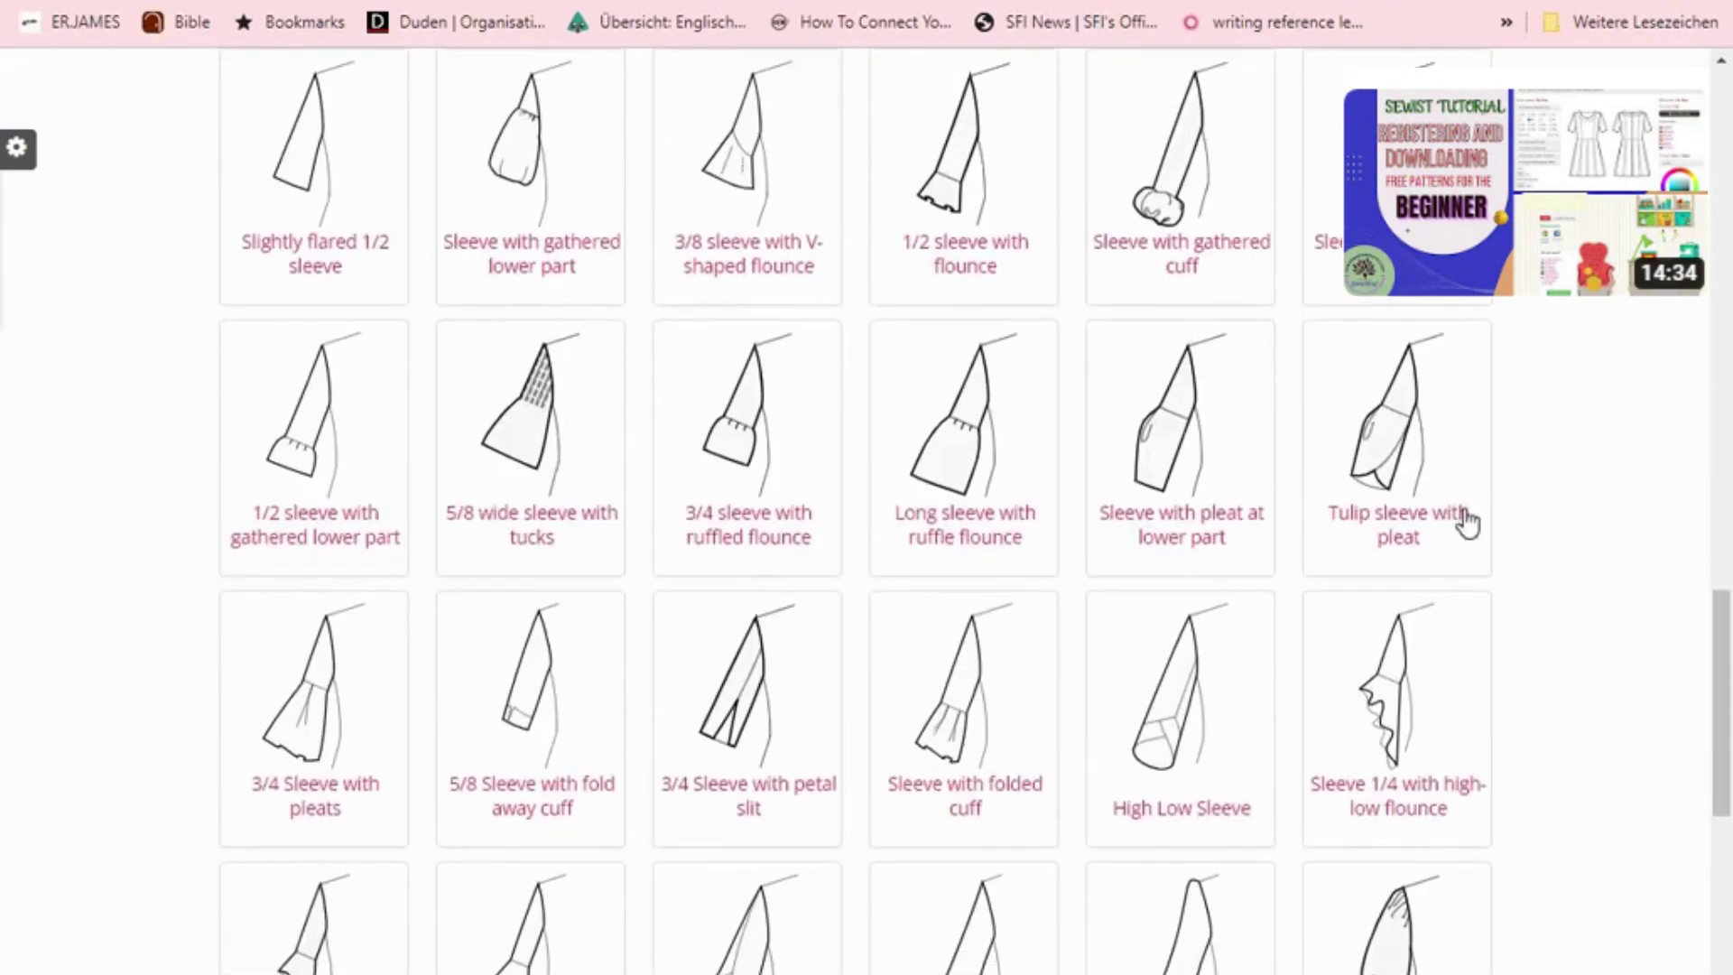
pyautogui.click(1408, 722)
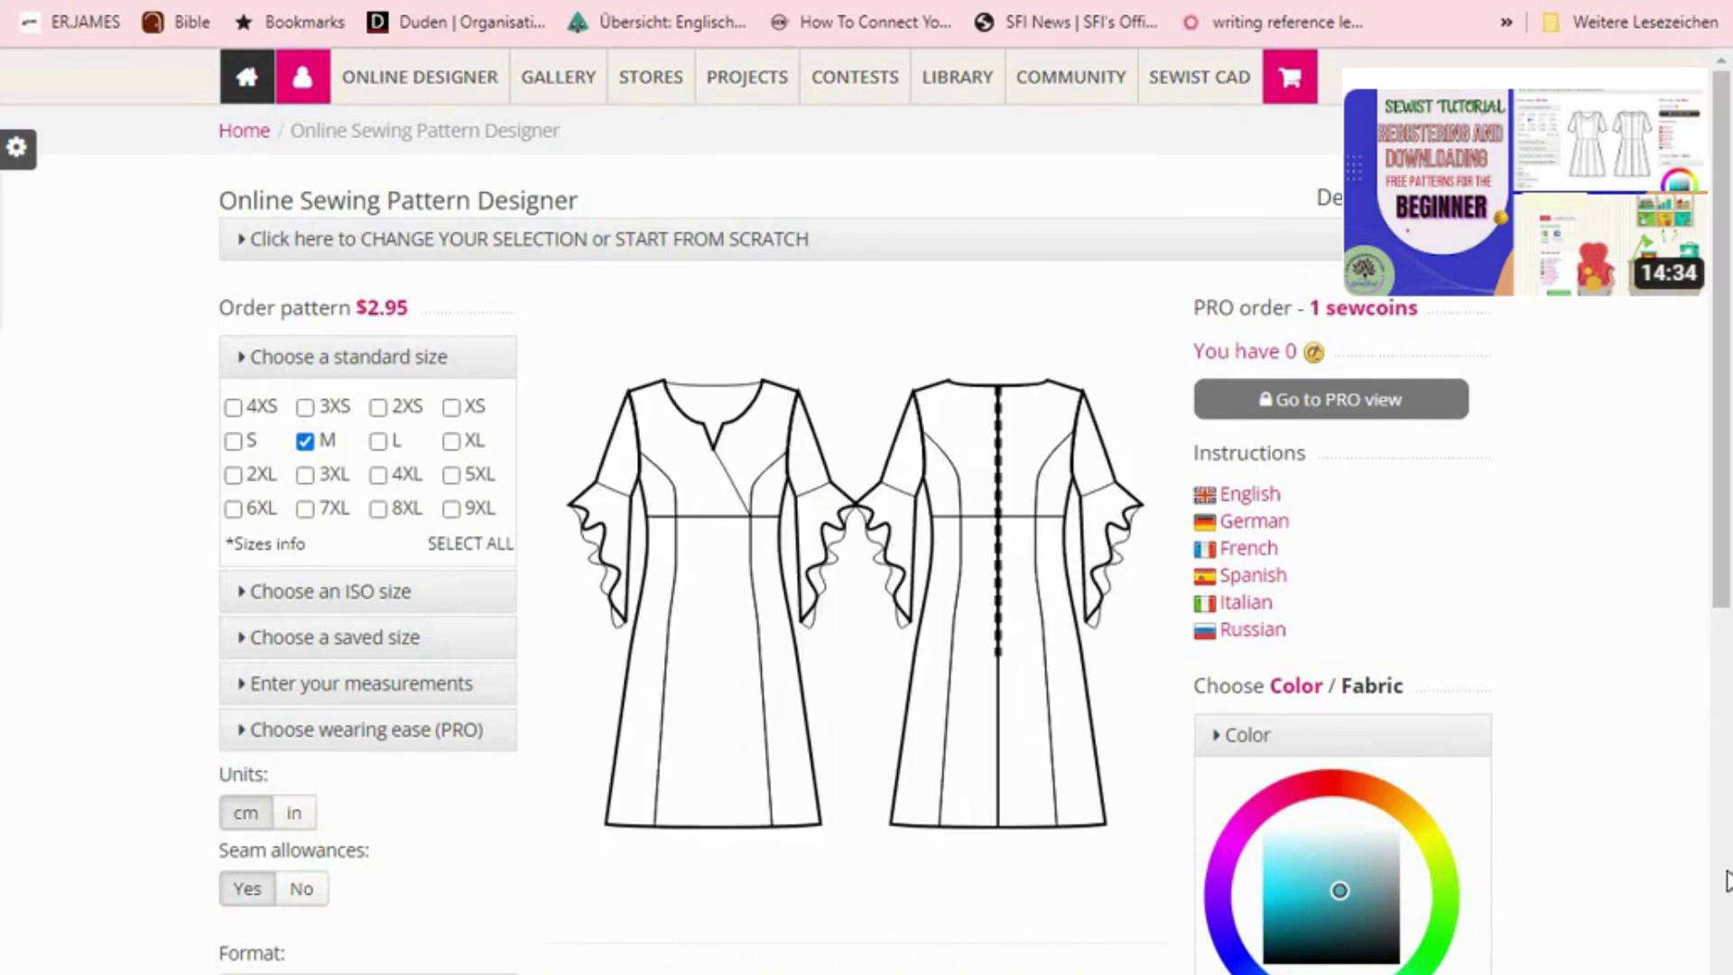
# - Check the saved sizes section and look over the pattern's format, purchase and save options and its design description
pyautogui.click(374, 650)
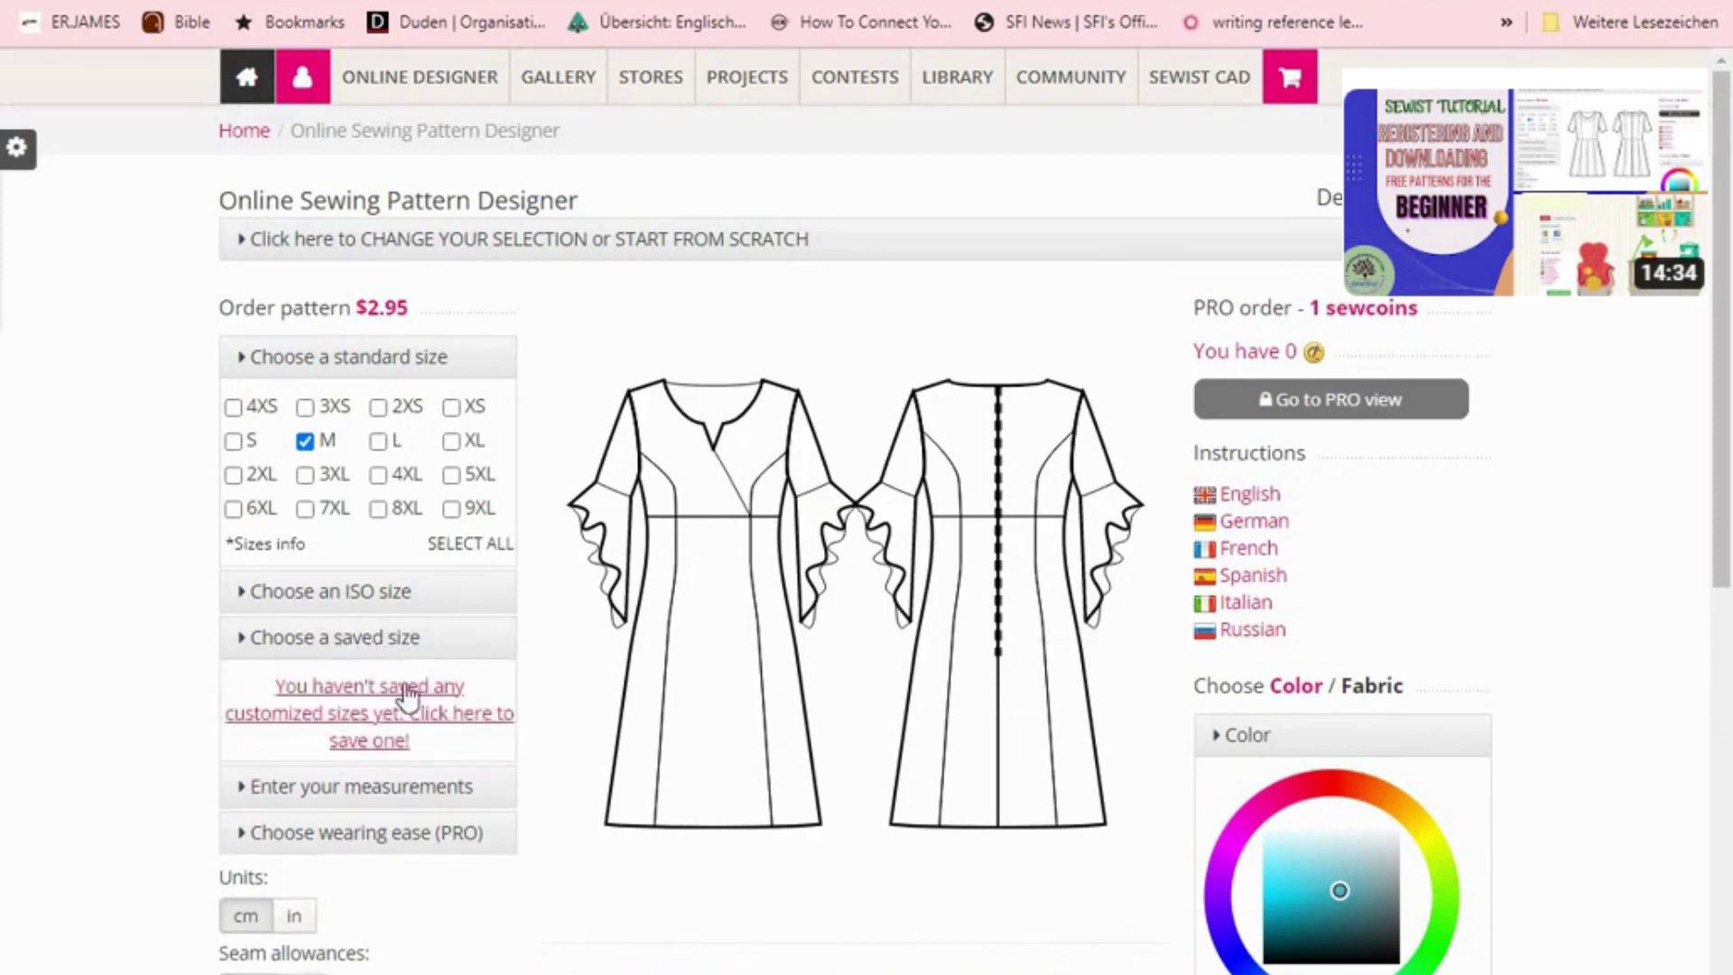
pyautogui.click(376, 642)
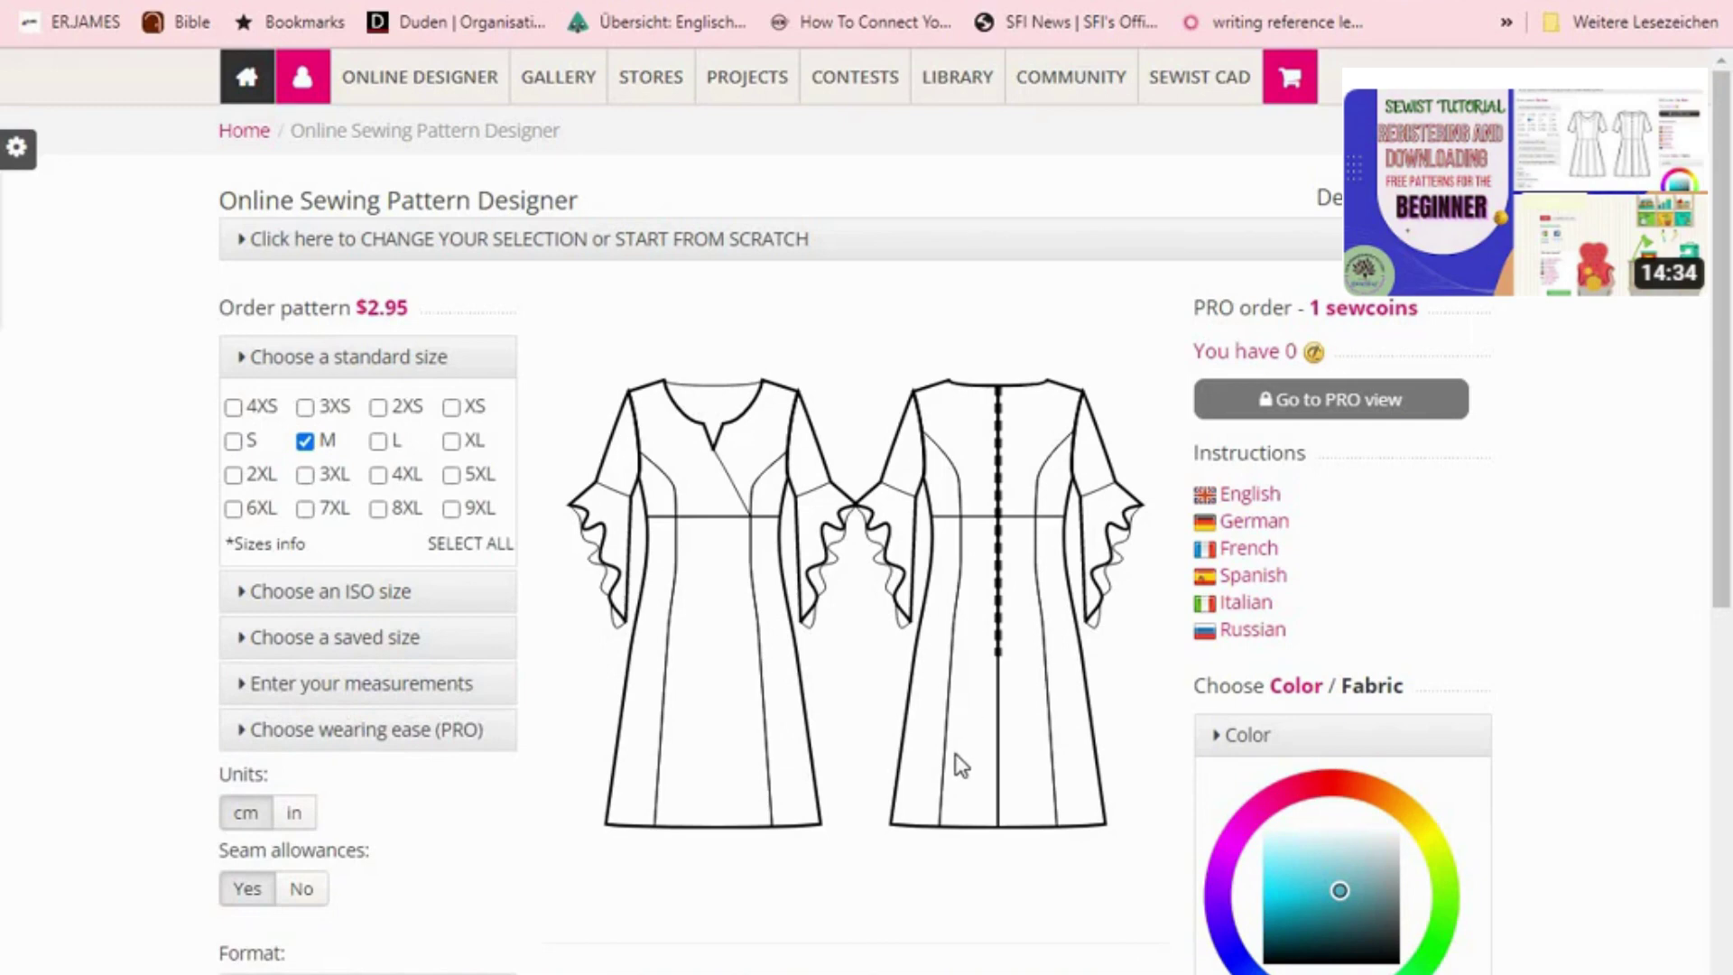
pyautogui.scroll(-4, 1671, 690)
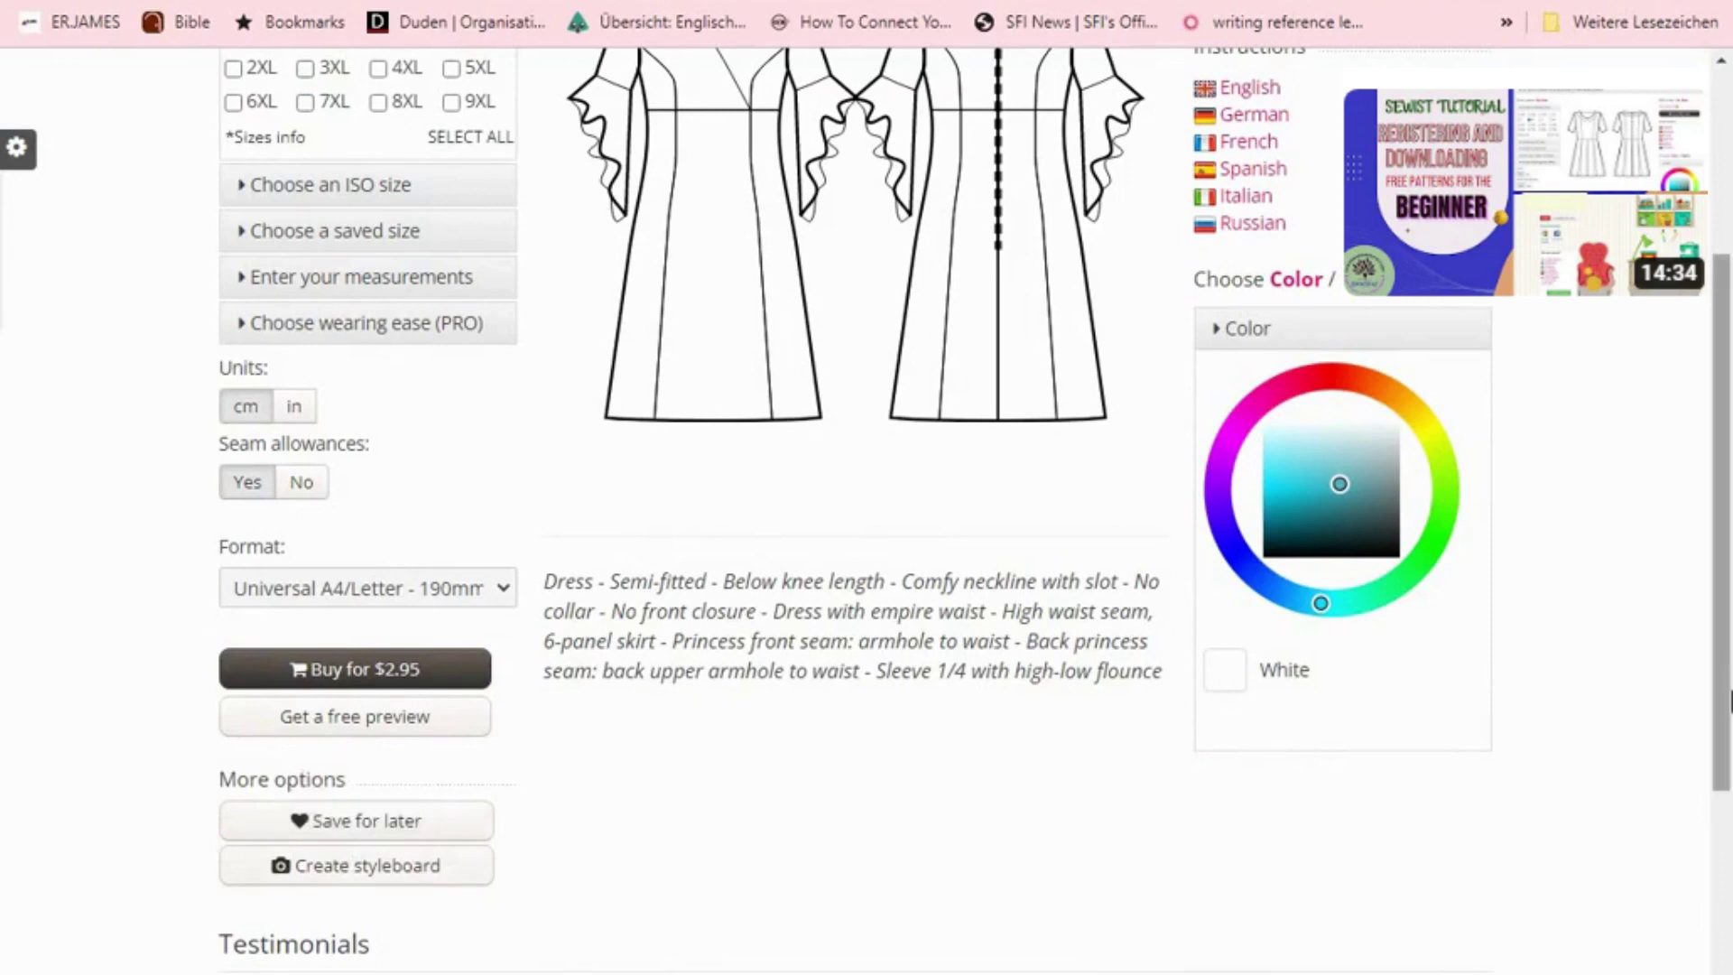
pyautogui.scroll(5, 1730, 704)
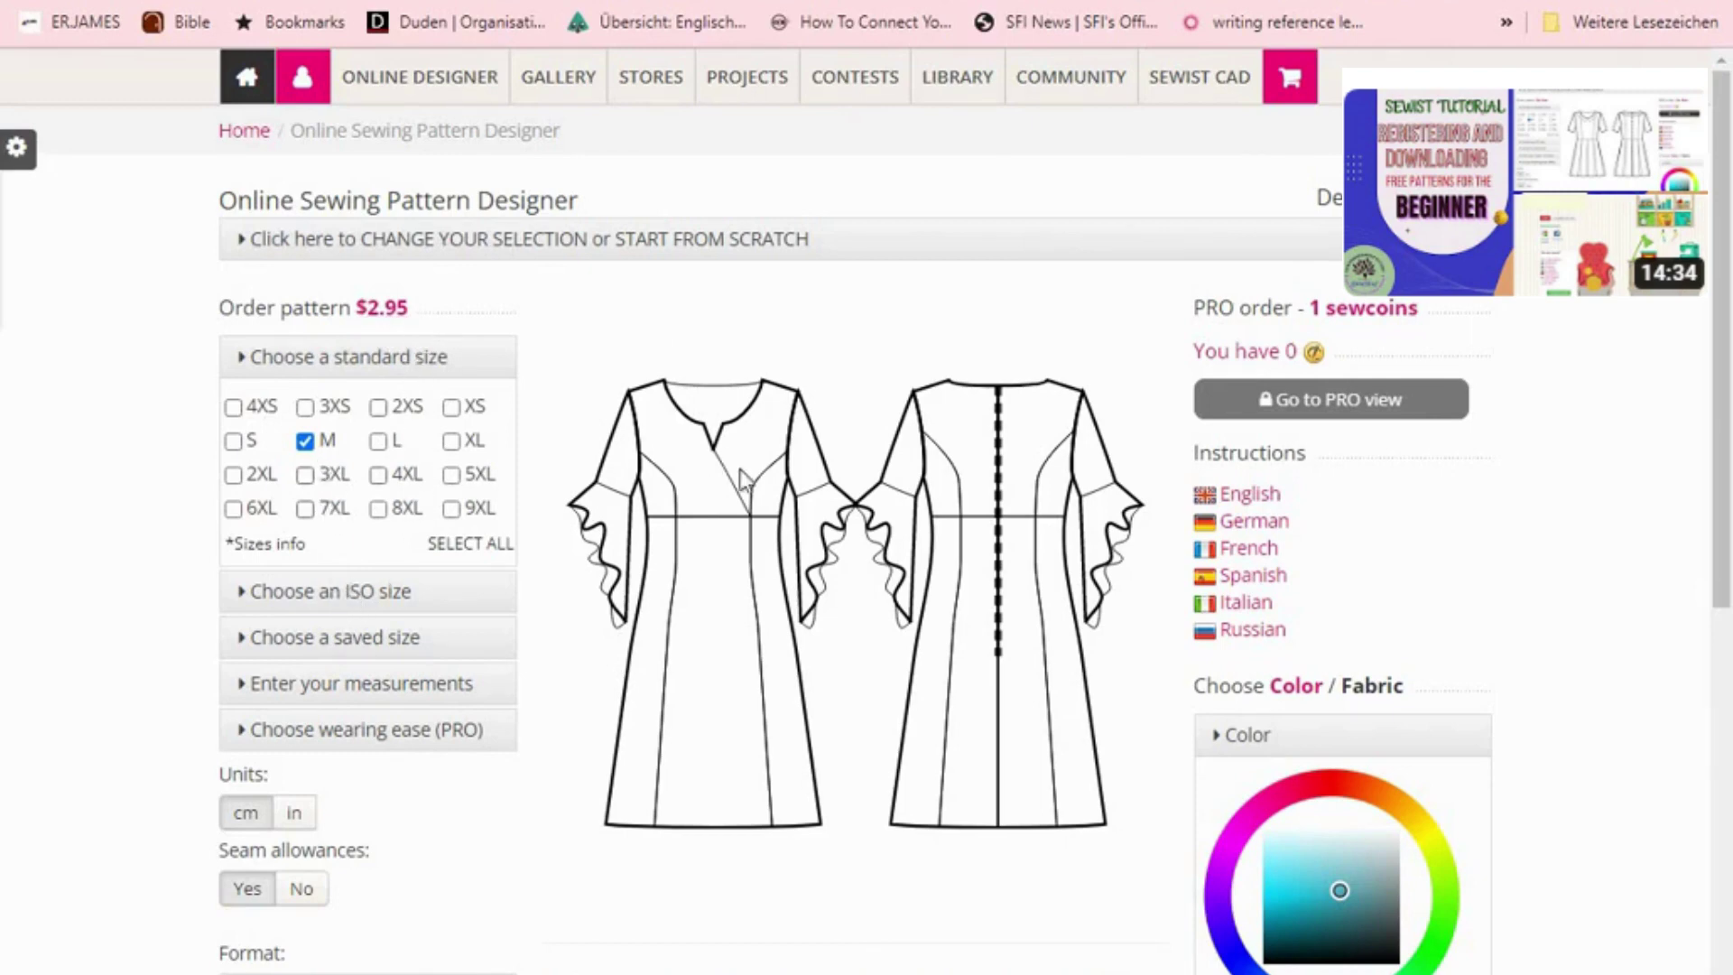
# - Add standard size L to the pattern order alongside M, and remove it again
pyautogui.click(378, 442)
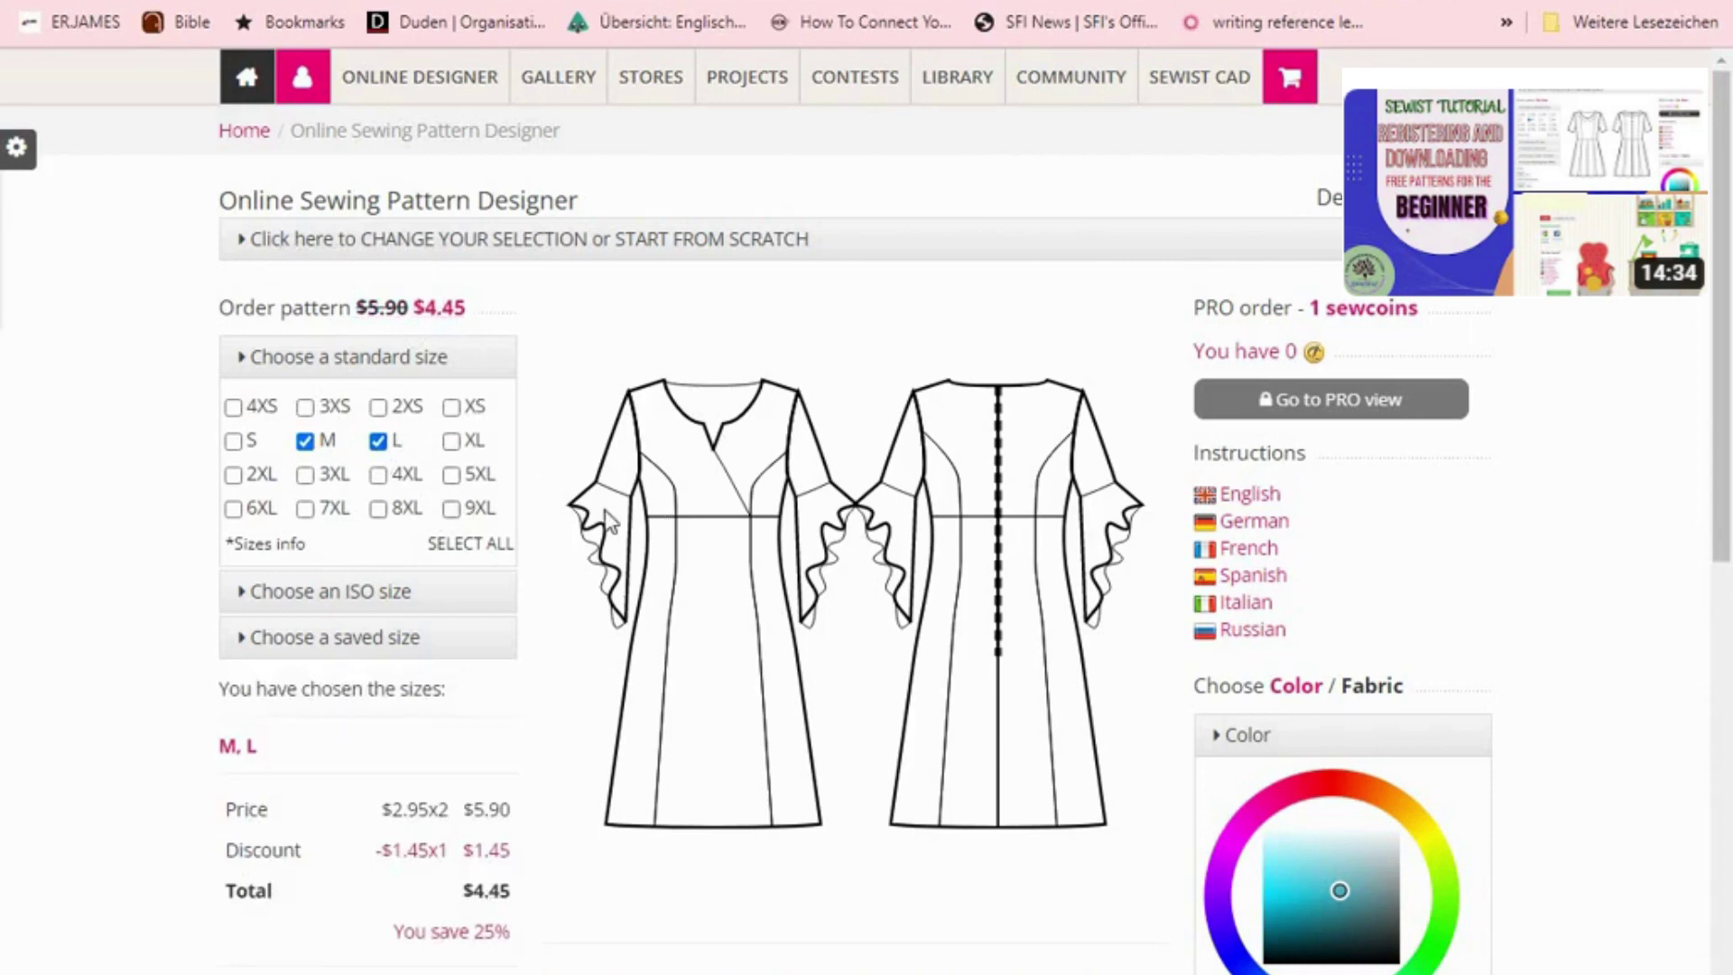
pyautogui.click(378, 442)
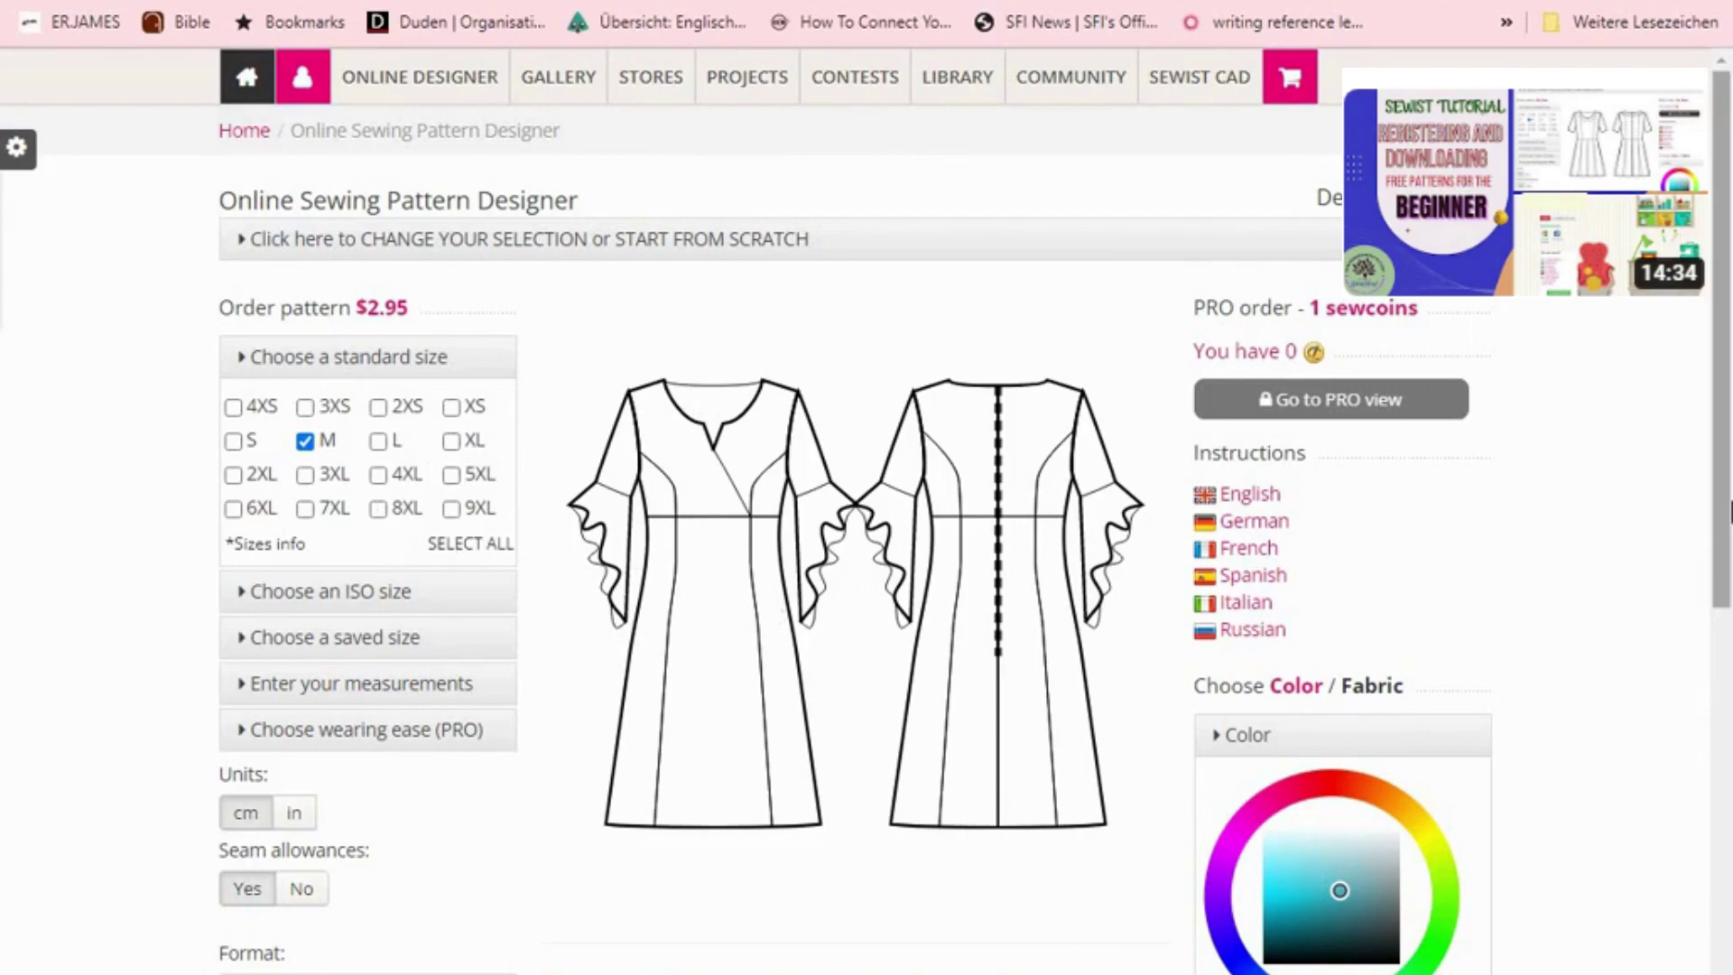
# - Read through the testimonials and pattern download terms, and review the dress drawing, size options and design description
pyautogui.scroll(-12, 1728, 512)
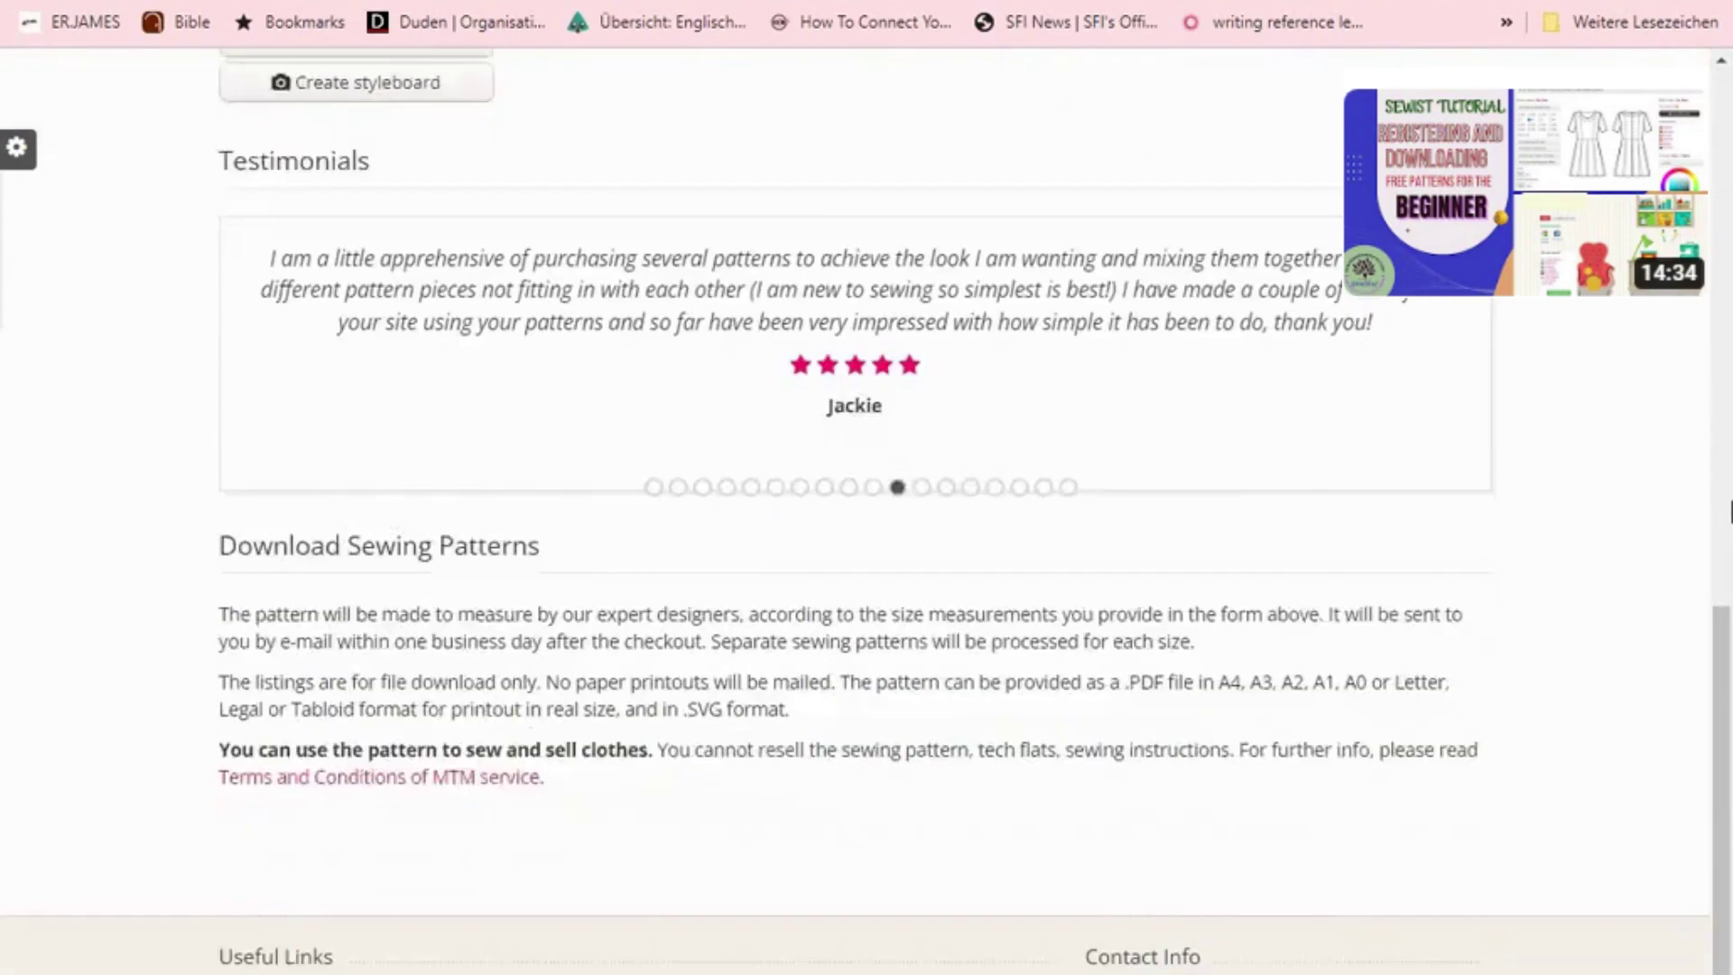
pyautogui.scroll(-2, 1728, 512)
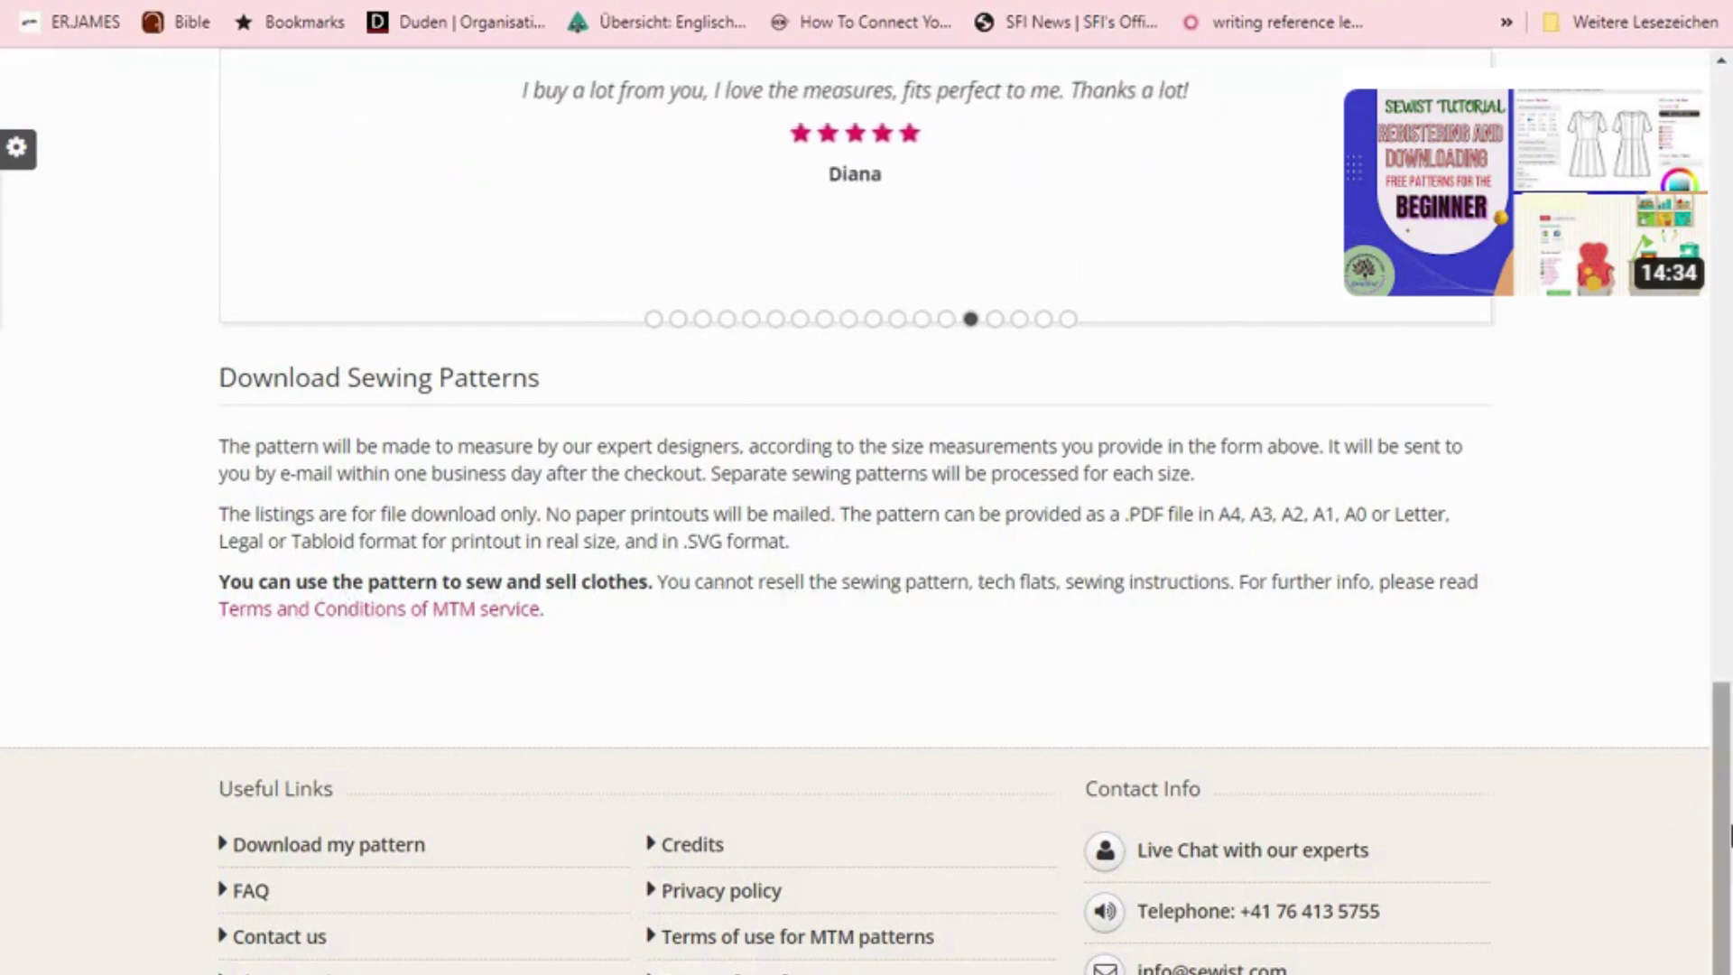
pyautogui.scroll(7, 1728, 834)
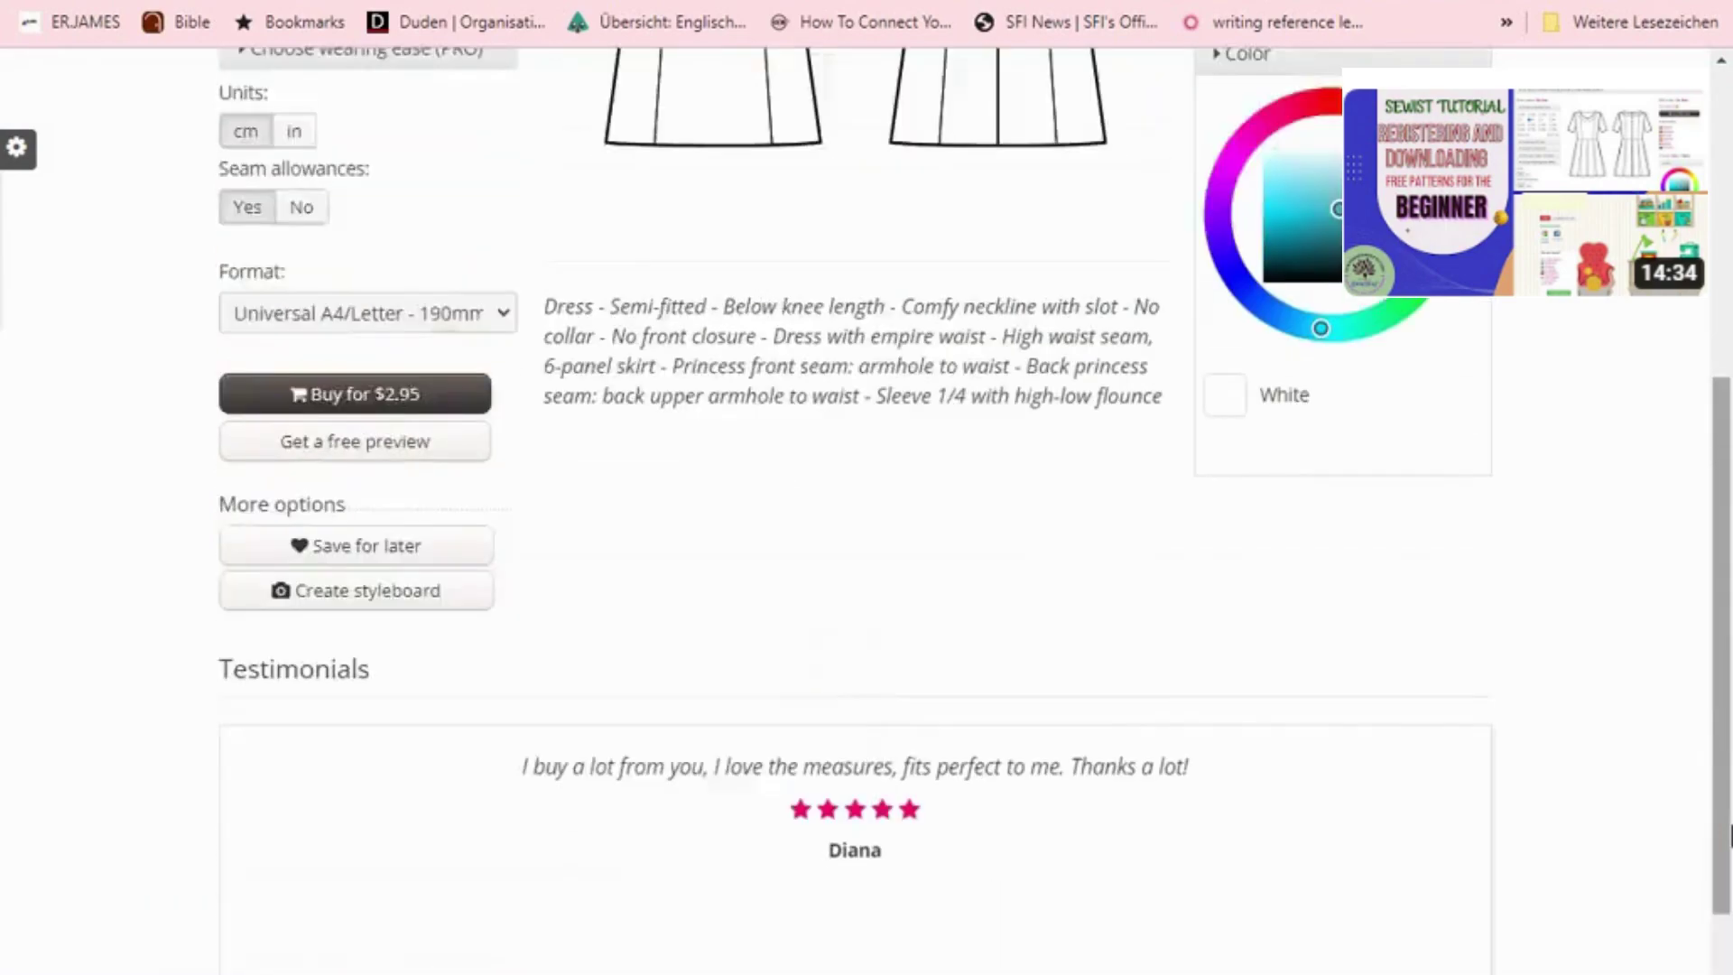
pyautogui.scroll(6, 1729, 834)
pyautogui.scroll(2, 1728, 837)
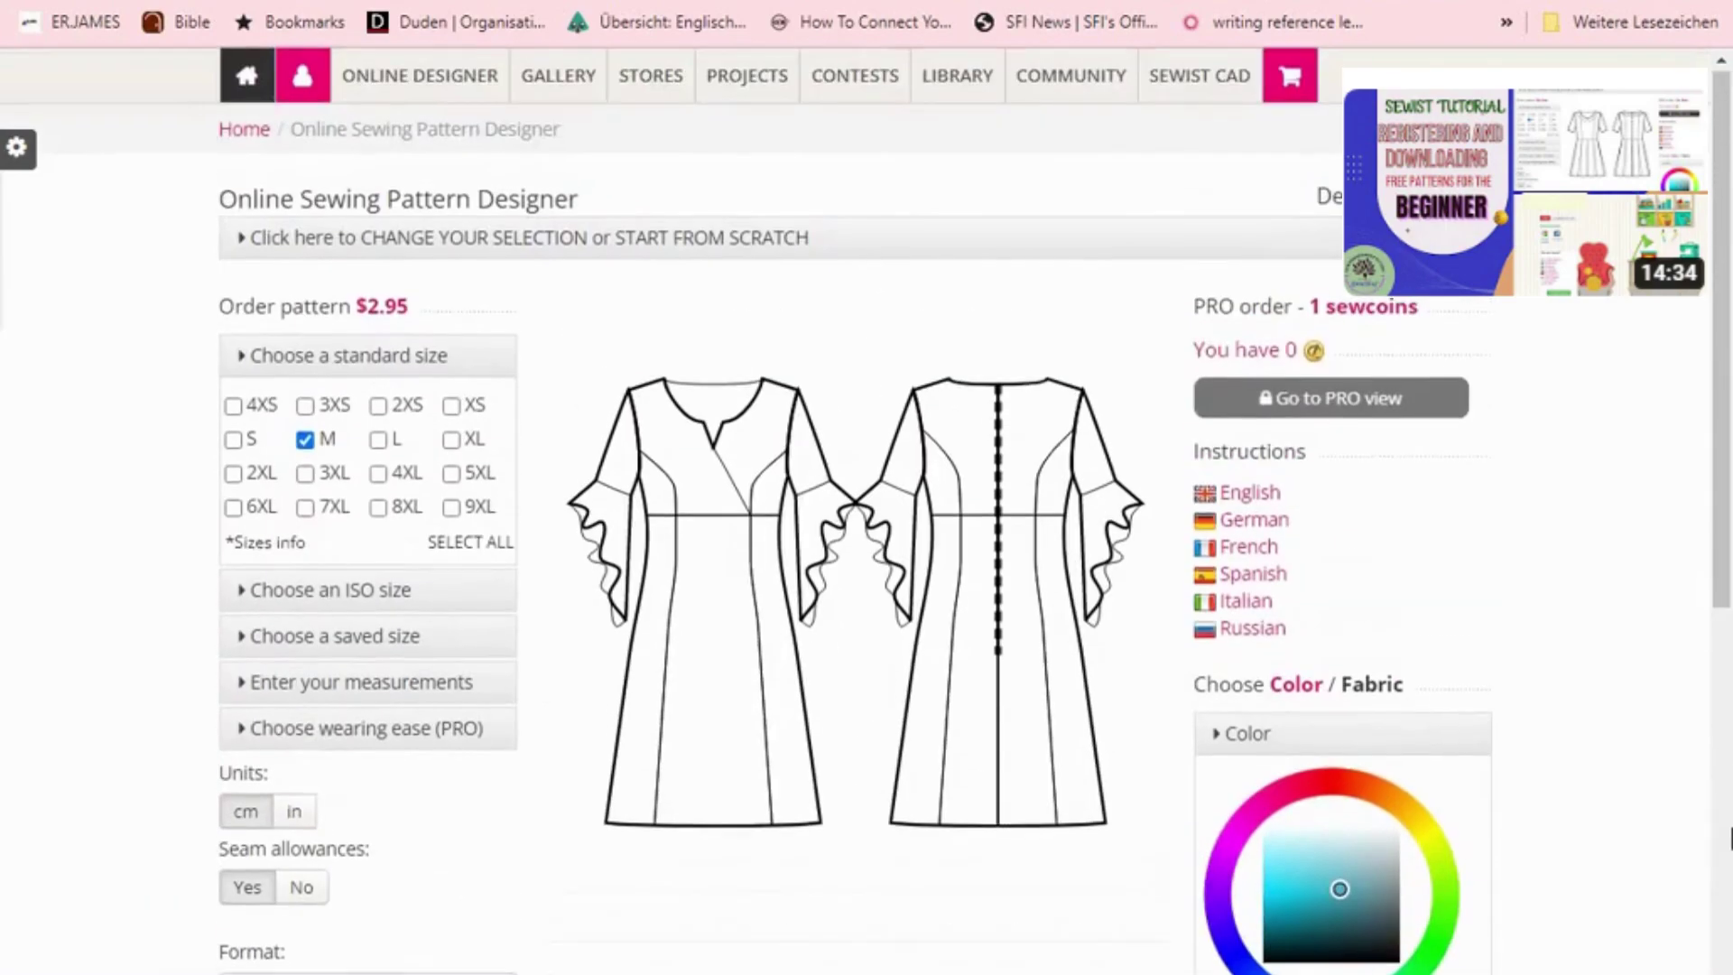
pyautogui.scroll(-3, 1728, 672)
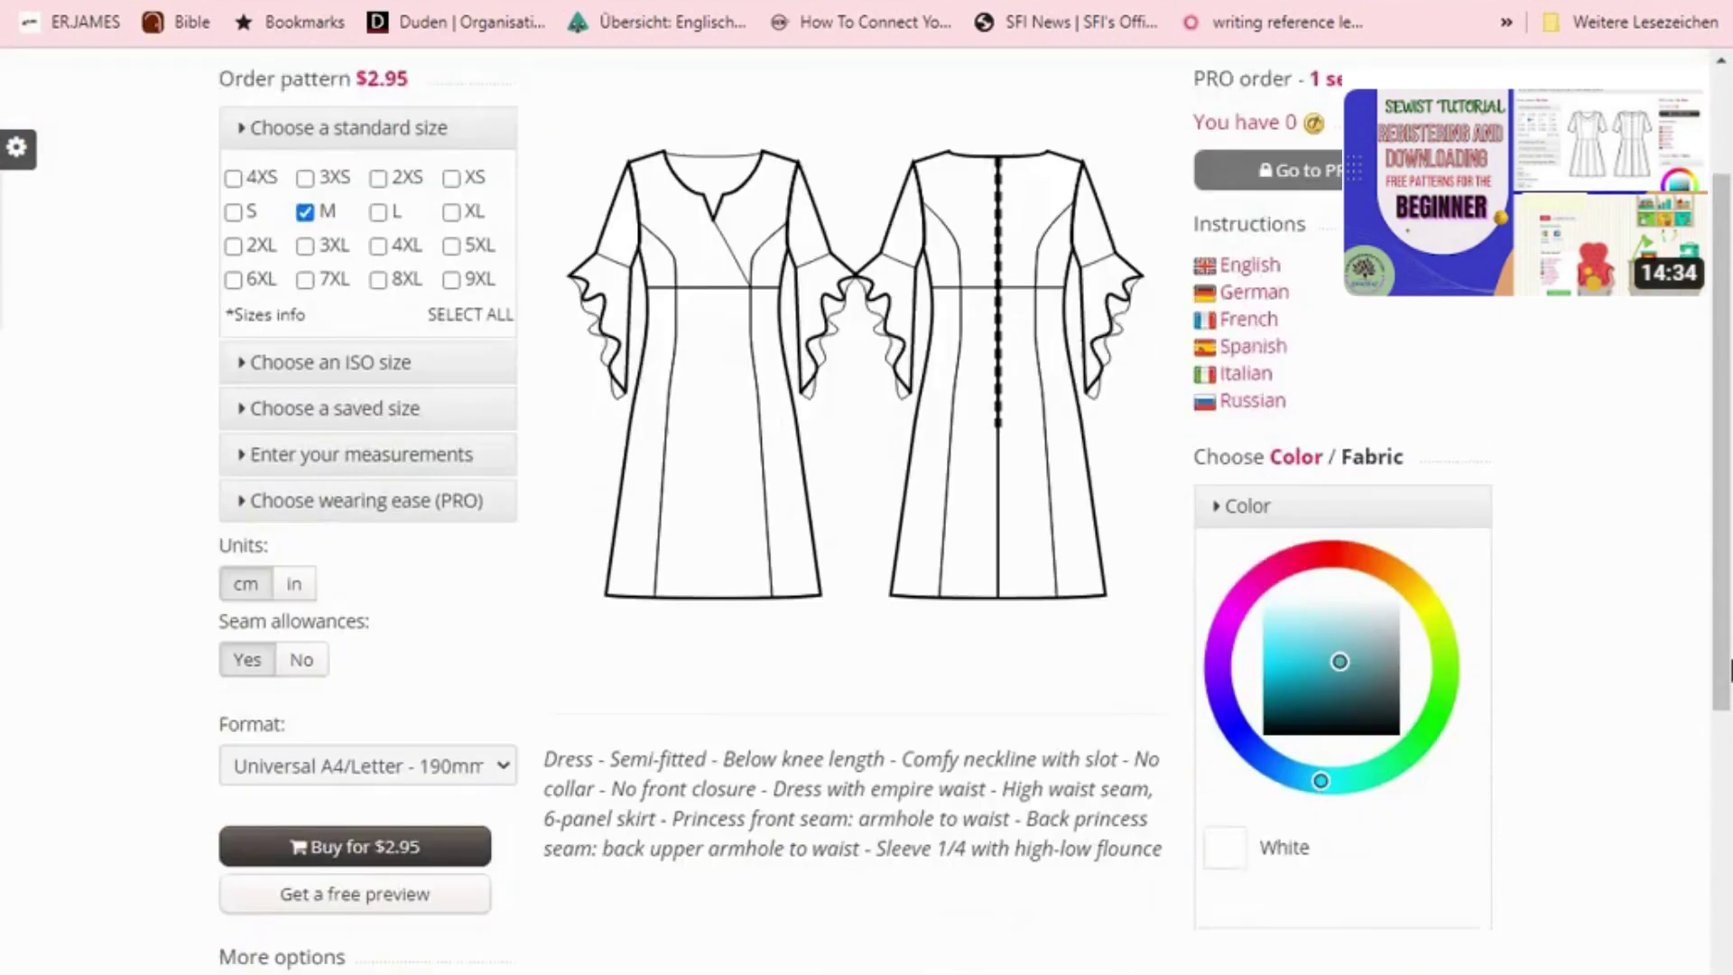
pyautogui.scroll(3, 1728, 672)
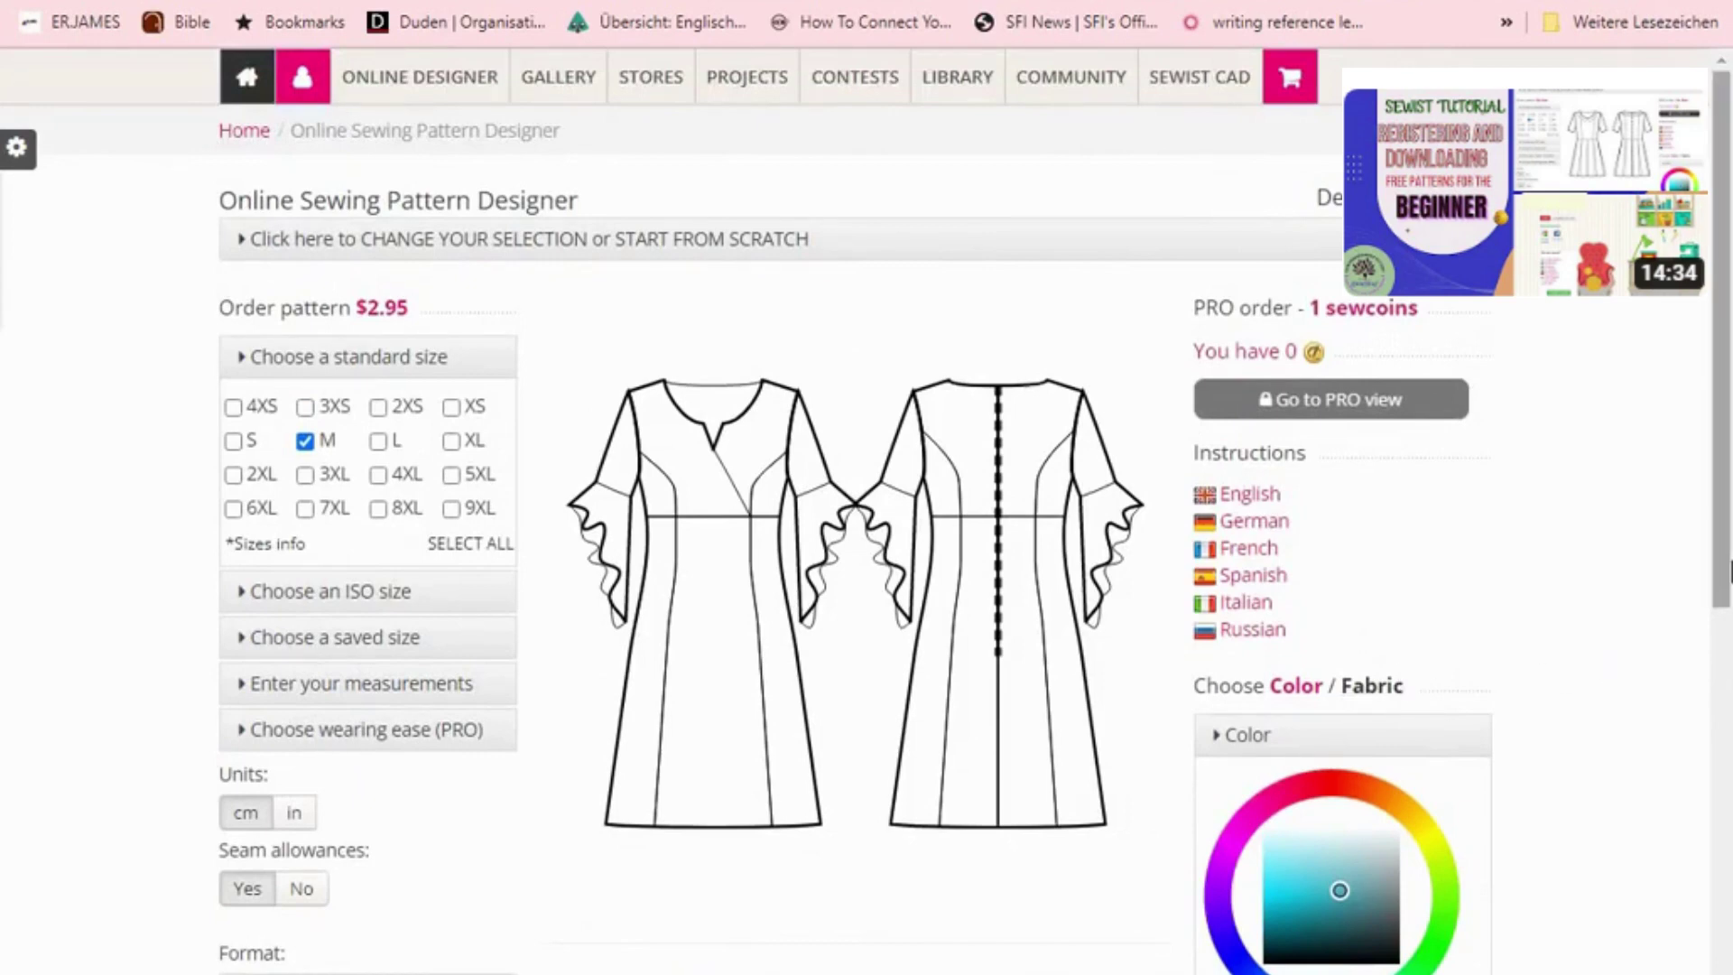
pyautogui.scroll(-2, 1728, 570)
pyautogui.scroll(2, 1729, 570)
pyautogui.scroll(-1, 1205, 568)
pyautogui.scroll(1, 1206, 569)
pyautogui.scroll(-1, 1206, 568)
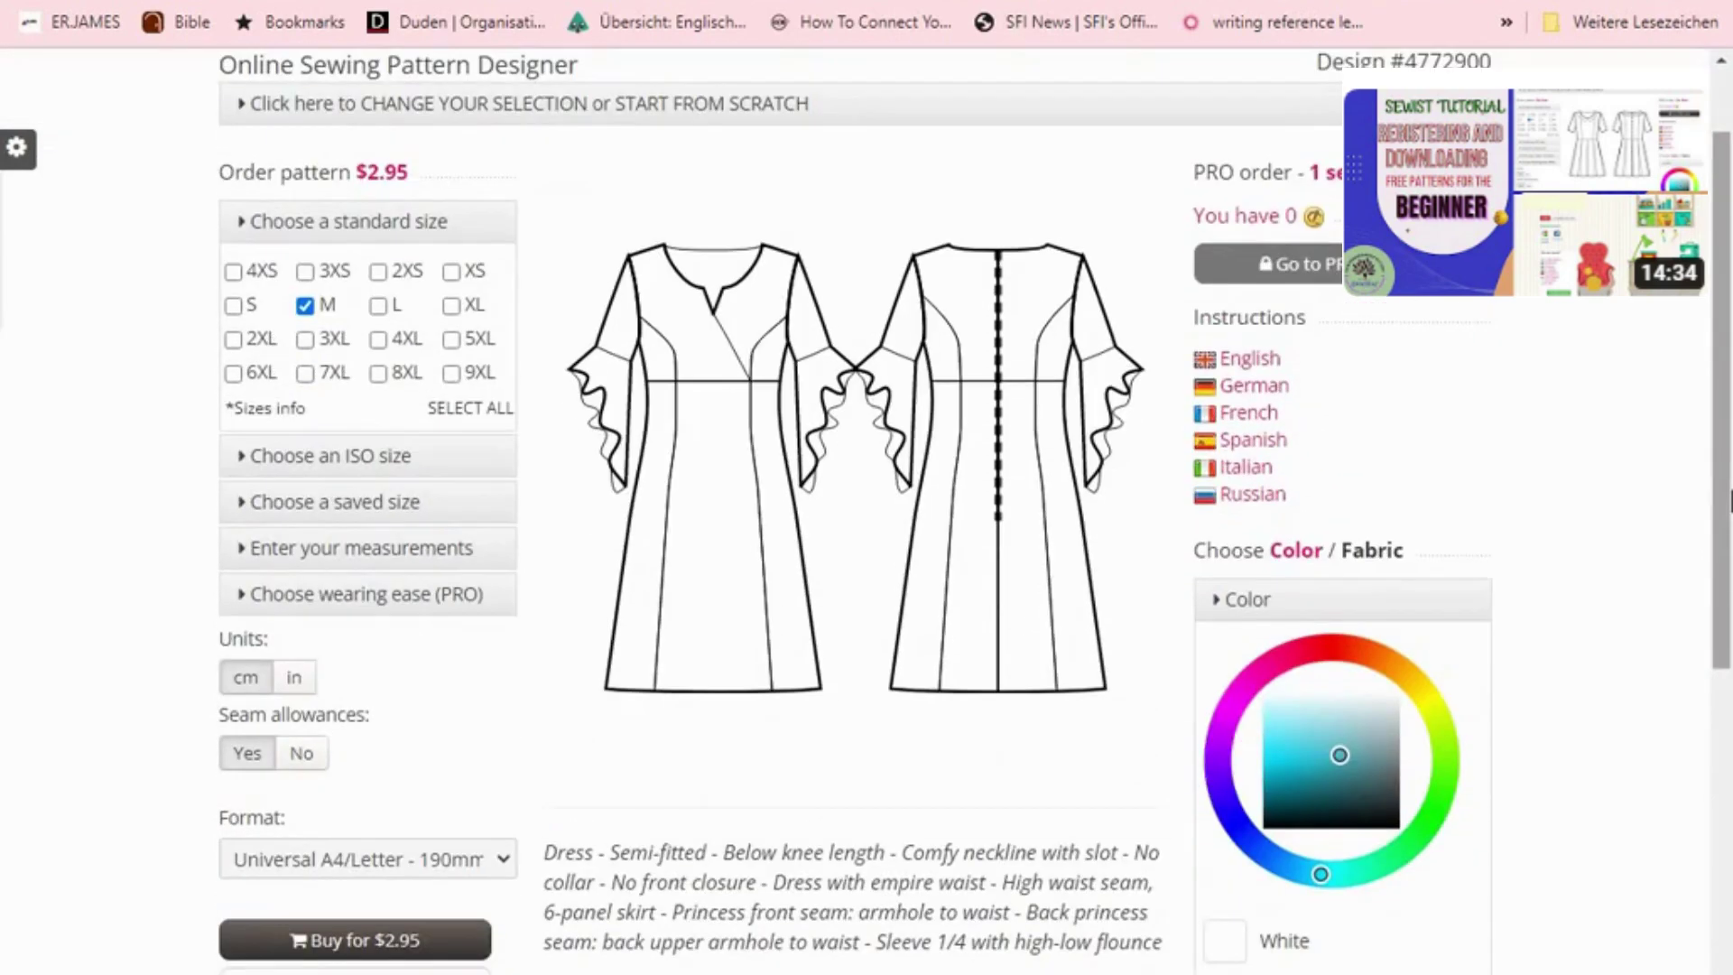
# - Switch the preview from color to fabric and show the dress in the teal floral print with pink and cream flowers
pyautogui.click(1371, 552)
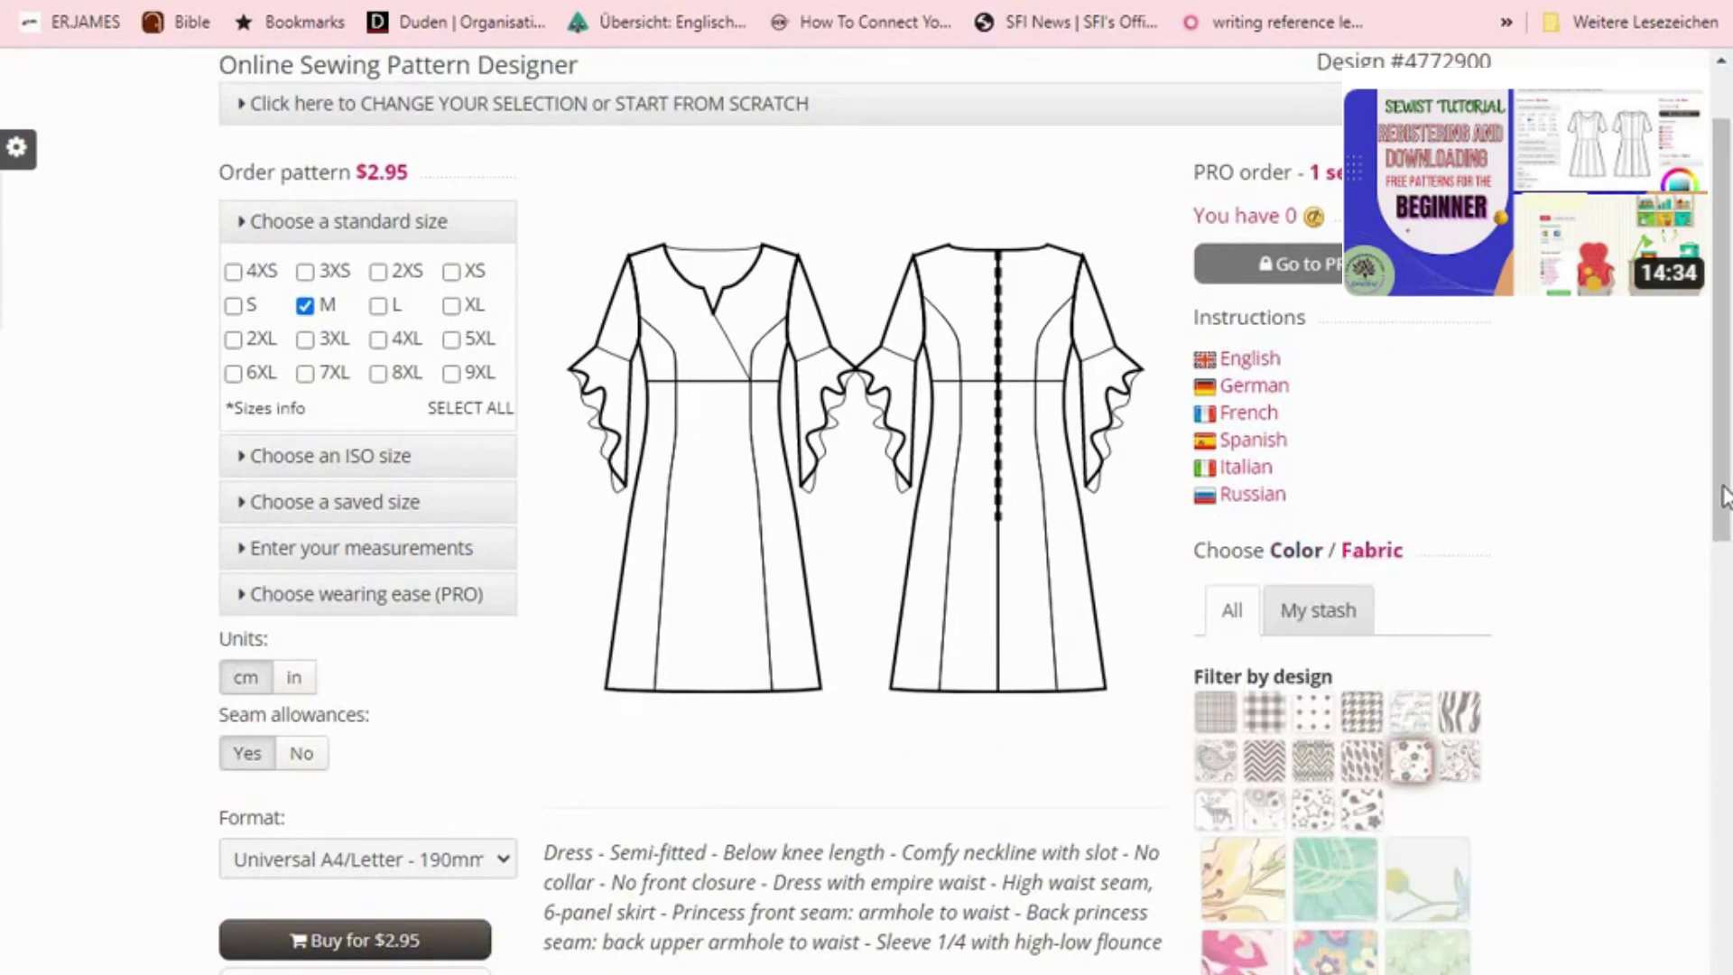
pyautogui.scroll(-3, 1724, 498)
pyautogui.scroll(-2, 1724, 498)
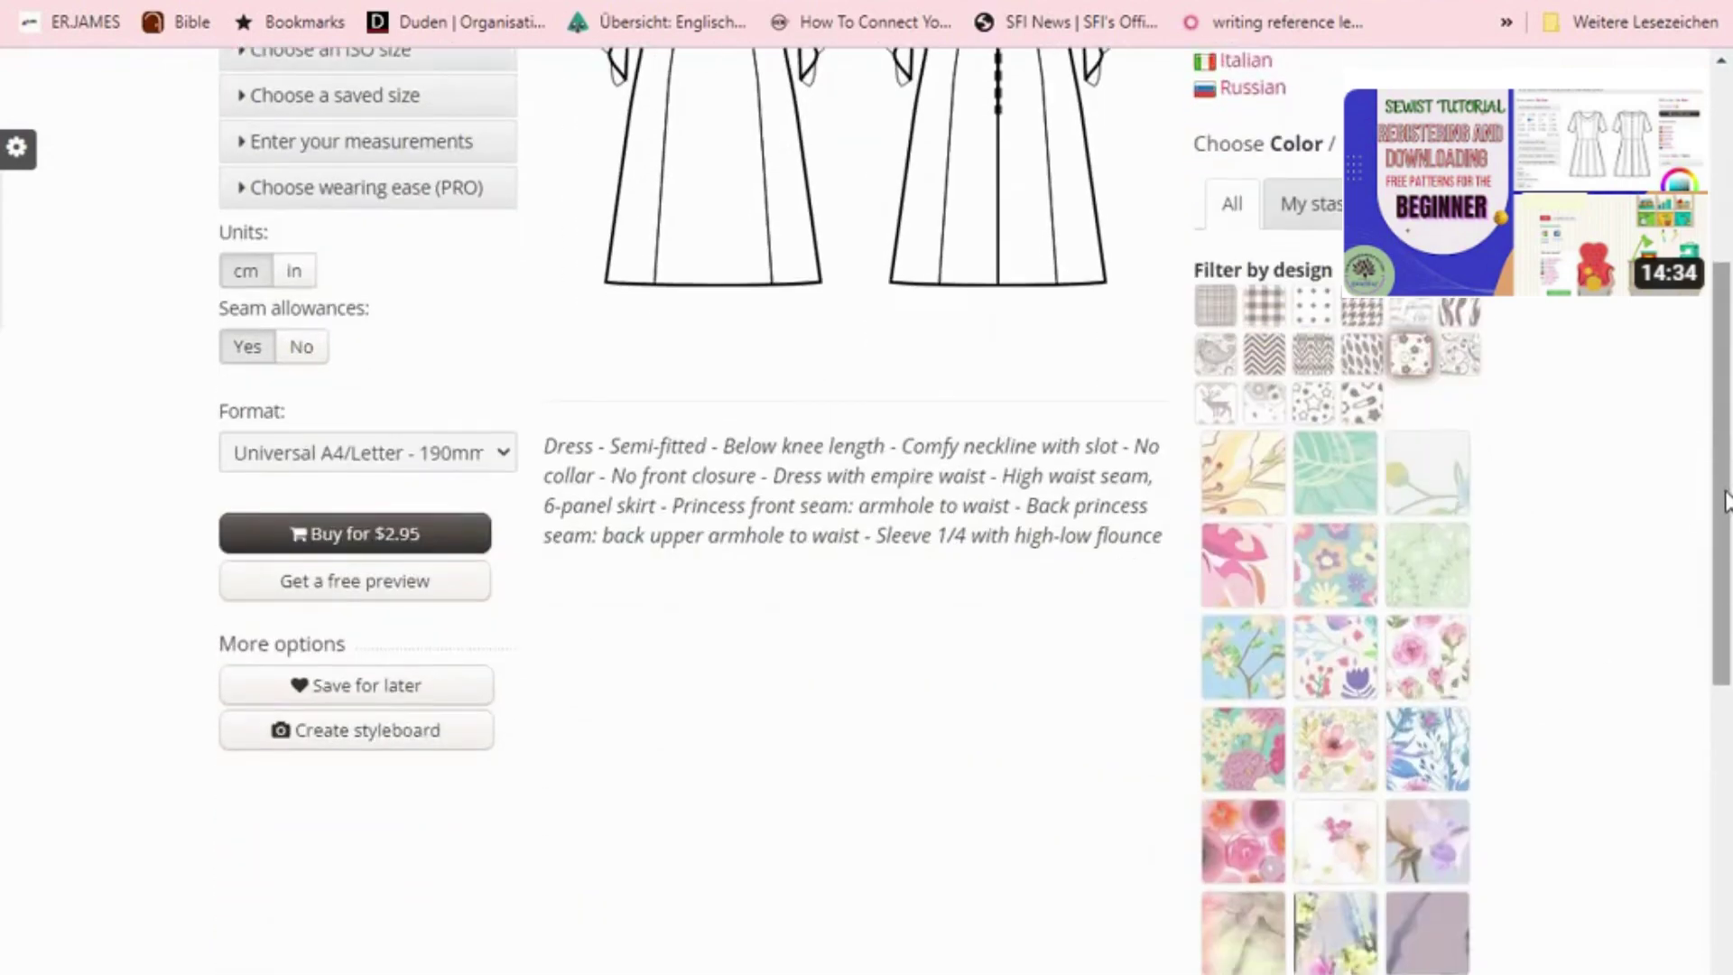
pyautogui.click(1242, 745)
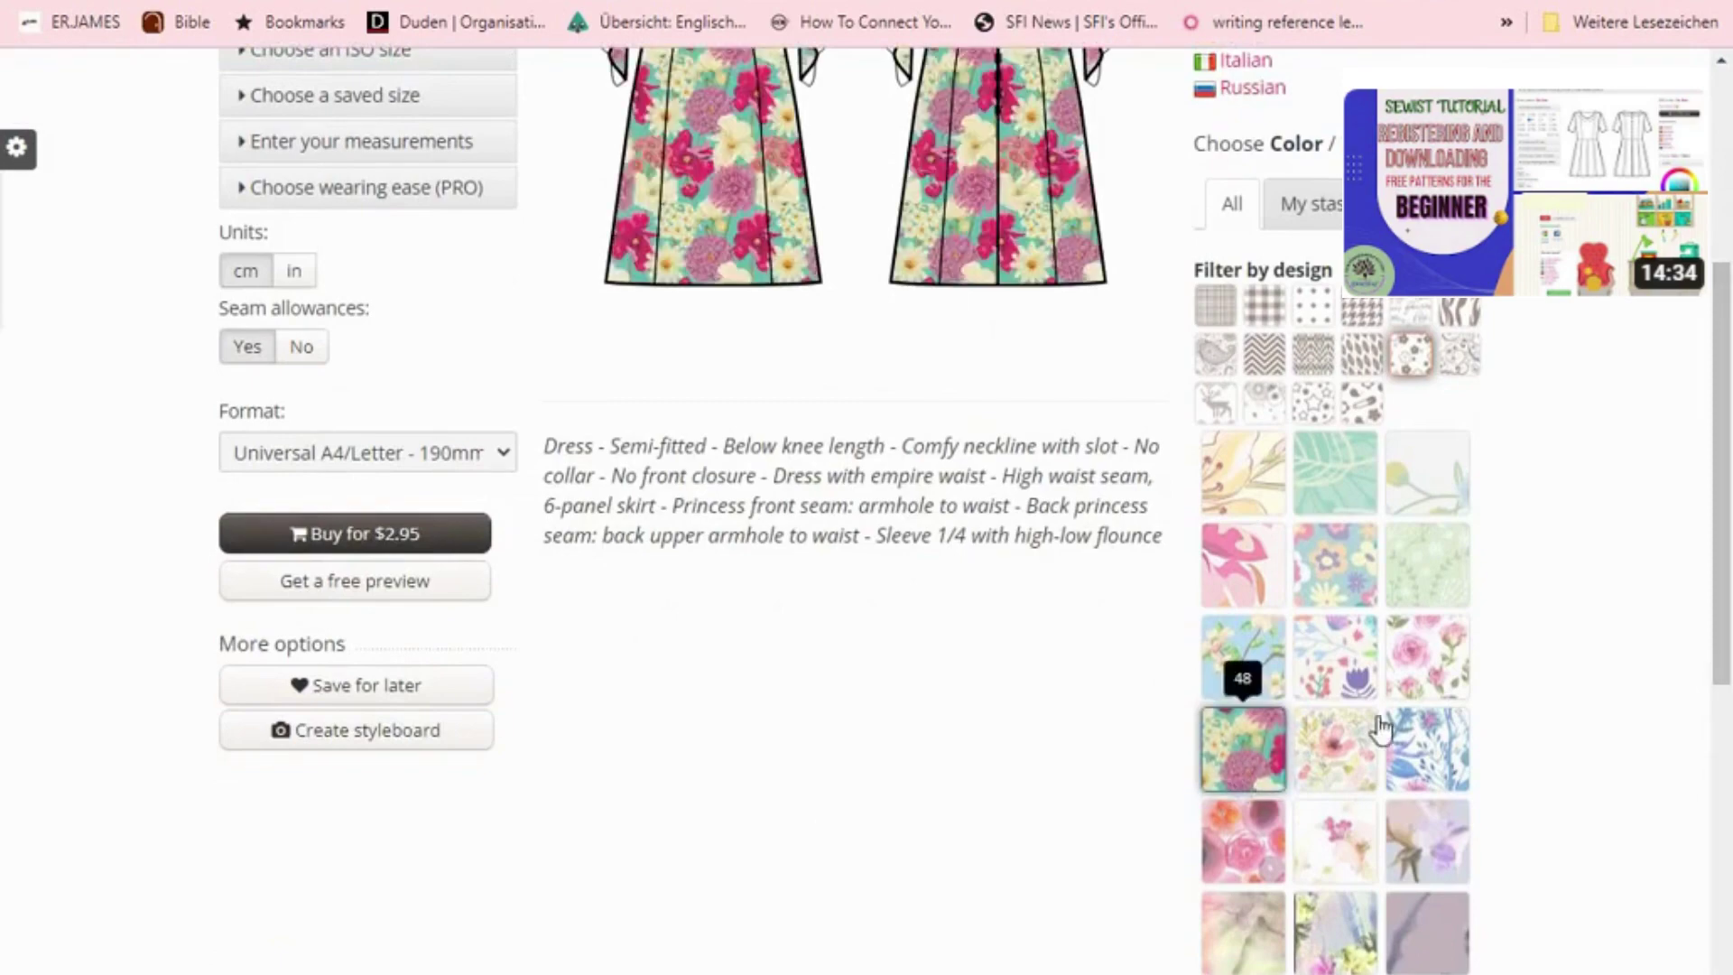
pyautogui.scroll(6, 1726, 562)
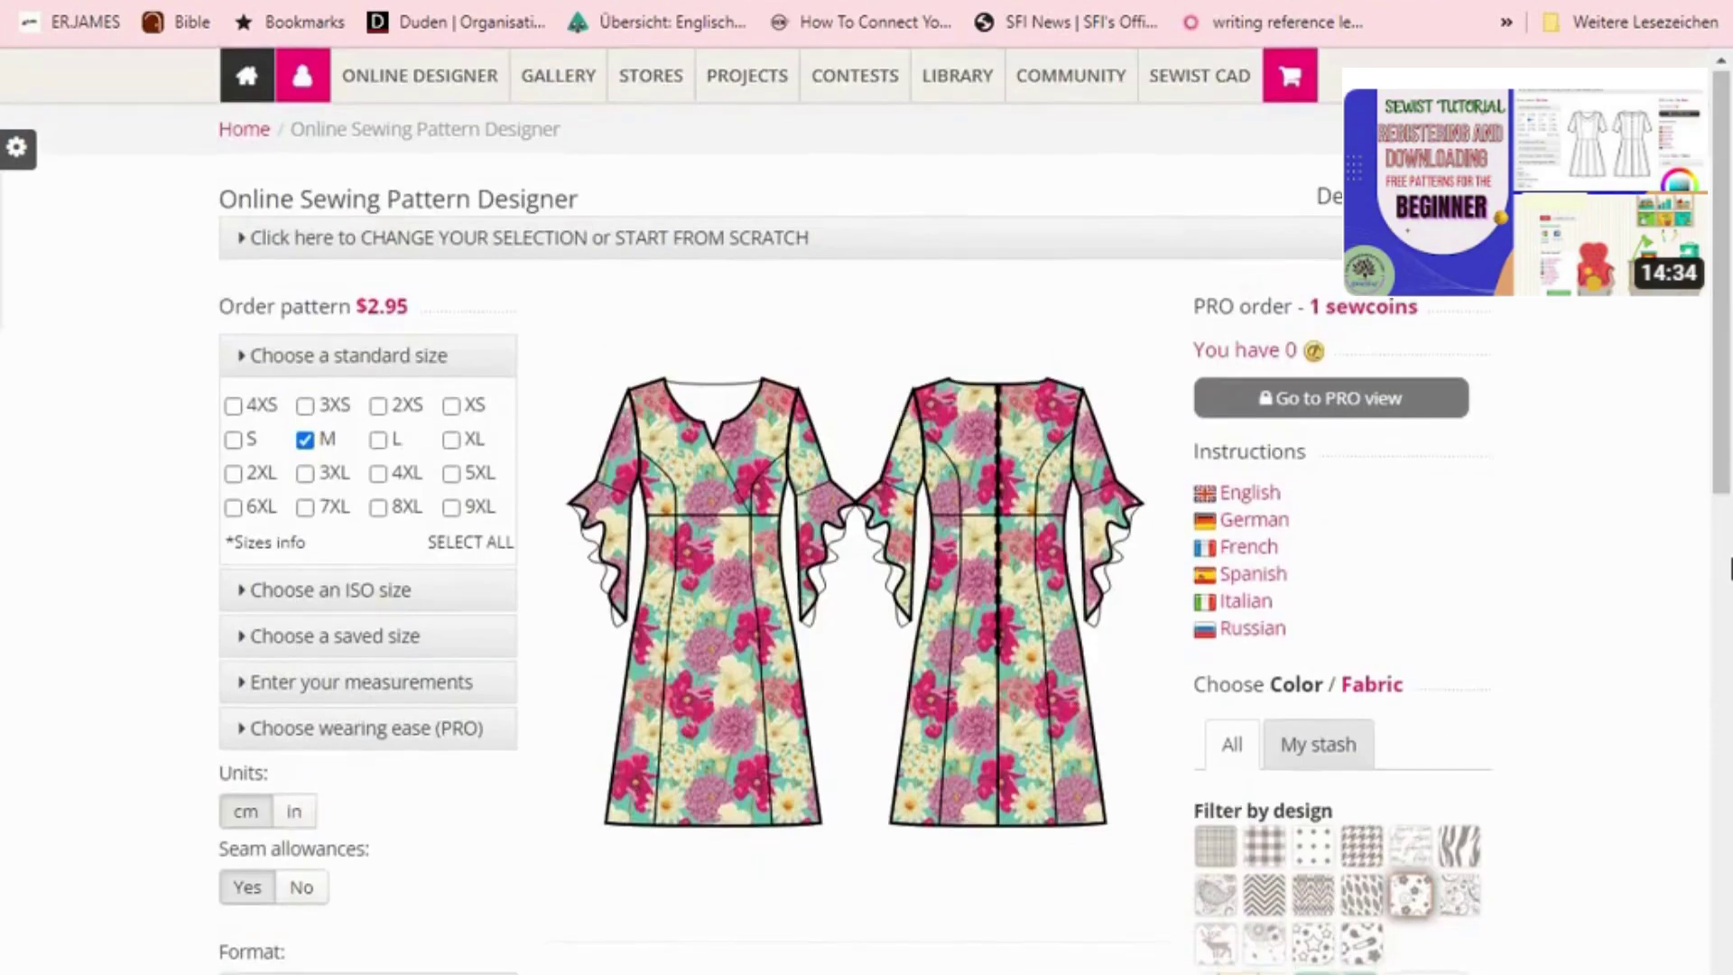
# - Preview the dress in the large-scale floral fabric with pink and orange flowers and blue-green leaves
pyautogui.scroll(-4, 1695, 694)
pyautogui.click(1243, 700)
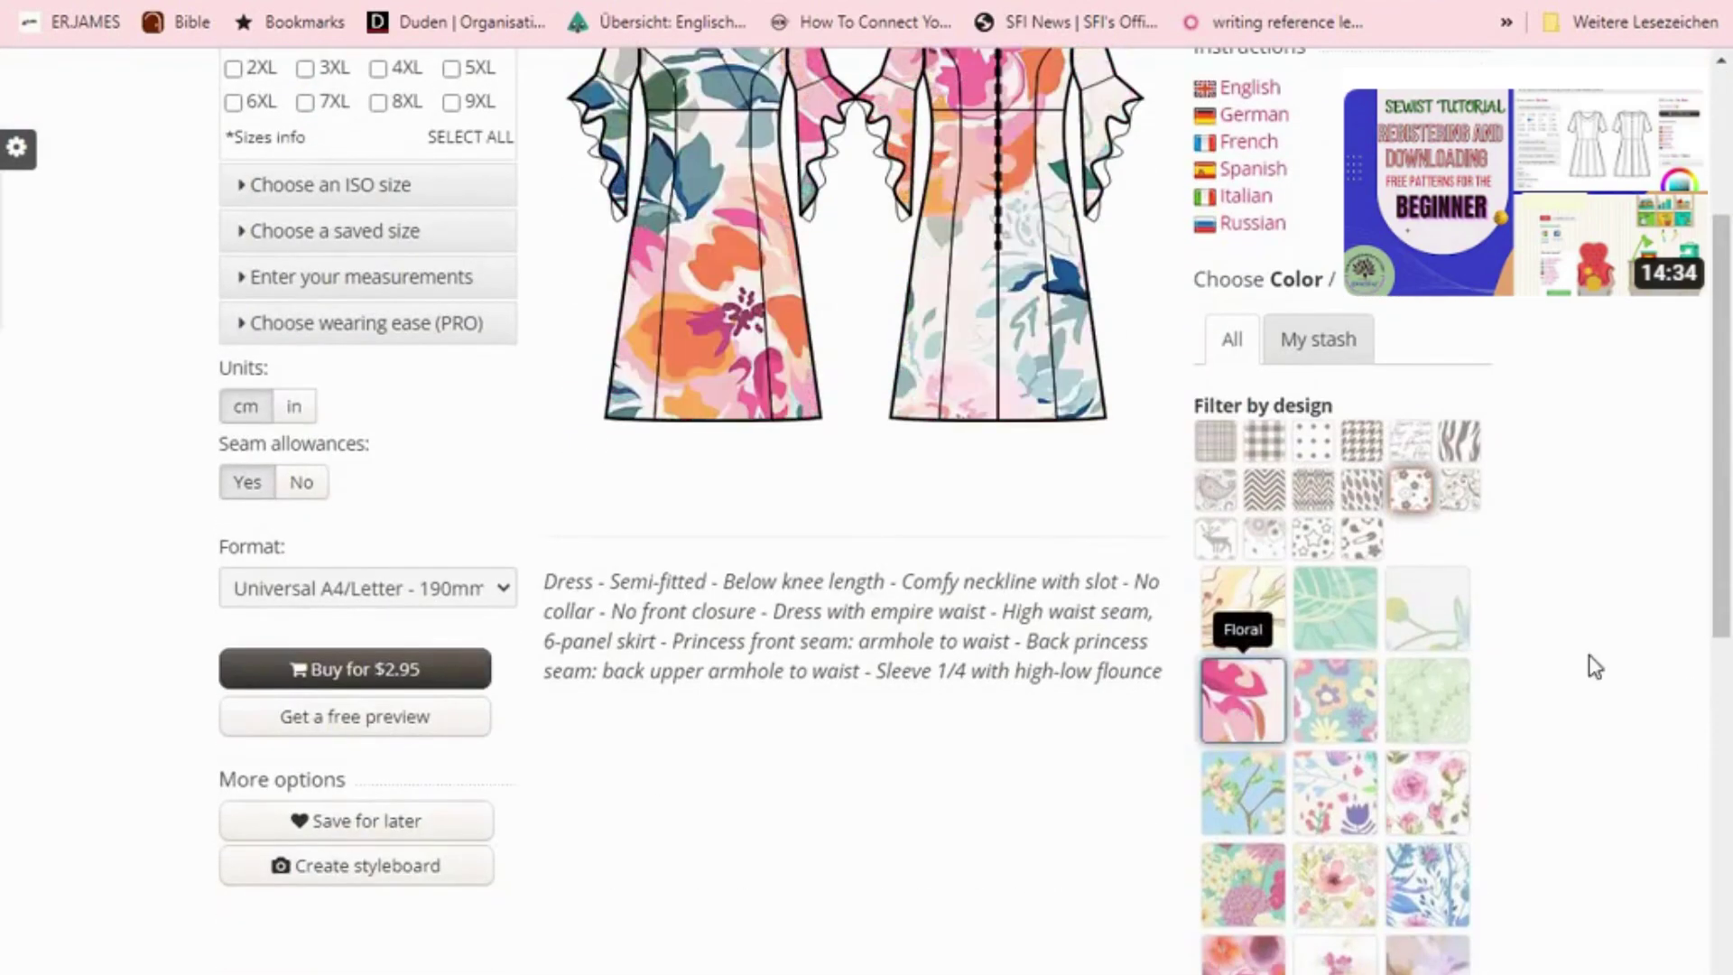
pyautogui.scroll(4, 1729, 601)
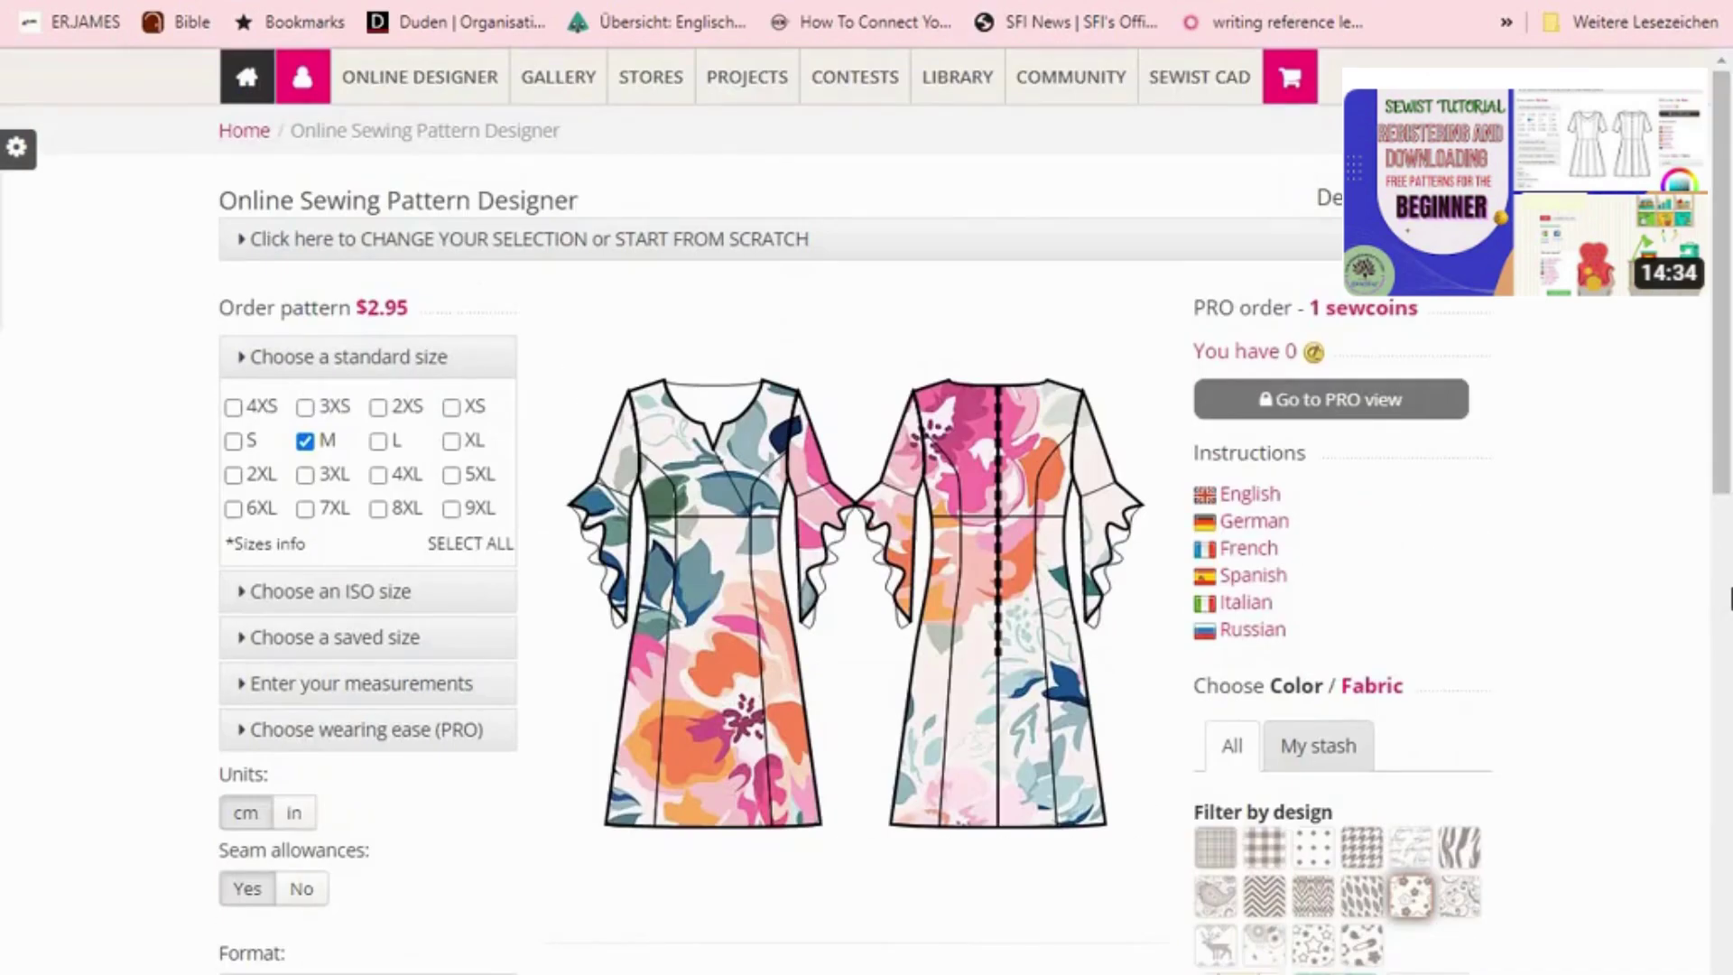
# - Preview the dress in the blue watercolor floral fabric with magenta and purple flowers
pyautogui.scroll(-3, 1729, 597)
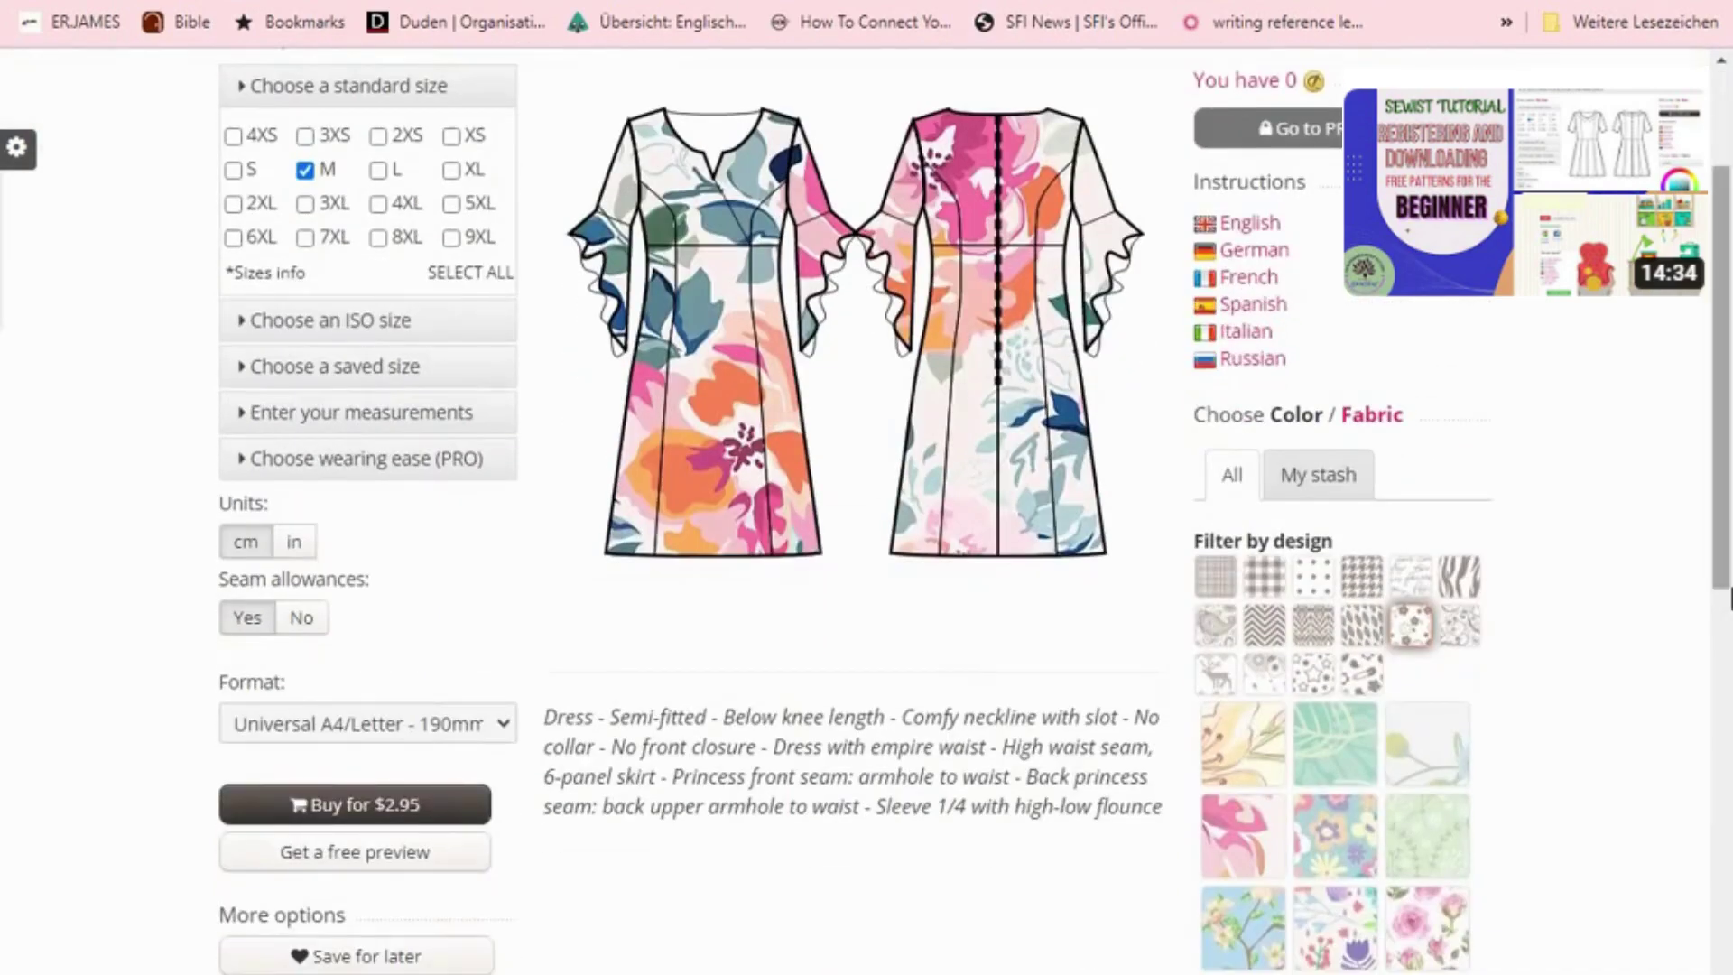
pyautogui.scroll(-4, 1729, 598)
pyautogui.scroll(4, 1721, 774)
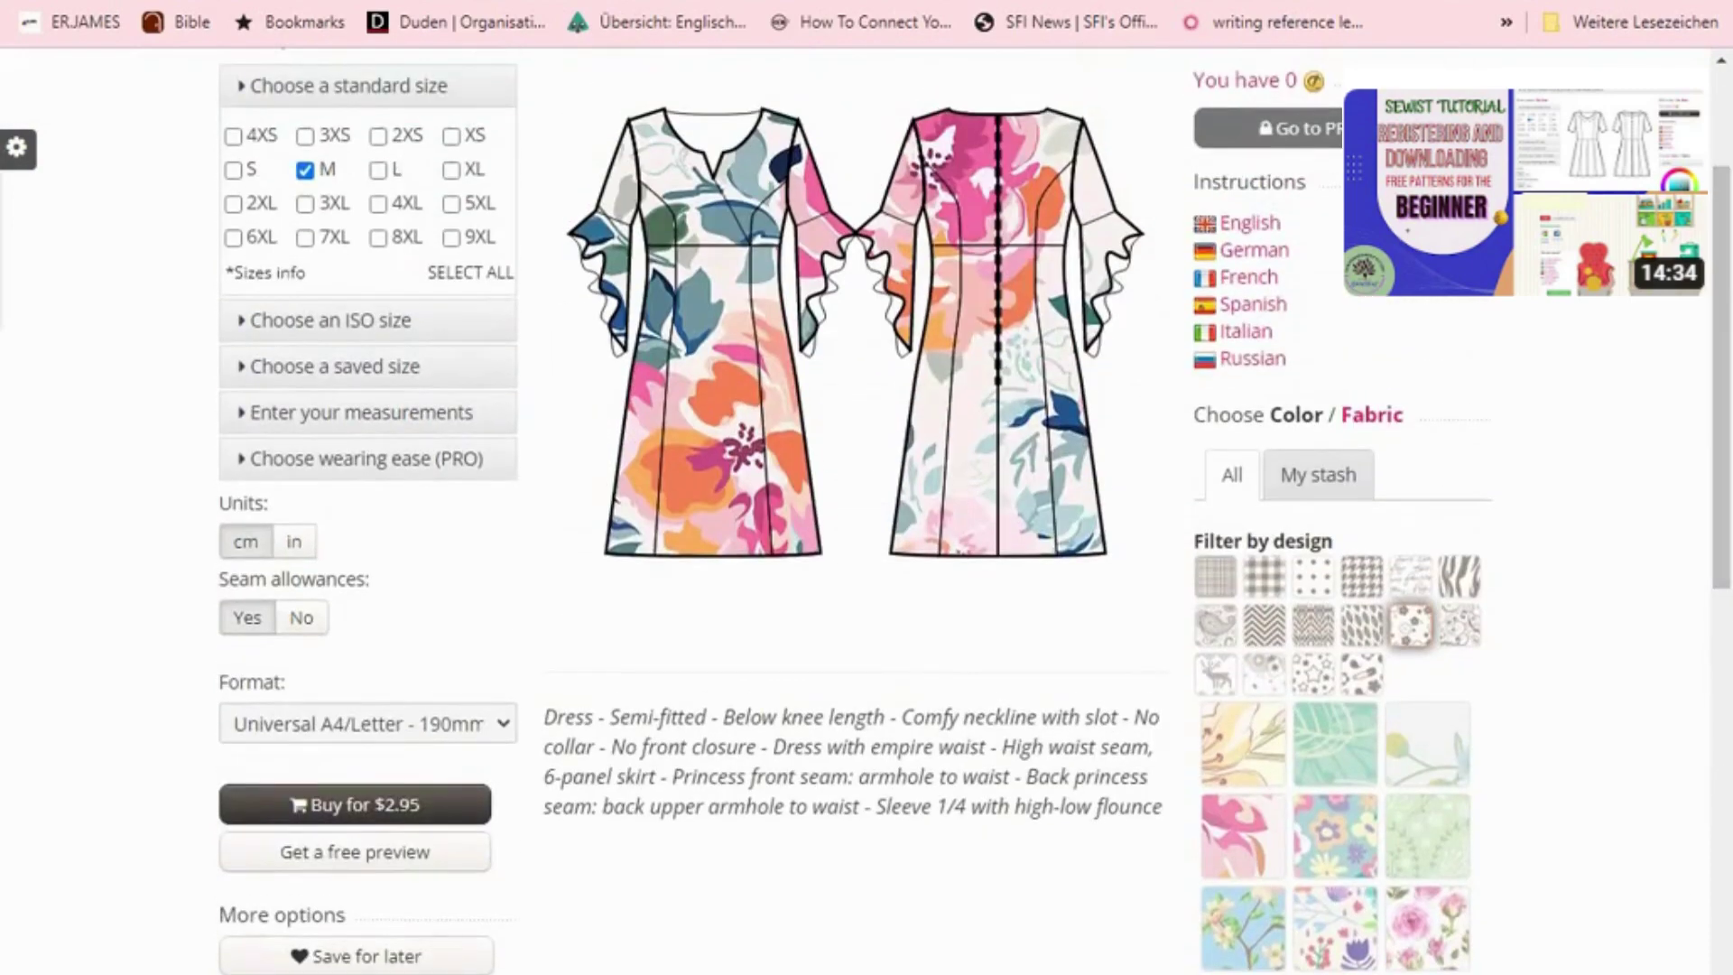
pyautogui.click(1426, 927)
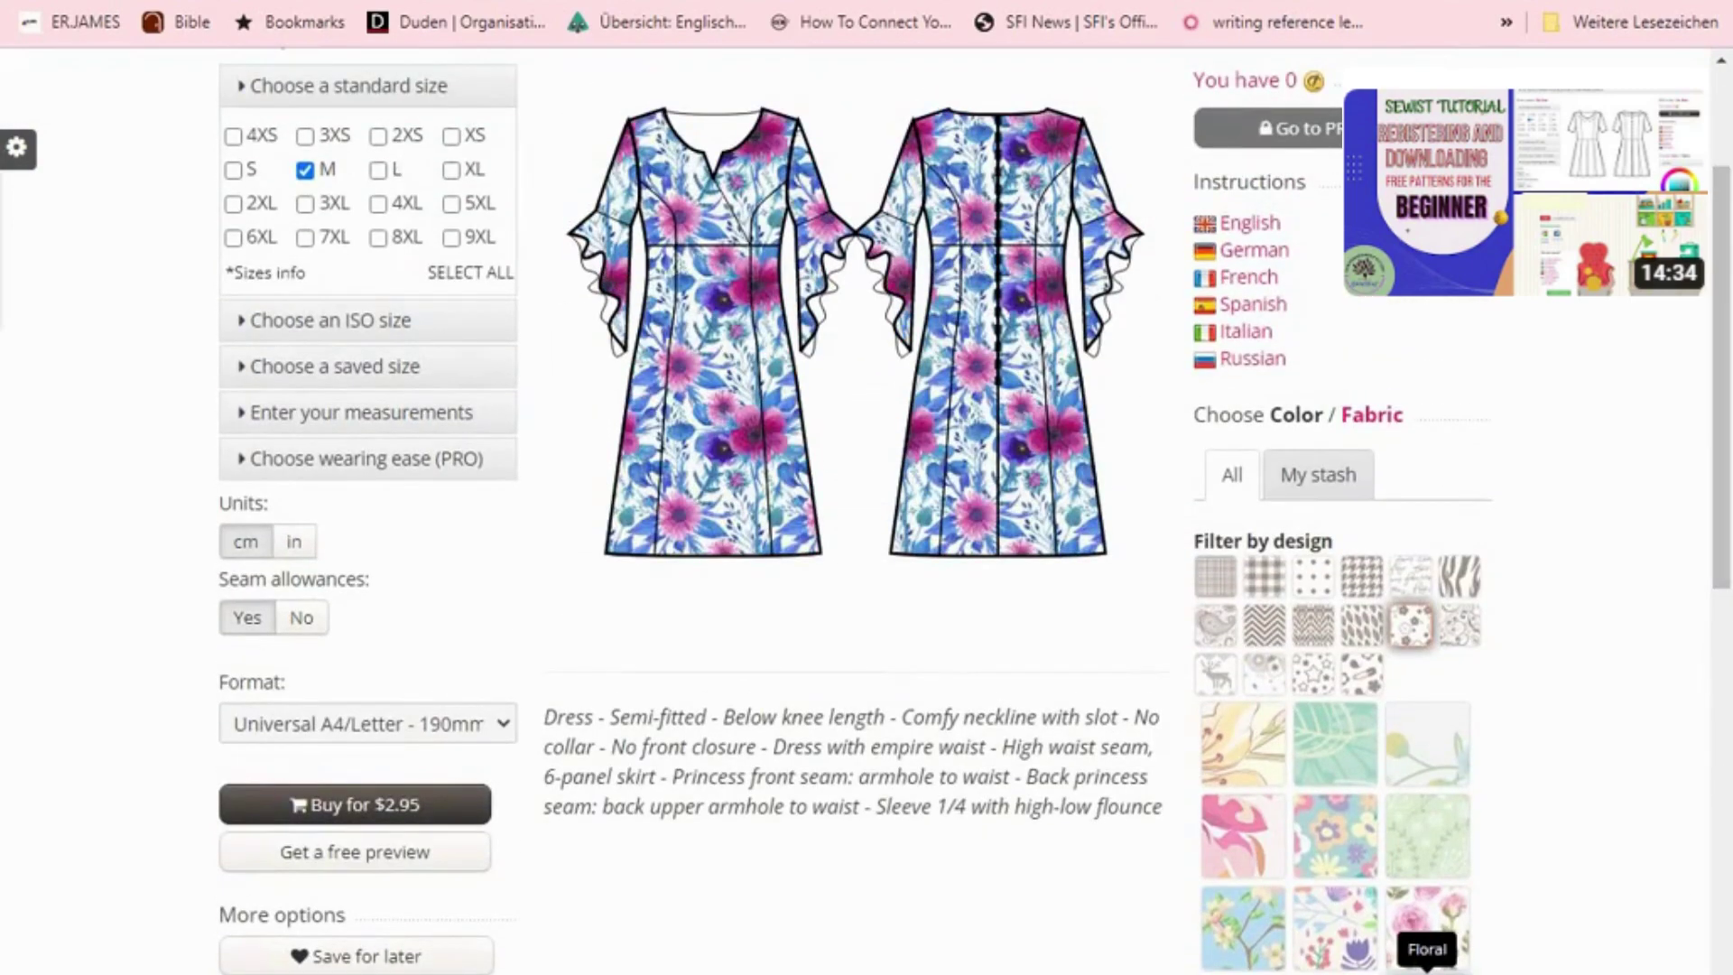
# - Apply the light watercolor floral fabric with small coral and pink flowers and green leaves to the dress
pyautogui.click(1335, 928)
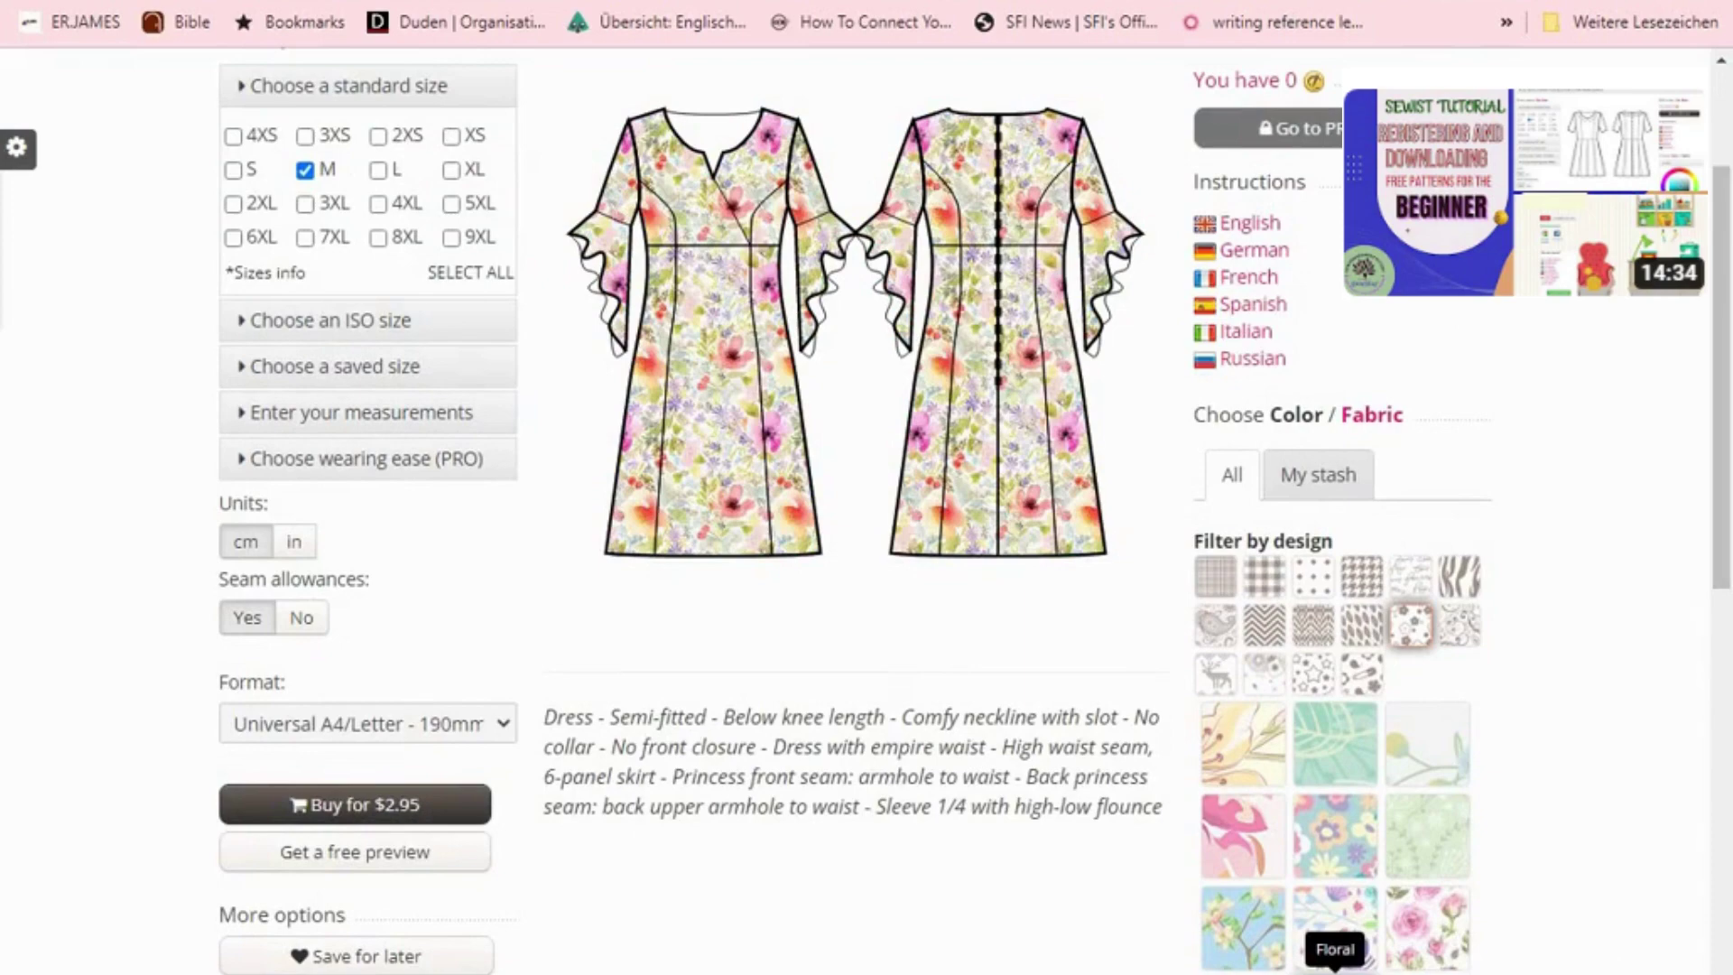
pyautogui.scroll(3, 1726, 521)
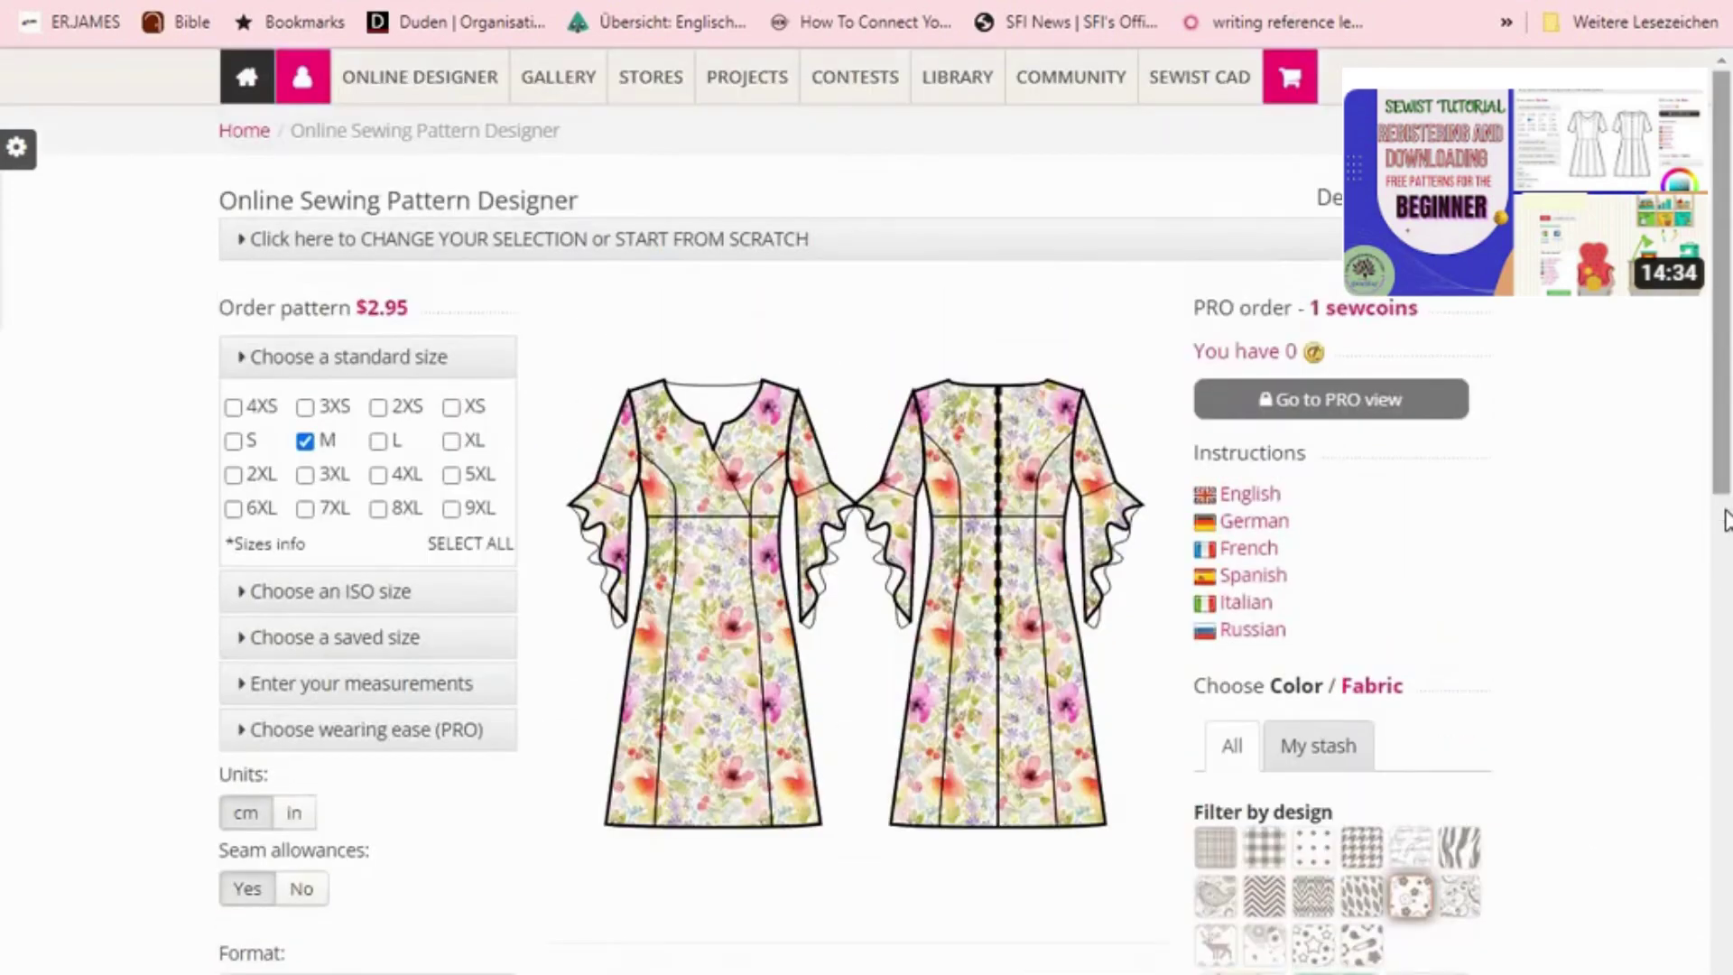